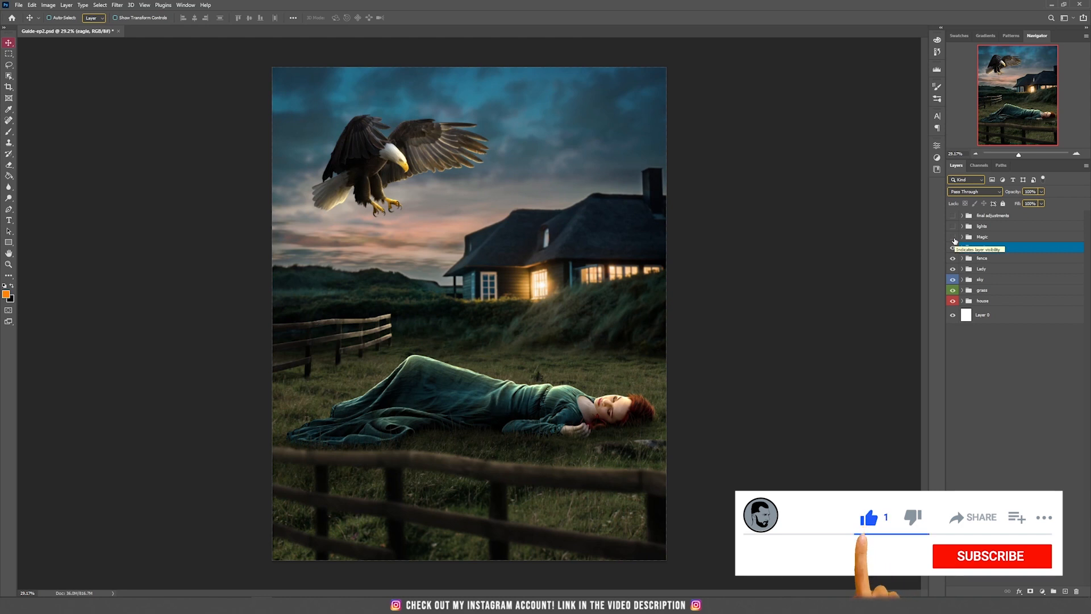
# Show the hidden Magic, lights and final adjustments groups to preview the finished glowing effect.
pyautogui.click(952, 237)
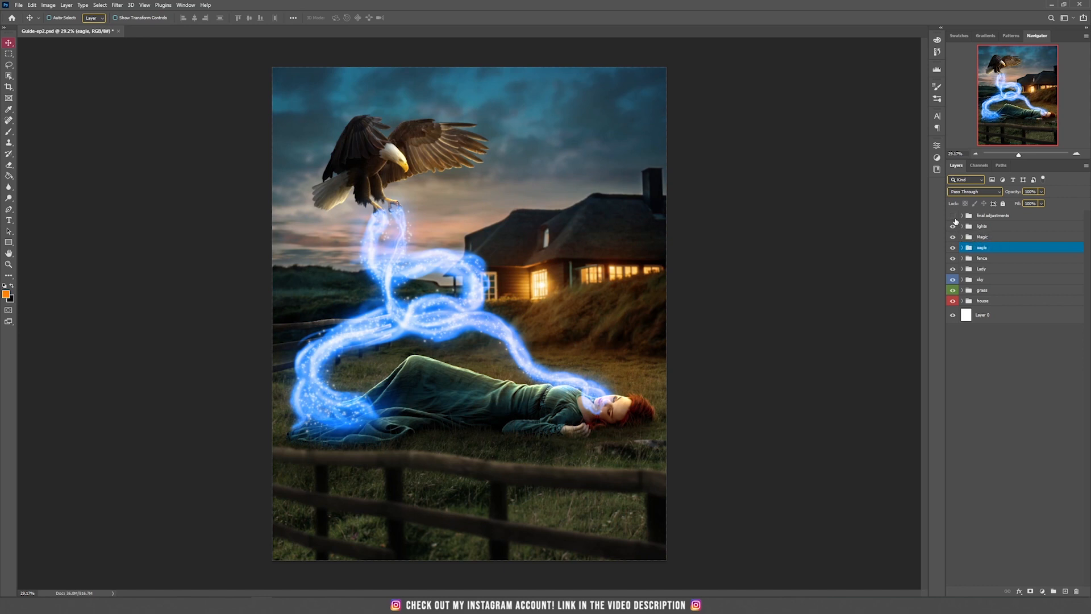
pyautogui.click(952, 217)
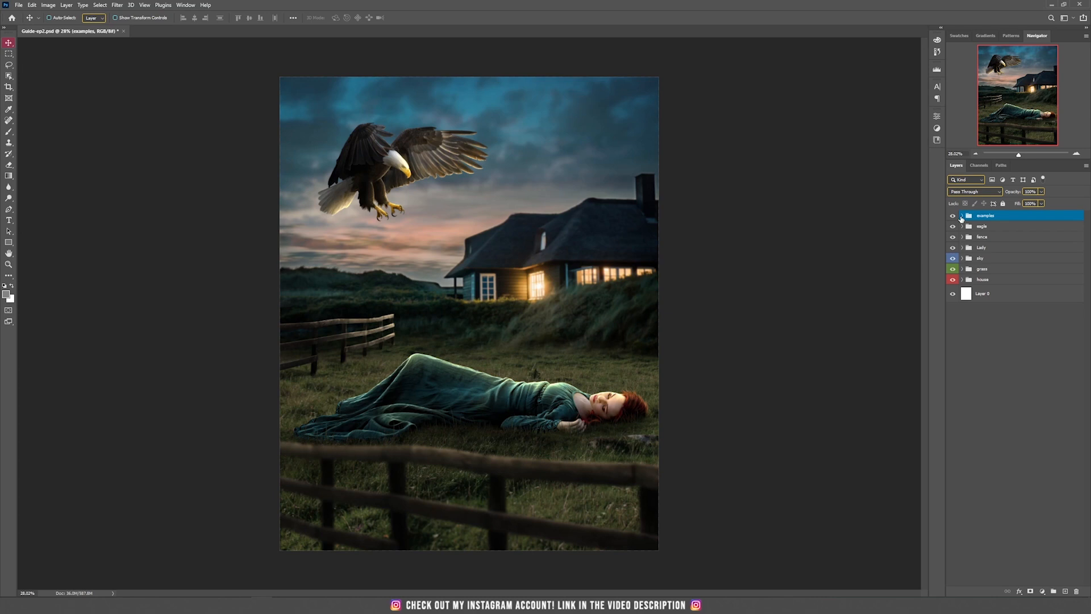
# Look through the sample artworks in the examples group one by one, and hide the group.
pyautogui.click(962, 216)
pyautogui.click(952, 230)
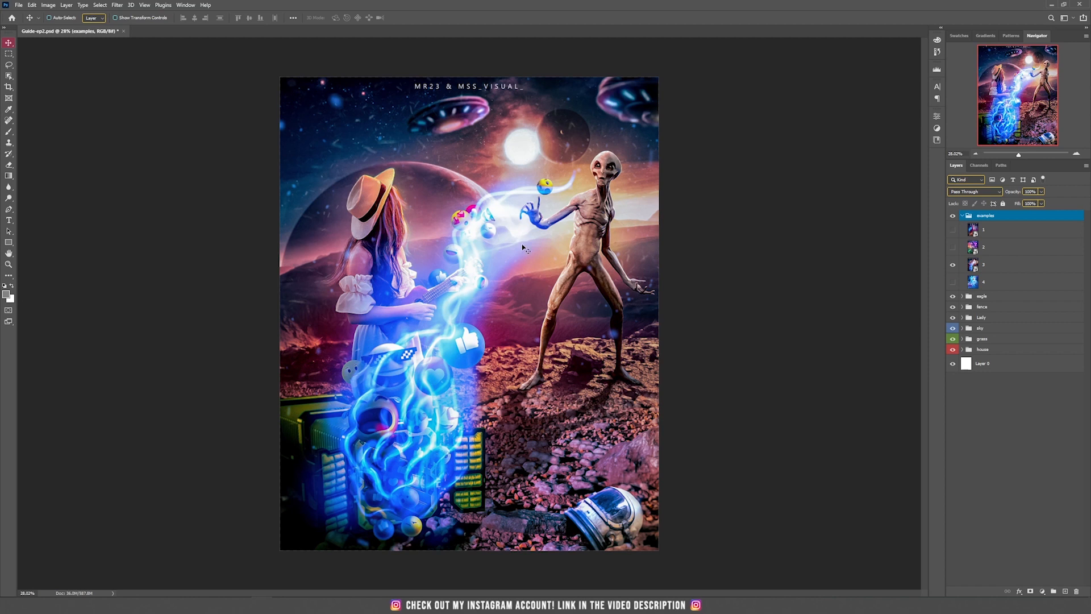
pyautogui.click(952, 264)
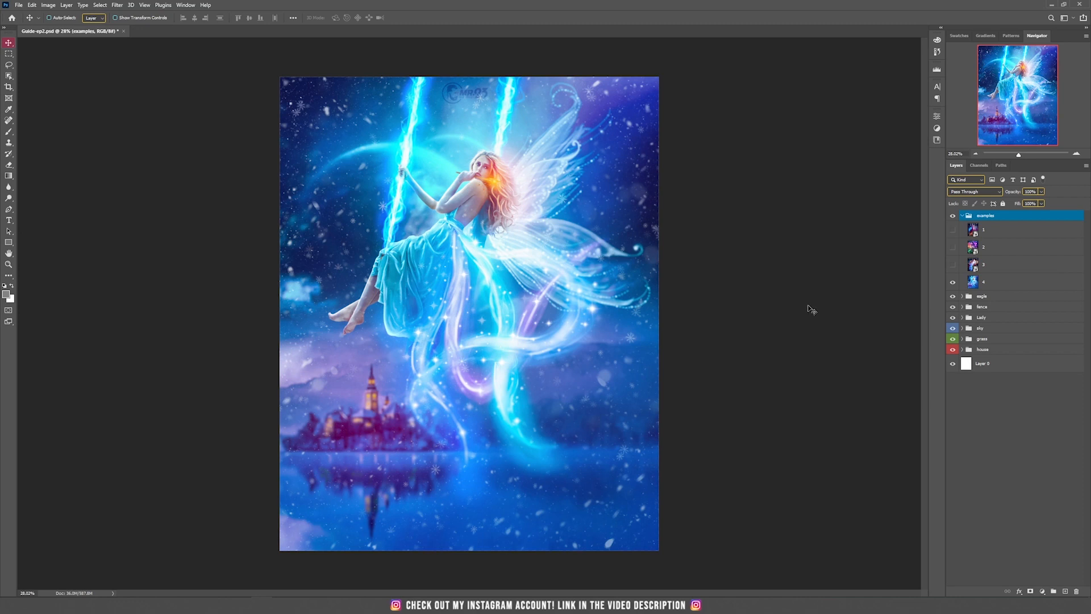
pyautogui.click(953, 216)
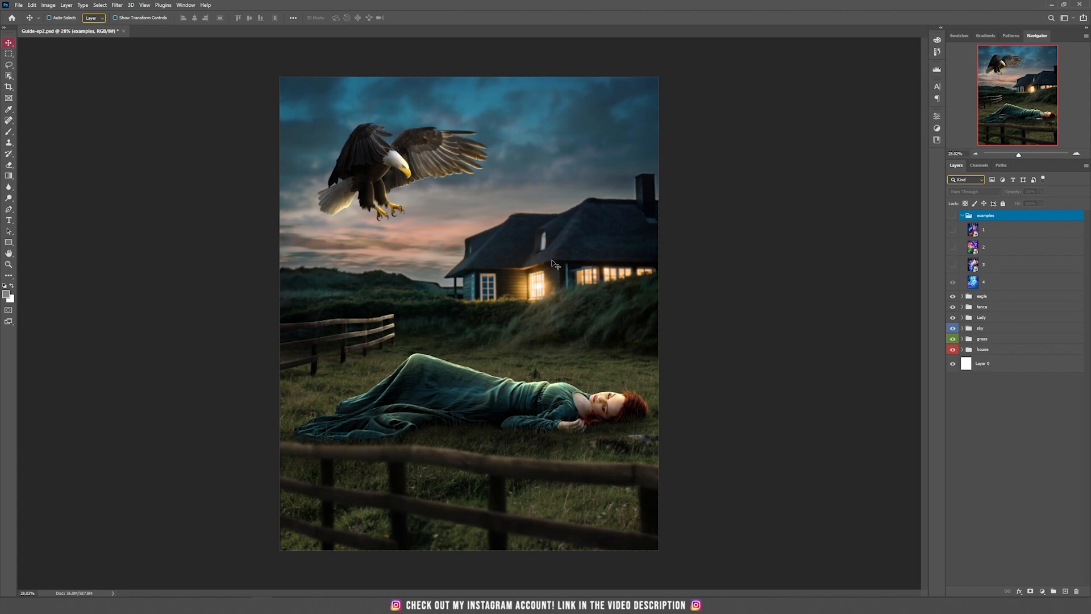
# Delete the examples group and create a new group named Magic above the eagle group.
pyautogui.press('Delete')
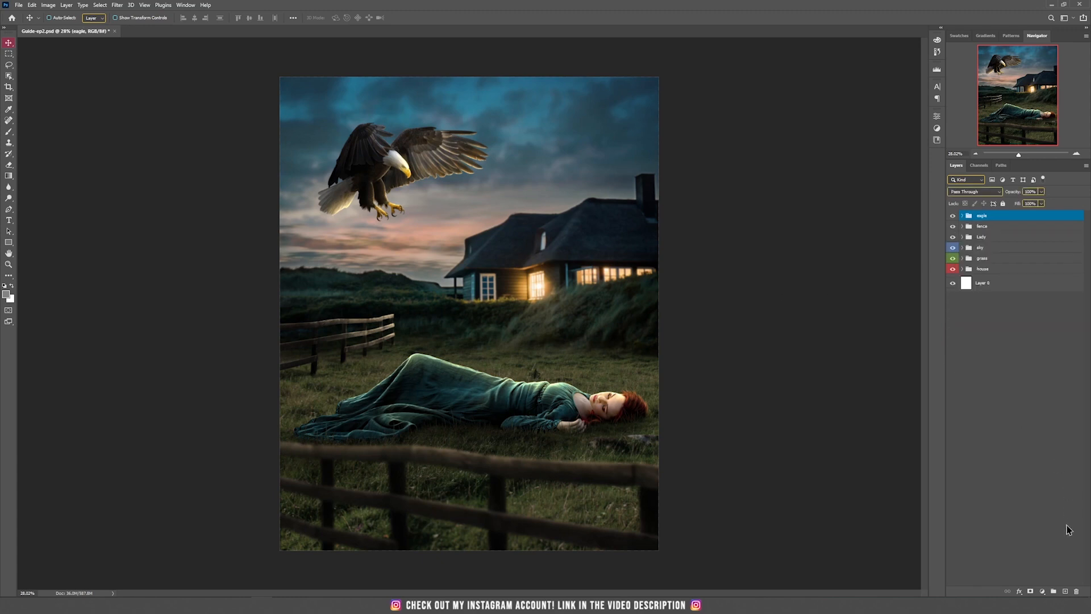
pyautogui.click(1054, 592)
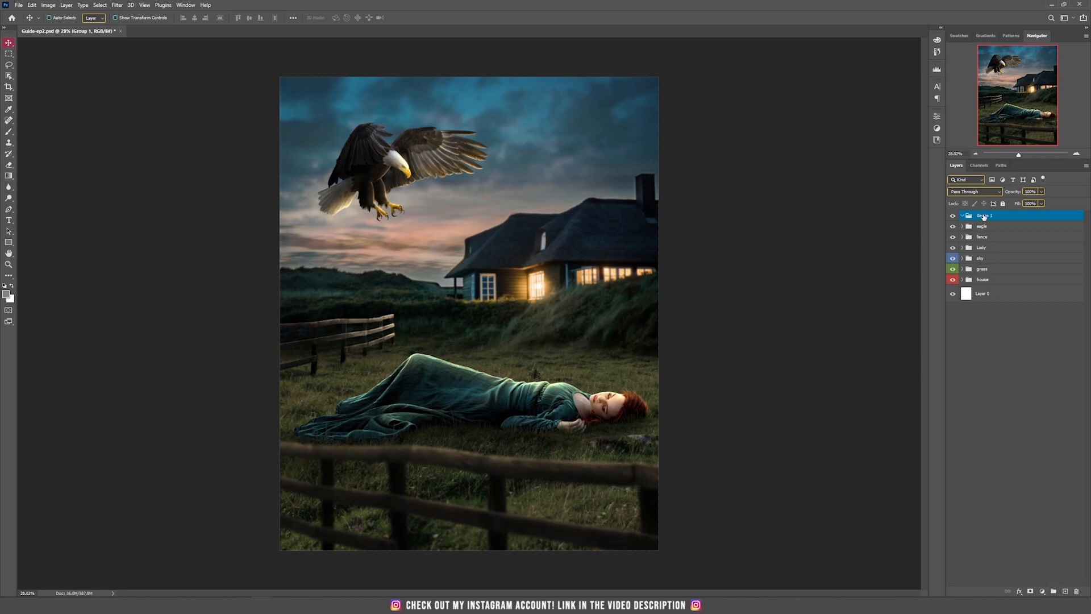
pyautogui.doubleClick(985, 216)
pyautogui.write('Magic')
pyautogui.press('Return')
# Create a new layer inside the Magic group in Screen mode, filled with the mode's neutral black.
pyautogui.click(68, 6)
pyautogui.moveTo(71, 18)
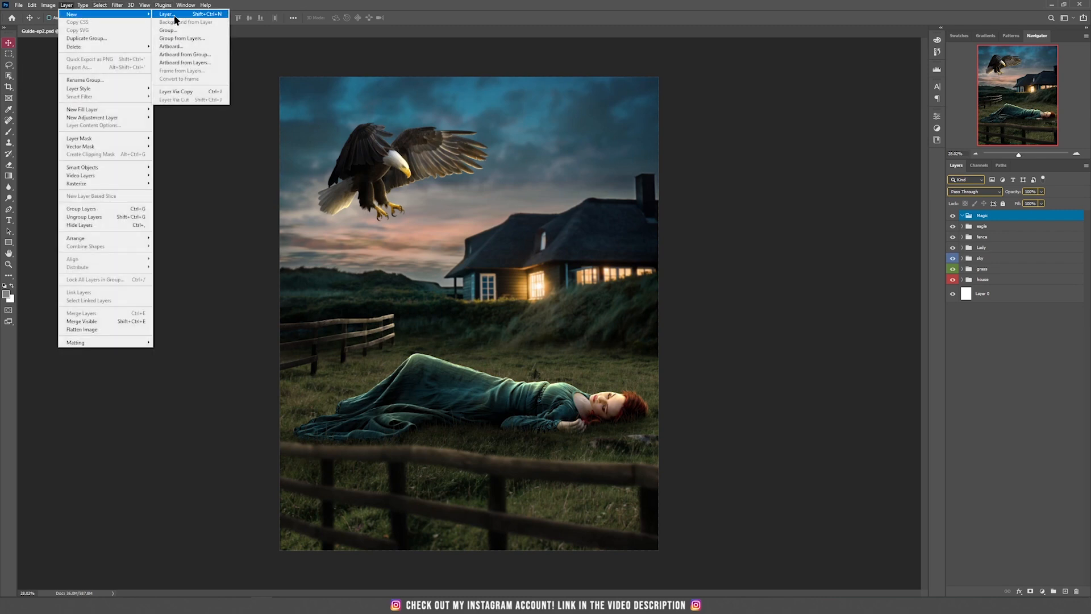
pyautogui.click(170, 18)
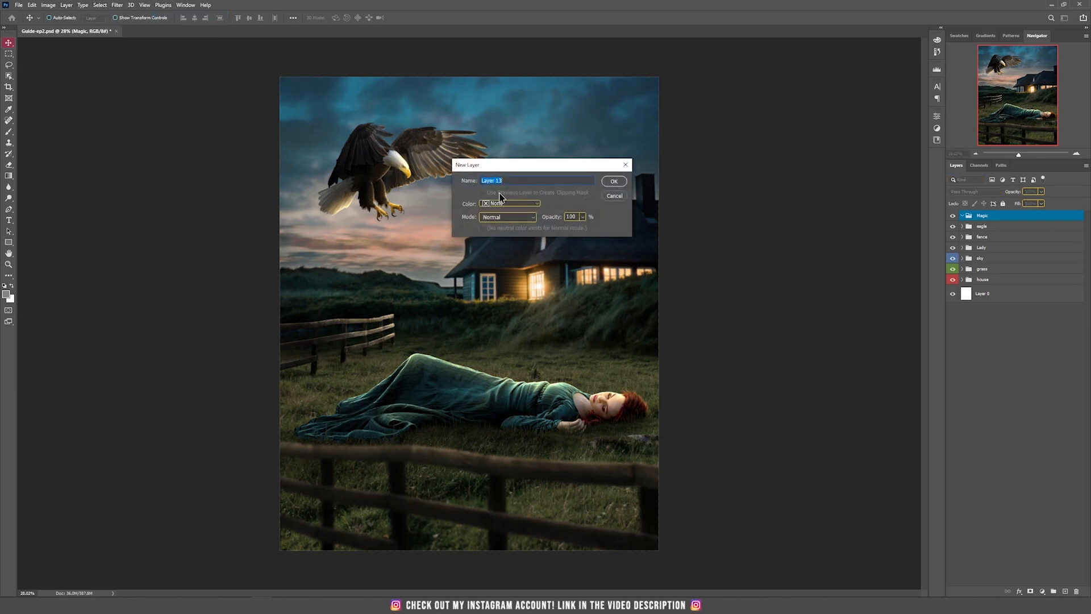
pyautogui.click(497, 217)
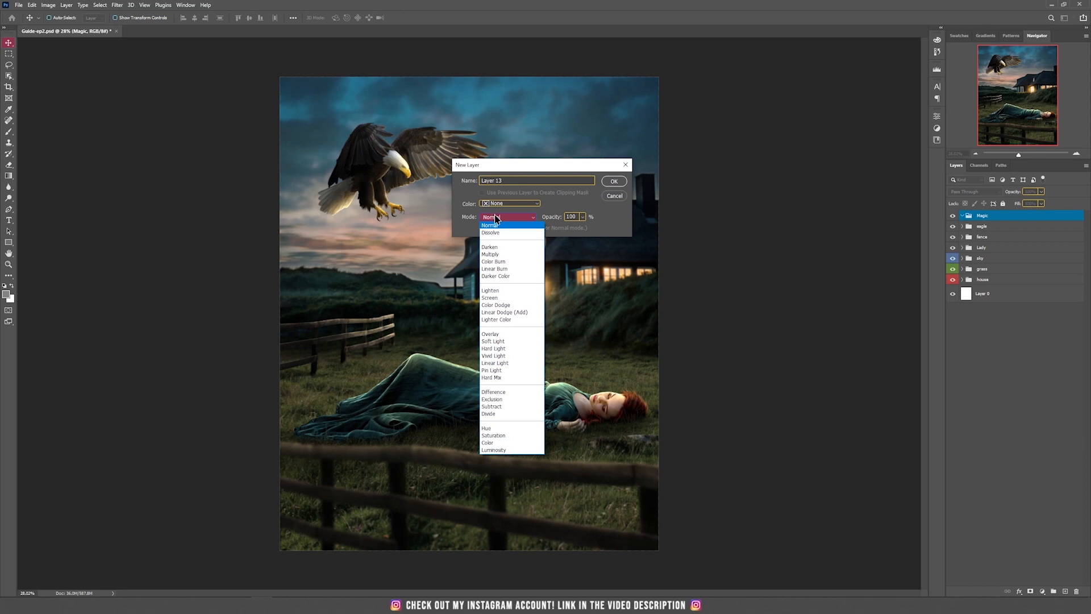
pyautogui.click(498, 298)
pyautogui.click(501, 228)
pyautogui.click(613, 181)
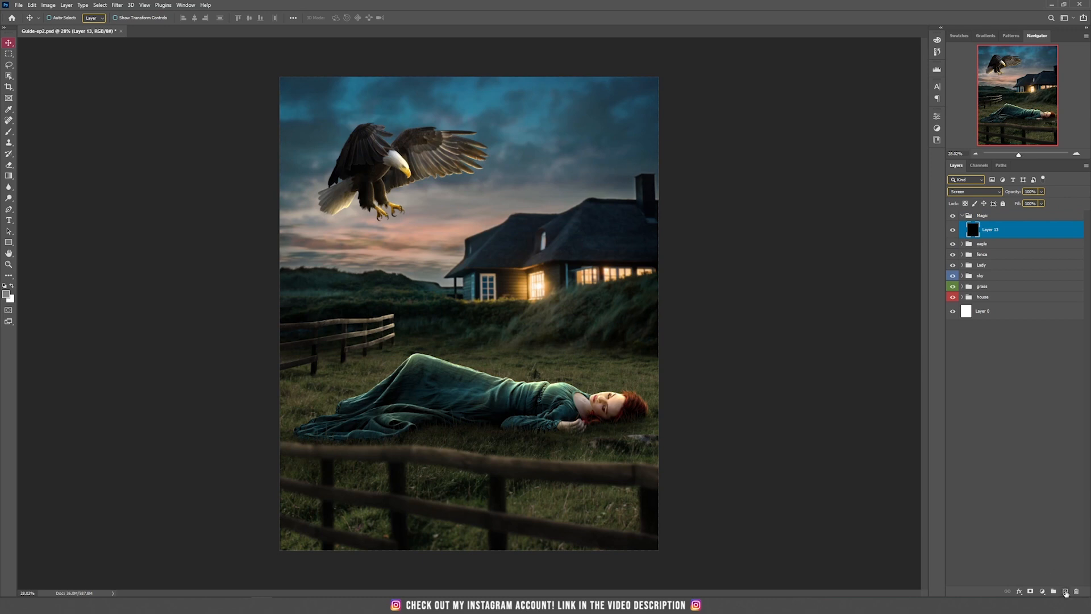
# Add an empty layer above the black Screen layer and a Gradient Map adjustment layer on top of it.
pyautogui.click(1066, 591)
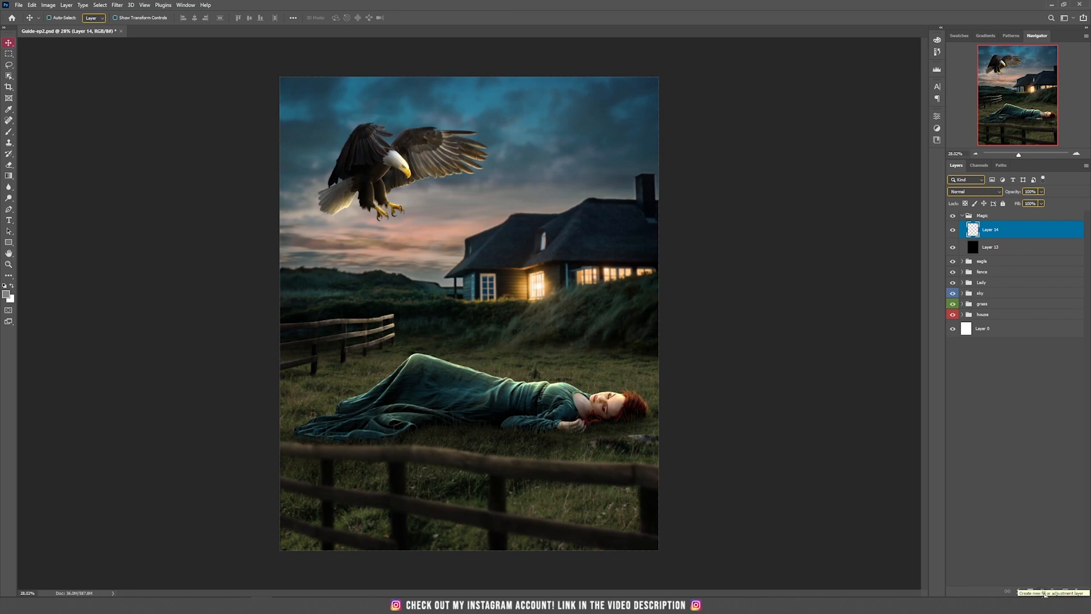
pyautogui.click(1045, 592)
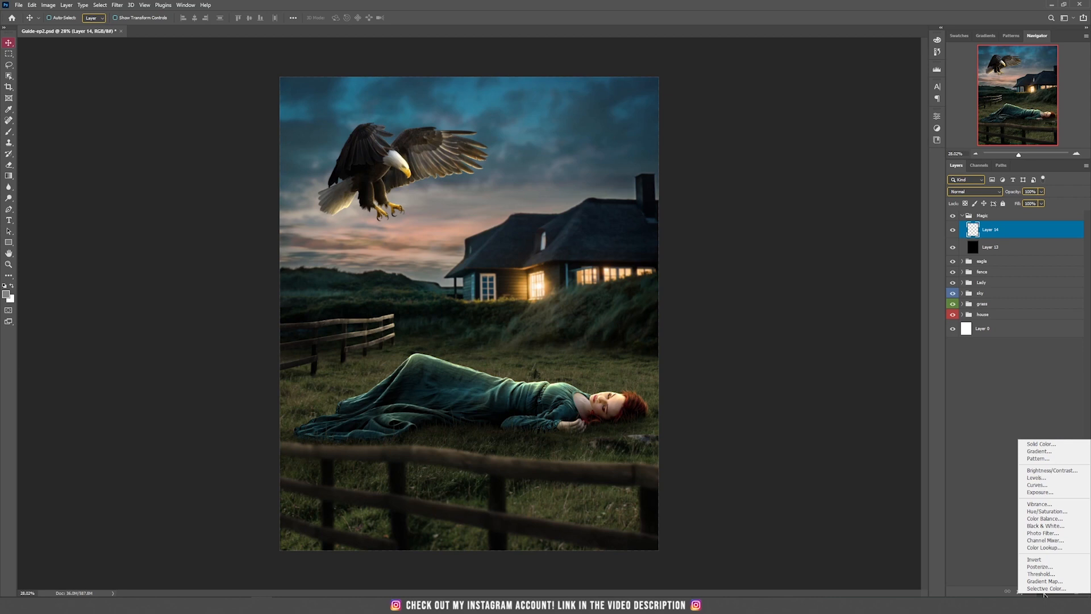
pyautogui.click(1044, 581)
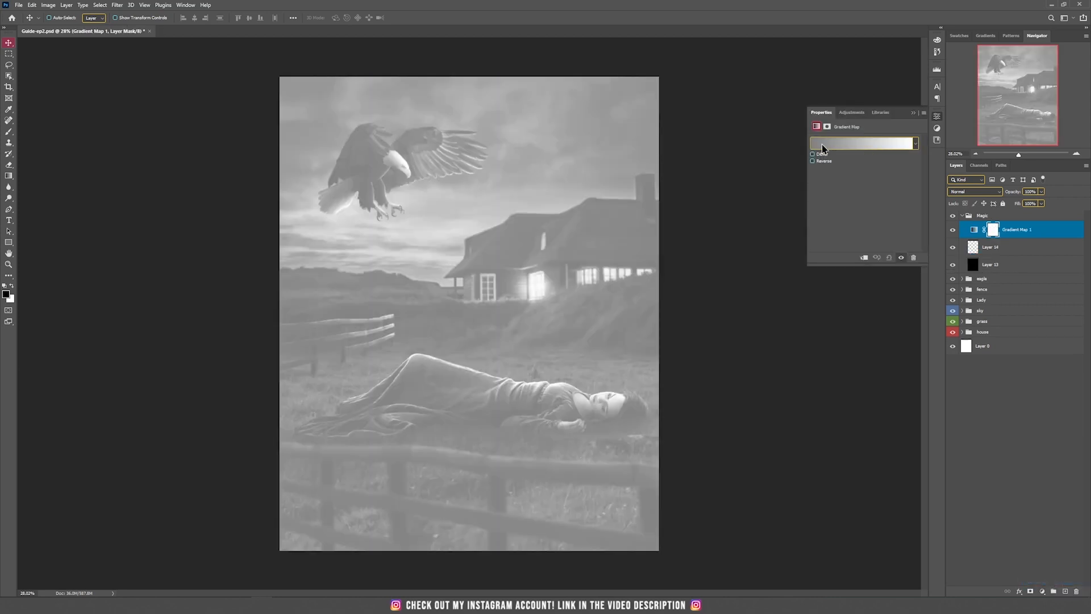
# Set the gradient map's start stop to black (000000) and keep white for its end stop.
pyautogui.click(822, 146)
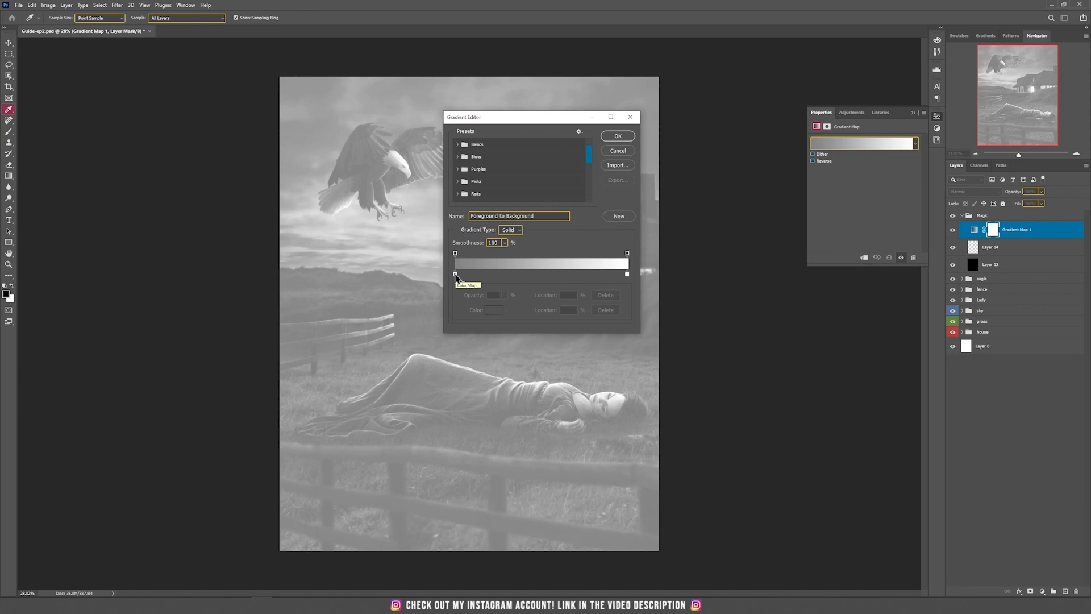
pyautogui.doubleClick(455, 275)
pyautogui.write('000000')
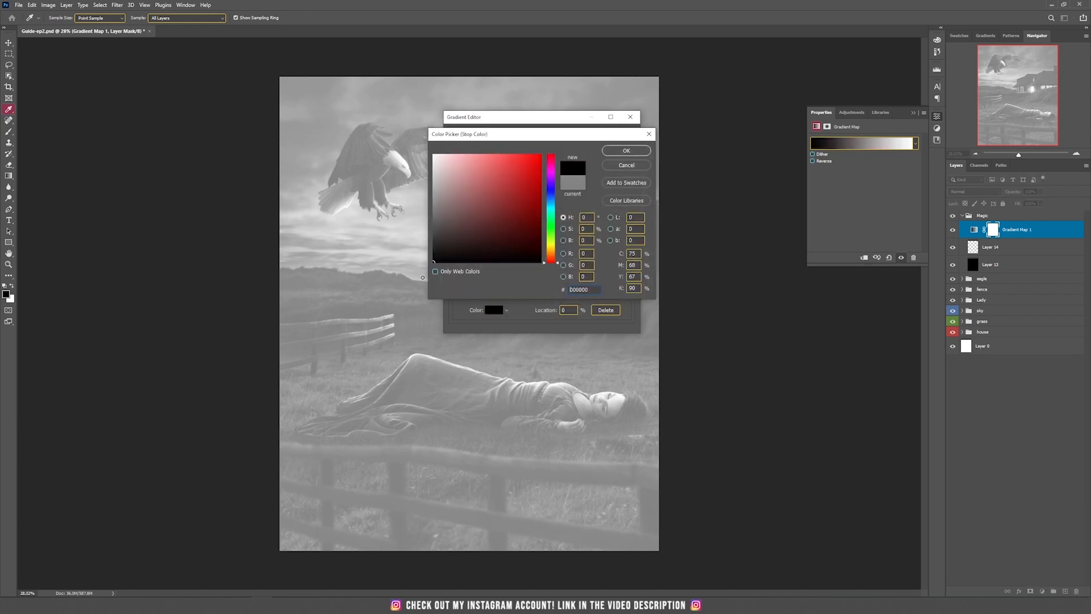
pyautogui.press('Return')
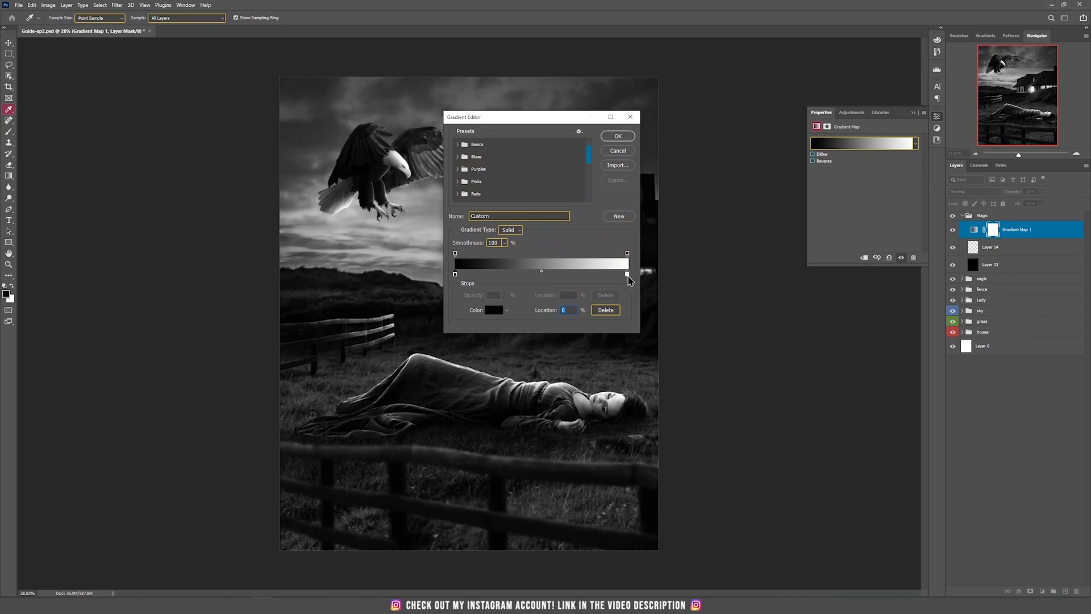
pyautogui.click(627, 274)
pyautogui.doubleClick(628, 275)
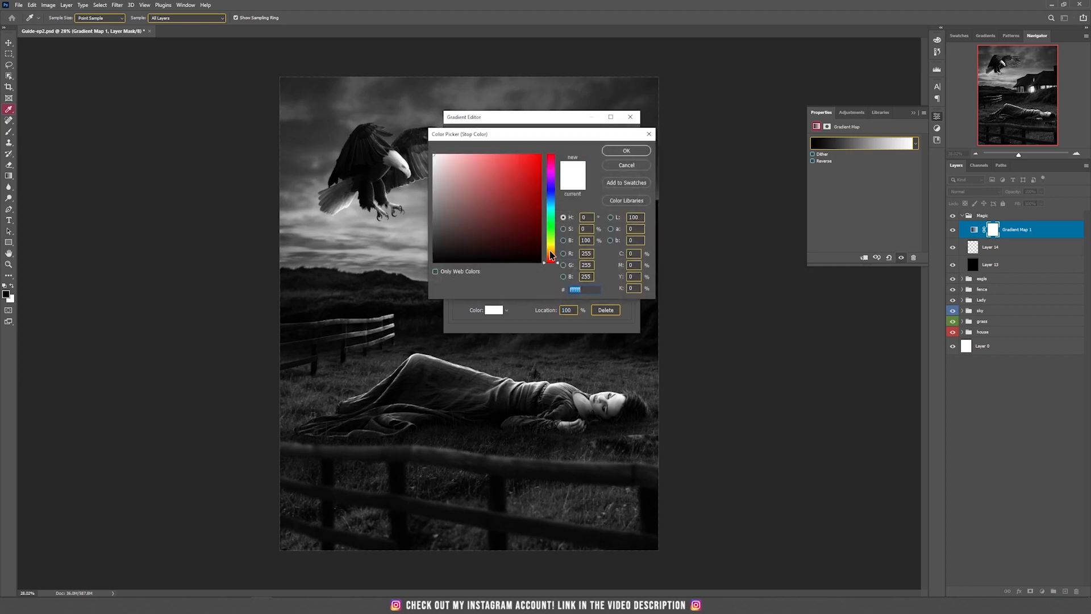
pyautogui.click(633, 152)
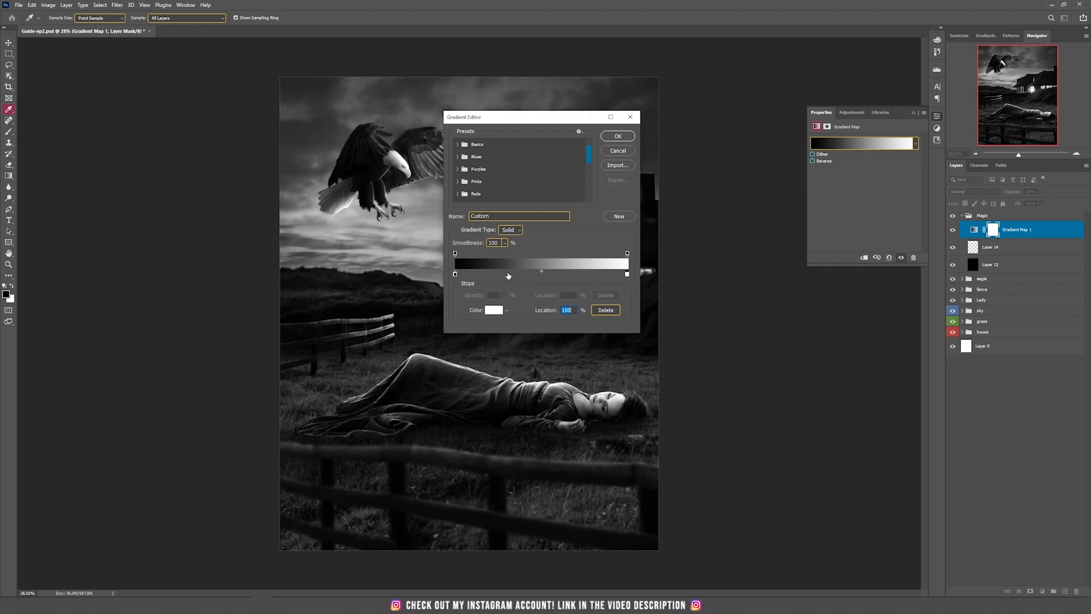
# Add a saturated blue colour stop (0072ff) to the gradient at location 30%.
pyautogui.click(508, 275)
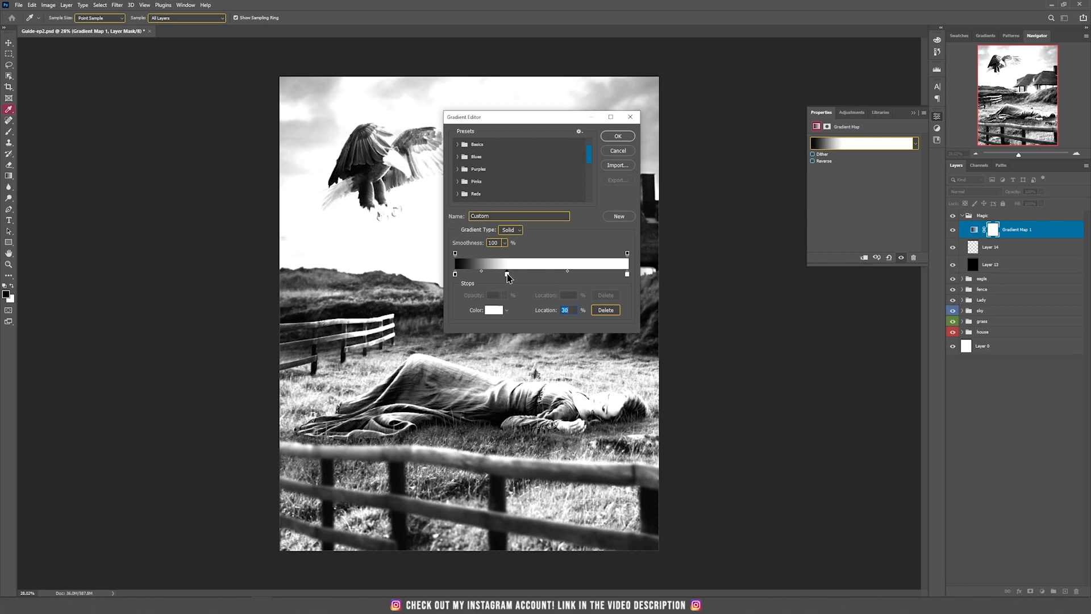
pyautogui.doubleClick(507, 274)
pyautogui.click(552, 194)
pyautogui.moveTo(552, 197); pyautogui.dragTo(552, 199)
pyautogui.click(540, 155)
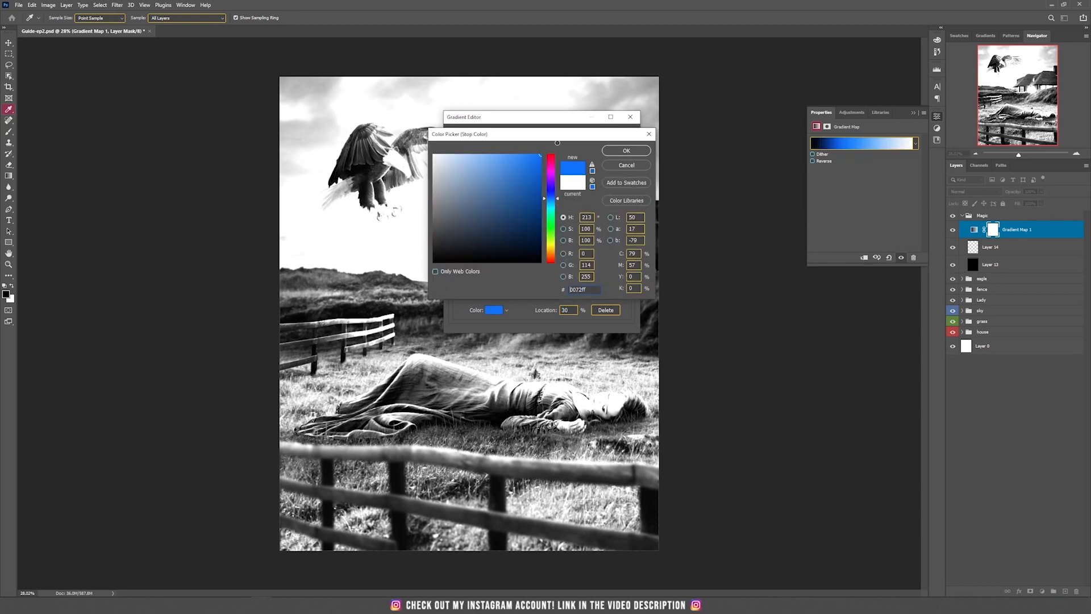
pyautogui.click(616, 152)
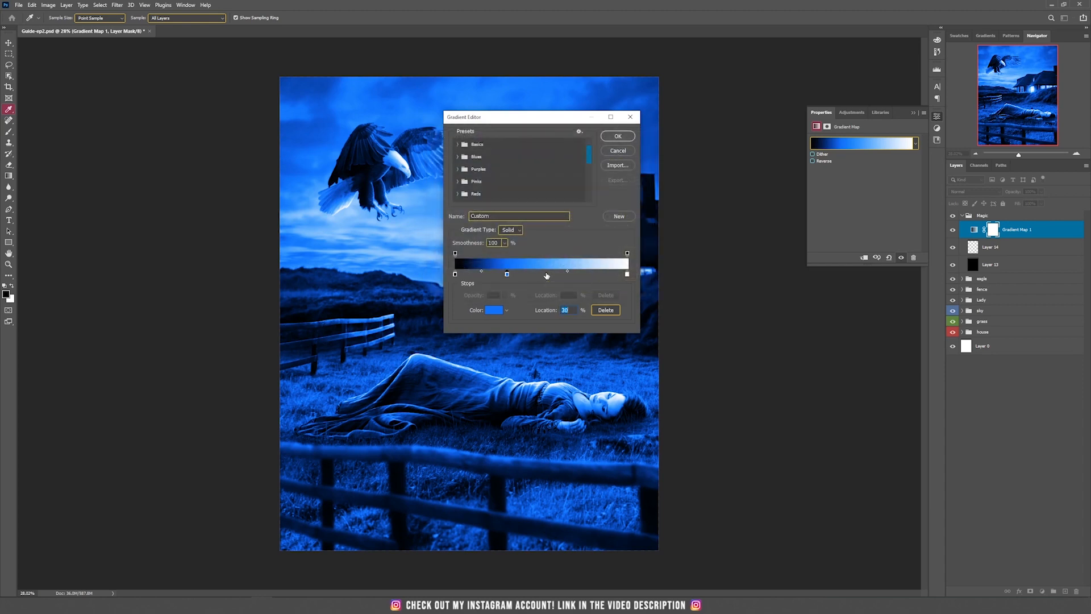
# Add a lighter blue colour stop (4195fe) to the gradient at location 52%.
pyautogui.click(547, 275)
pyautogui.doubleClick(546, 274)
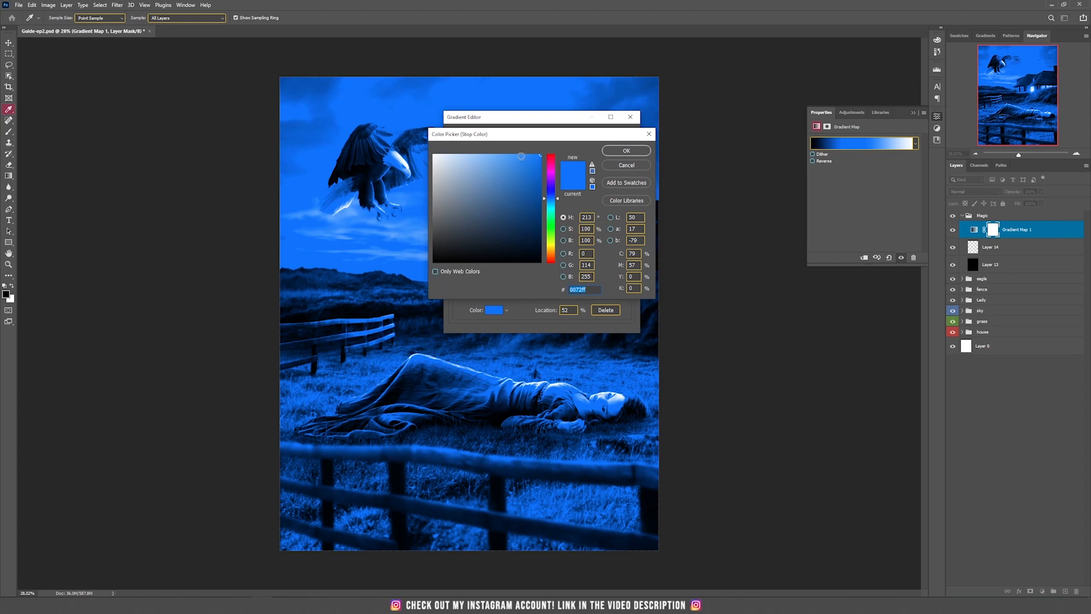
pyautogui.click(509, 154)
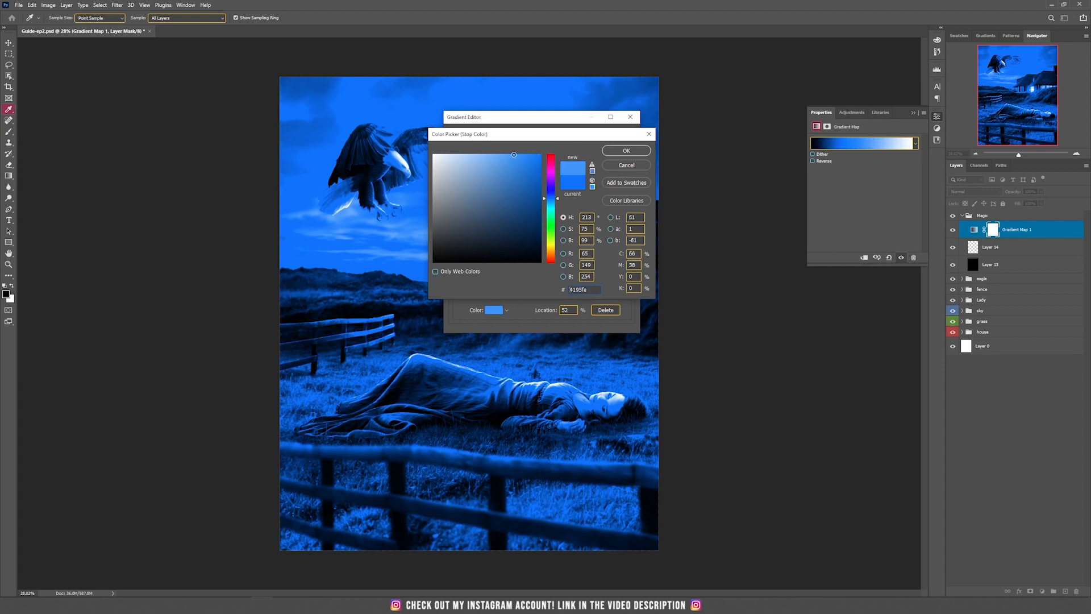
pyautogui.click(625, 150)
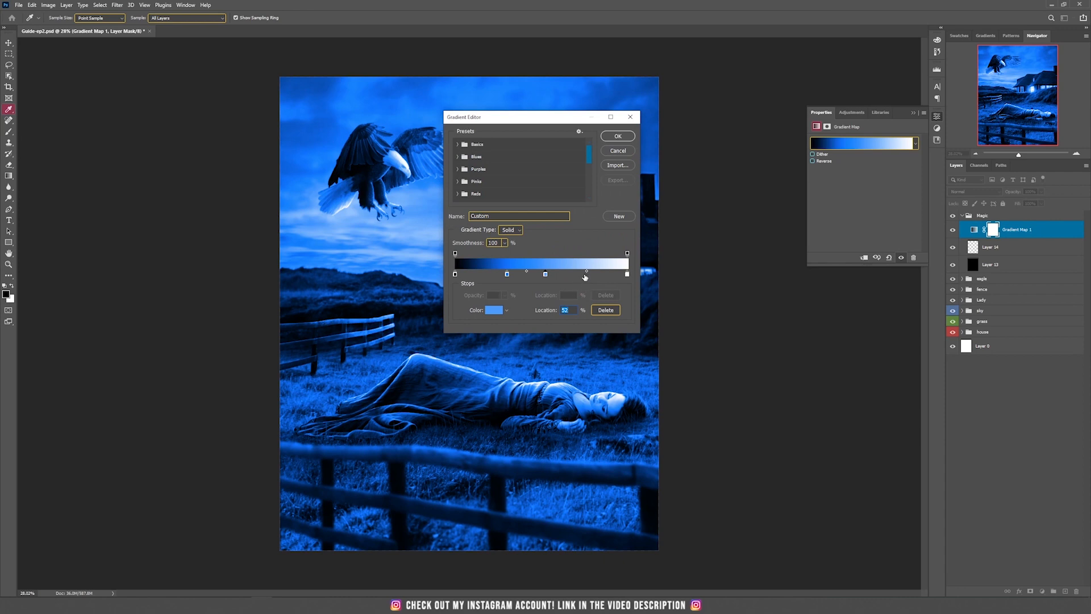
# Add a pale blue colour stop (a3ccff) at location 74% and accept the edited gradient.
pyautogui.click(583, 275)
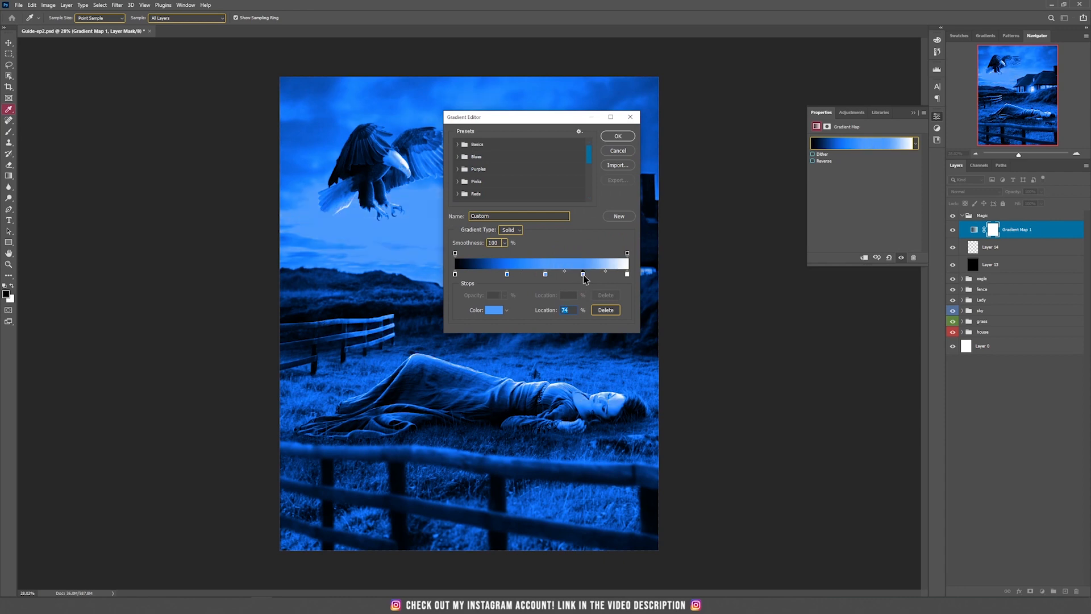
pyautogui.doubleClick(584, 275)
pyautogui.click(471, 149)
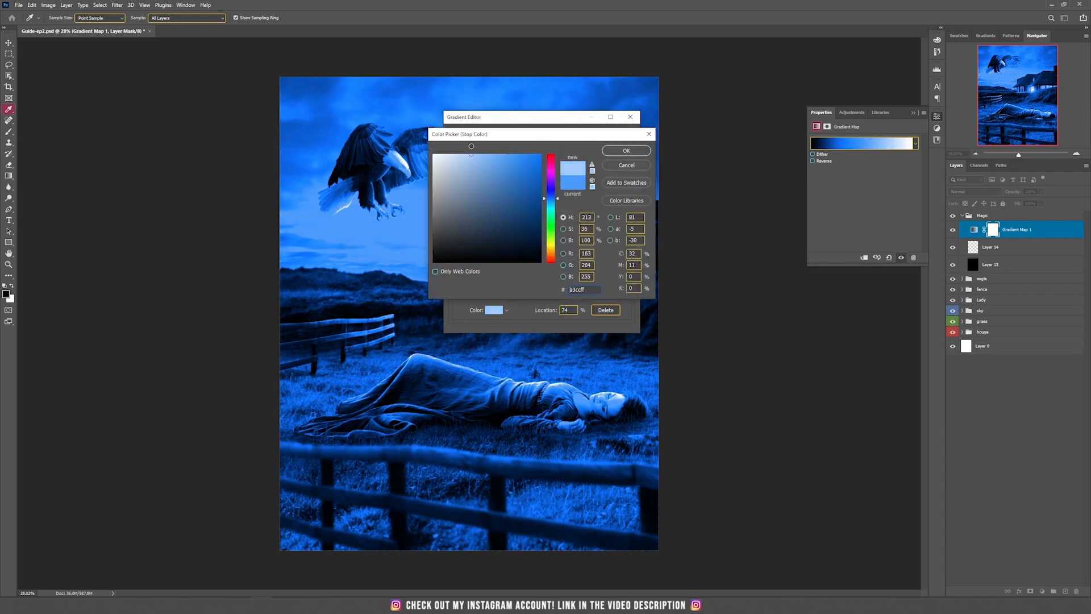
pyautogui.click(626, 151)
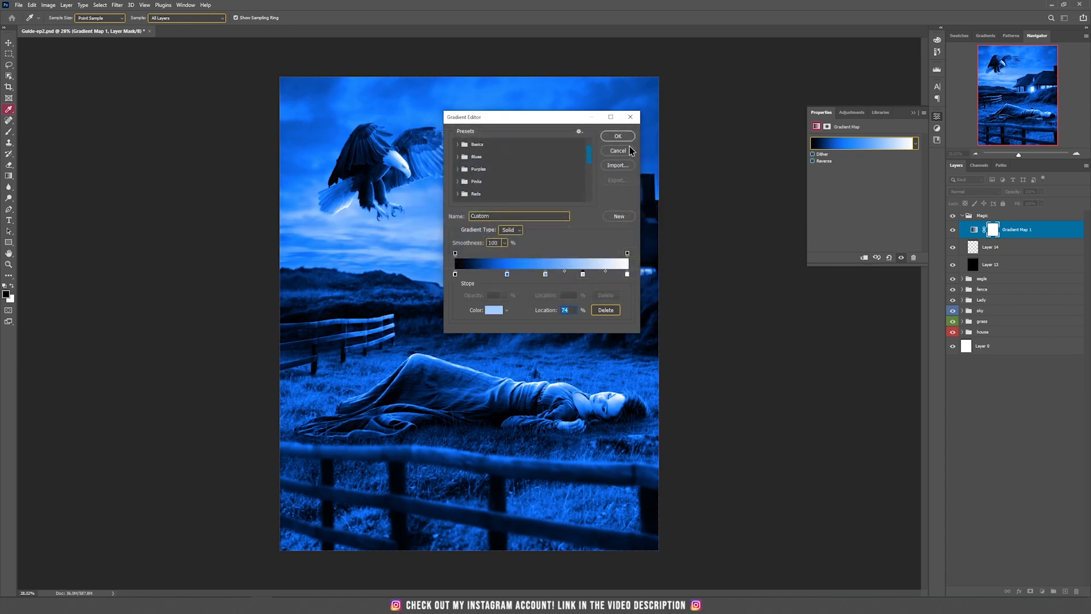
pyautogui.click(617, 136)
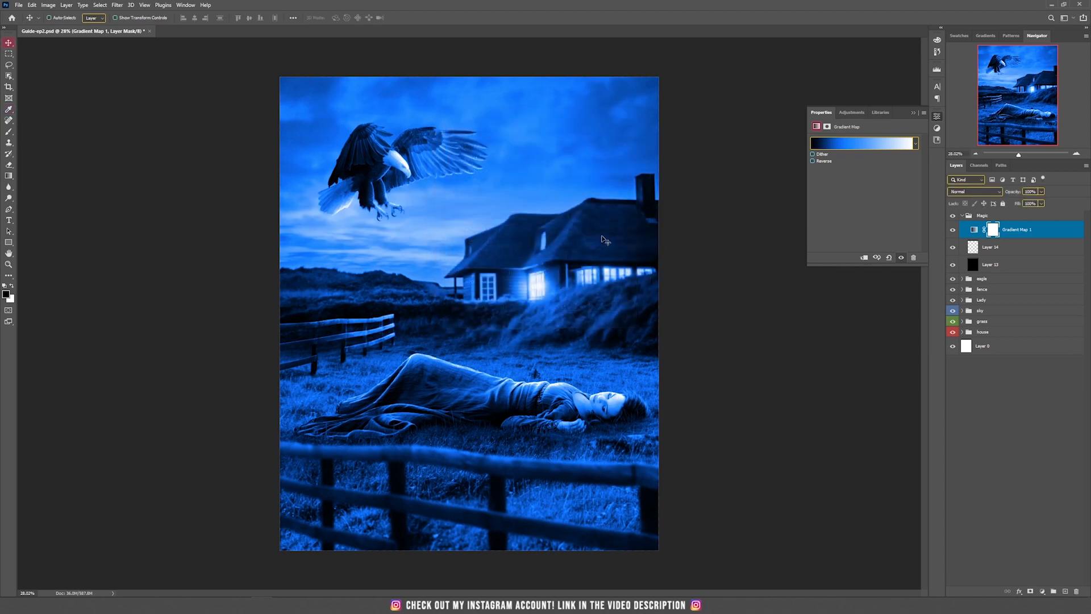
# Clip both the empty layer and the Gradient Map adjustment to the black Screen layer below them.
pyautogui.click(1020, 229)
pyautogui.keyDown('ctrl'); pyautogui.click(1018, 247); pyautogui.keyUp('ctrl')
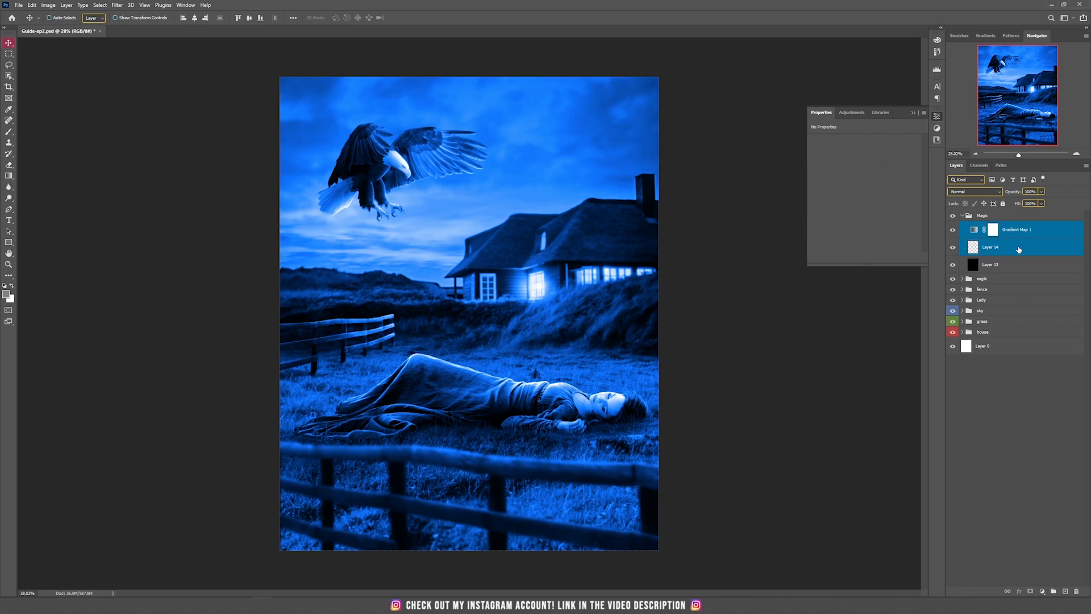
pyautogui.click(1019, 248)
pyautogui.click(1014, 236)
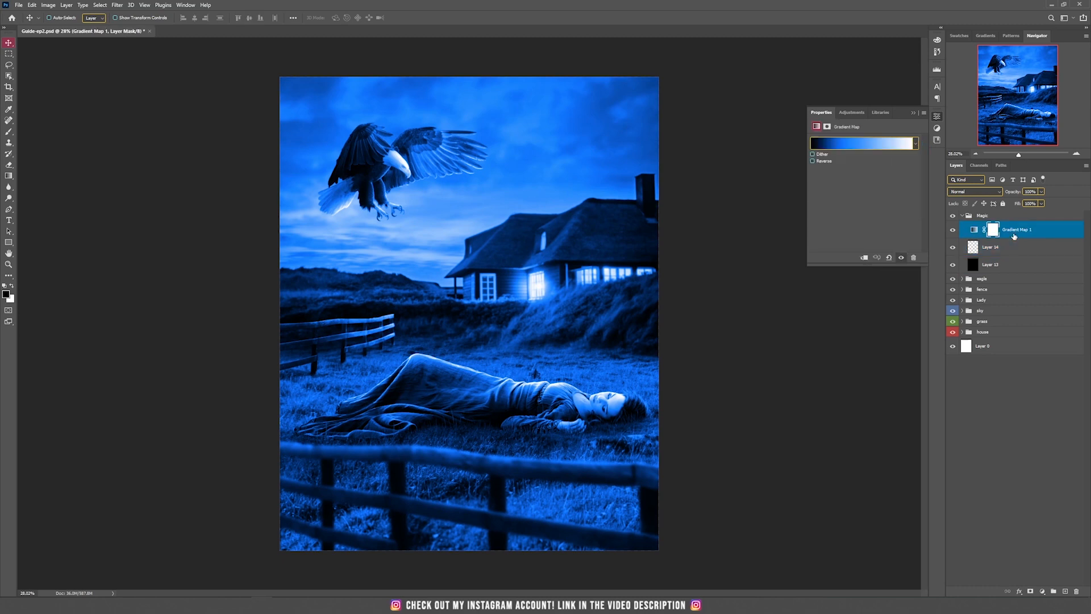
pyautogui.click(991, 263)
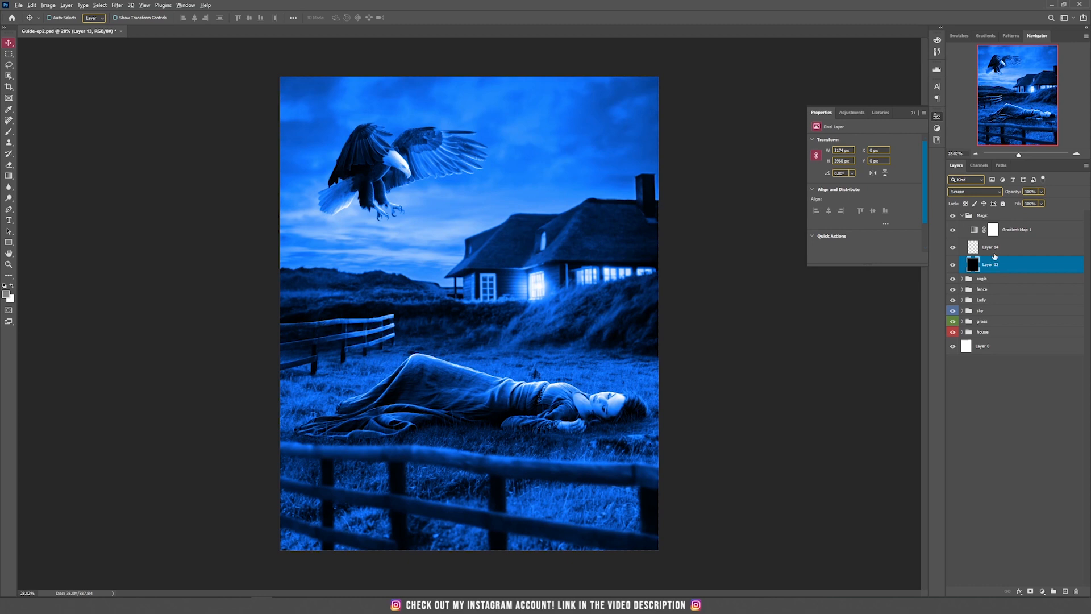
pyautogui.keyDown('alt'); pyautogui.click(992, 253); pyautogui.keyUp('alt')
pyautogui.keyDown('alt'); pyautogui.click(1000, 239); pyautogui.keyUp('alt')
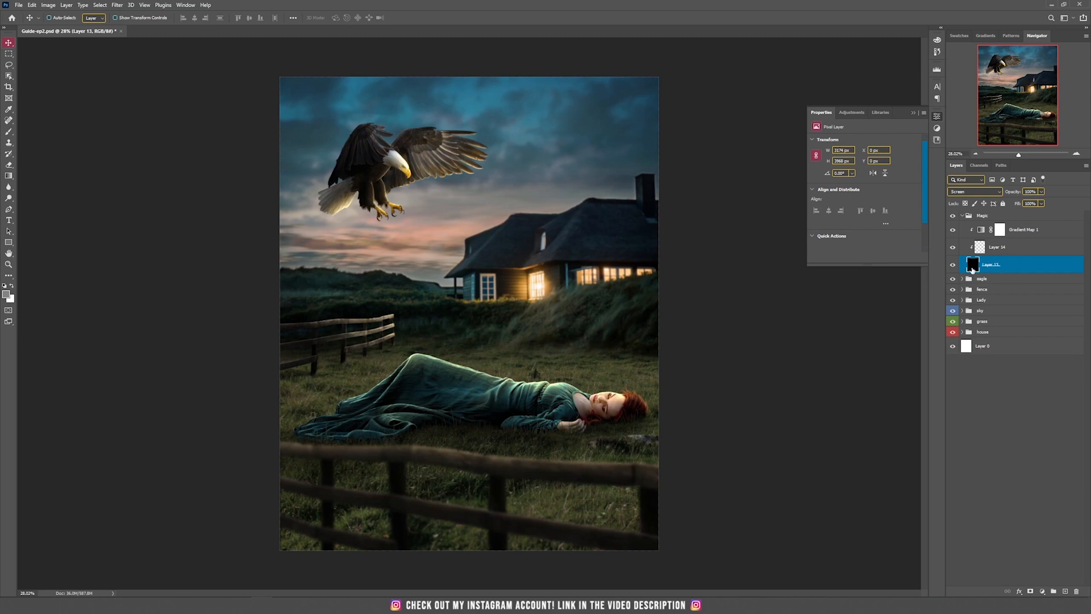
# Rename the black Screen layer as base and the empty clipped layer as magic.
pyautogui.doubleClick(989, 265)
pyautogui.write('base')
pyautogui.doubleClick(995, 246)
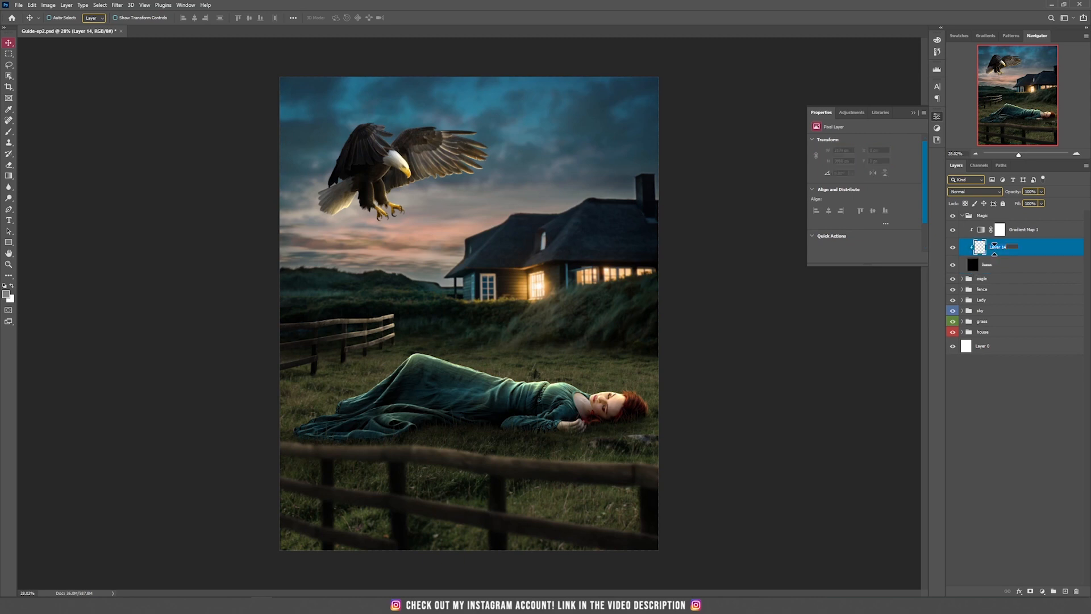
pyautogui.write('magic')
pyautogui.press('Return')
# Rename the Gradient Map adjustment layer in the Magic group as blue.
pyautogui.click(1025, 230)
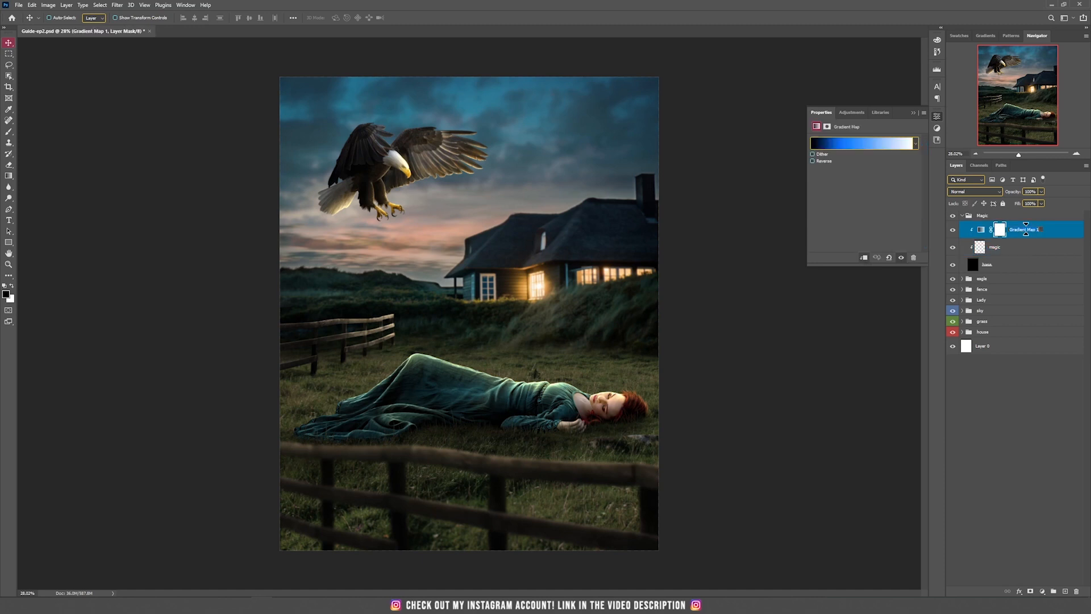
pyautogui.write('blue')
pyautogui.press('Return')
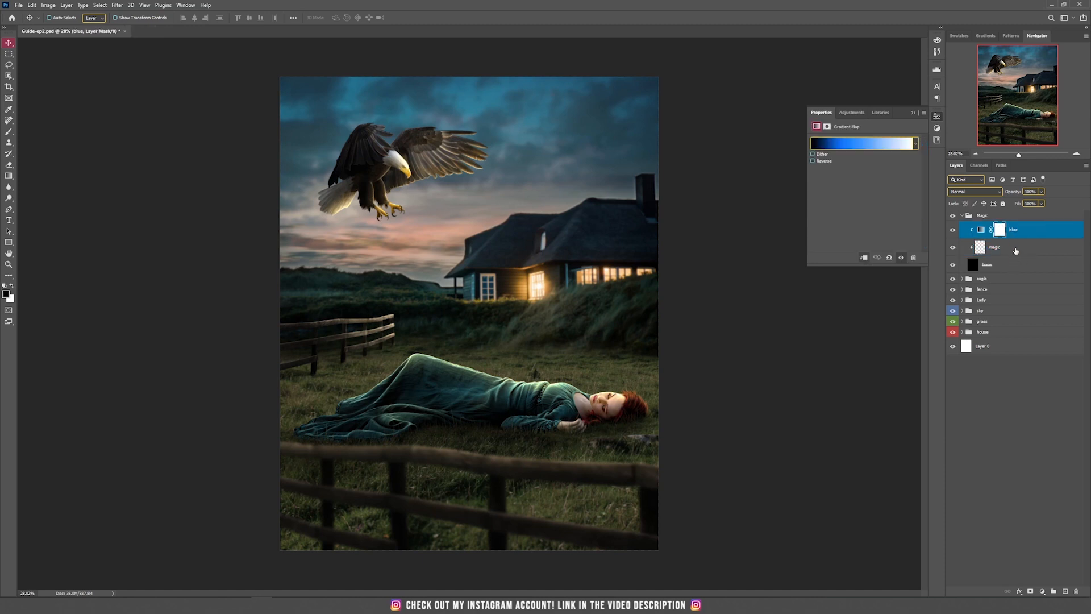
# Set up the Brush tool on the magic layer with white as the foreground colour.
pyautogui.click(1016, 251)
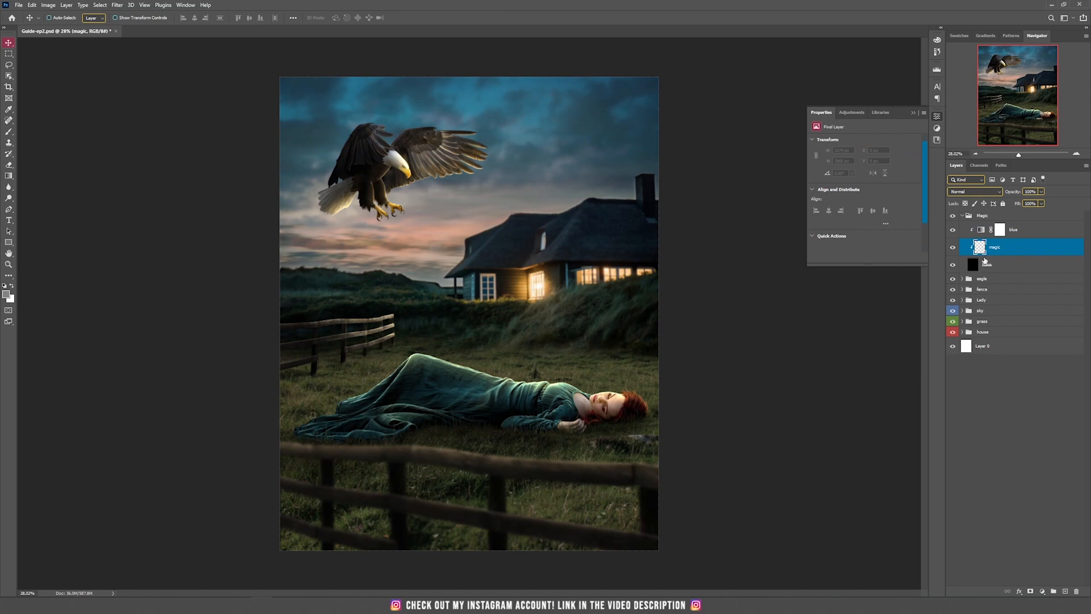
pyautogui.press('b')
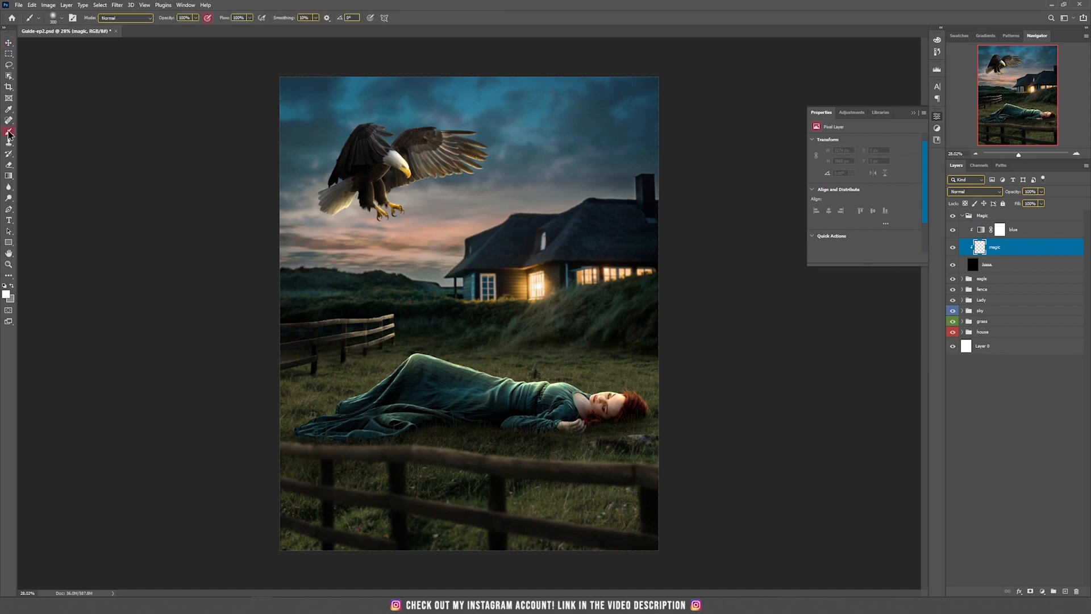
pyautogui.rightClick(9, 132)
pyautogui.click(9, 133)
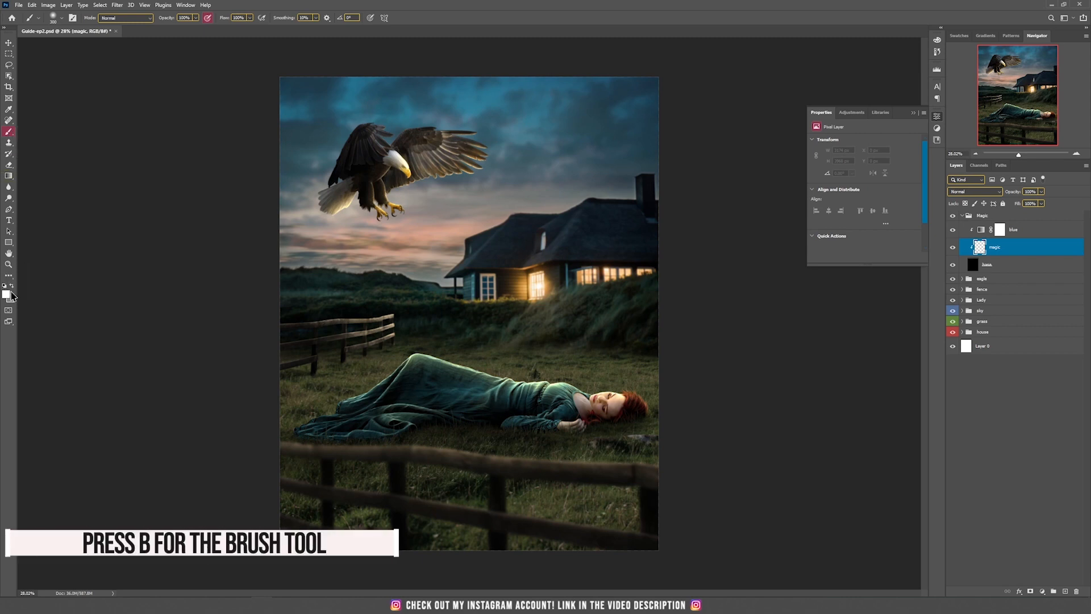
pyautogui.click(7, 294)
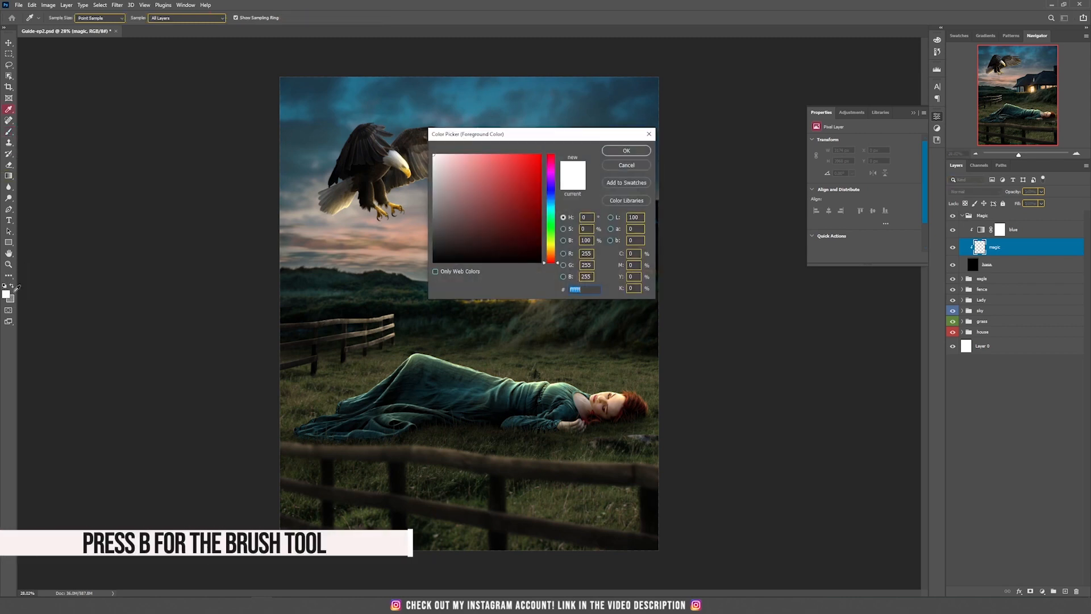
pyautogui.click(626, 151)
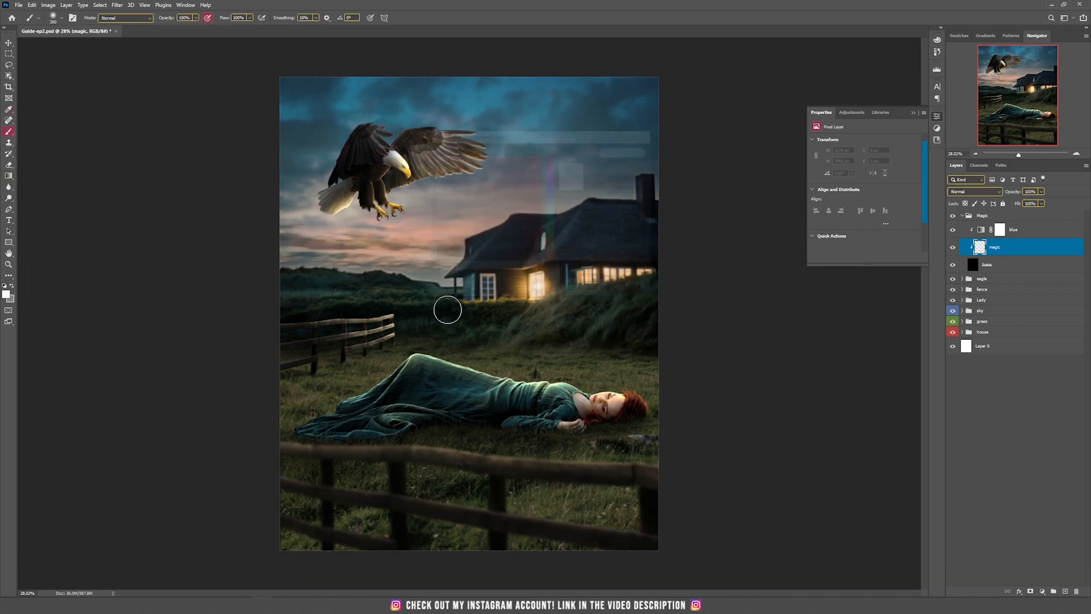
# Try a straight brush stroke from the eagle's claws towards the woman and undo it.
pyautogui.moveTo(392, 221); pyautogui.dragTo(571, 355)
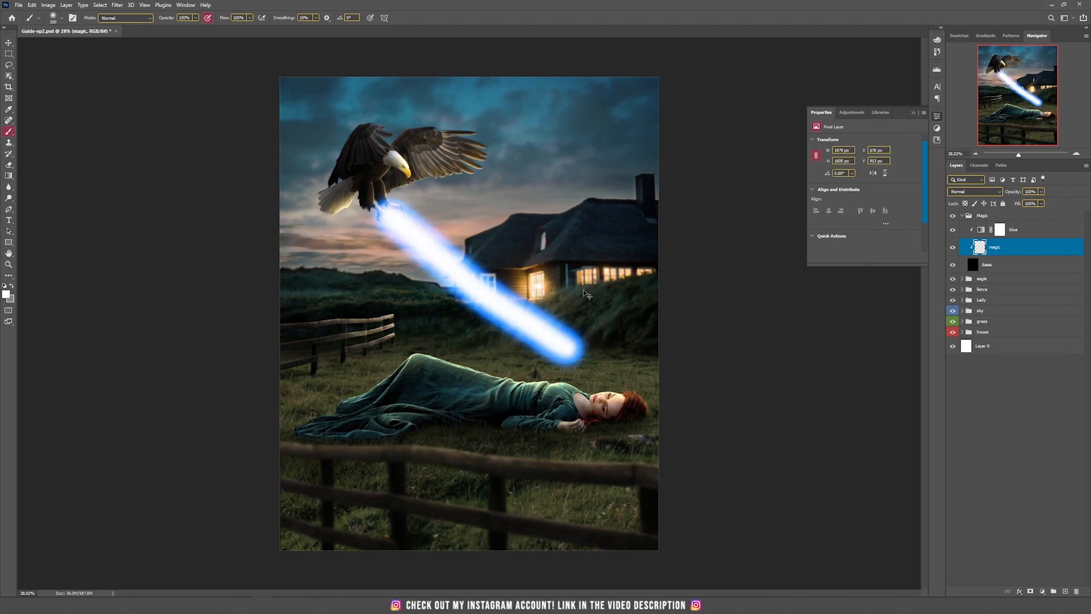
pyautogui.hotkey('ctrl', 'z')
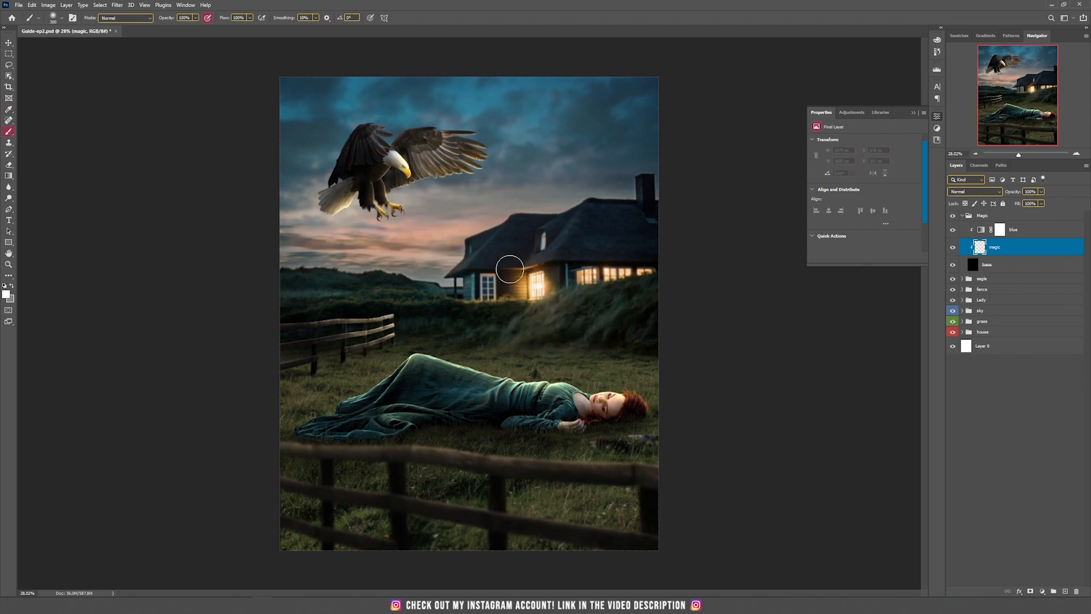
# Choose the soft round tip from the General Brushes presets for painting the magic.
pyautogui.rightClick(389, 219)
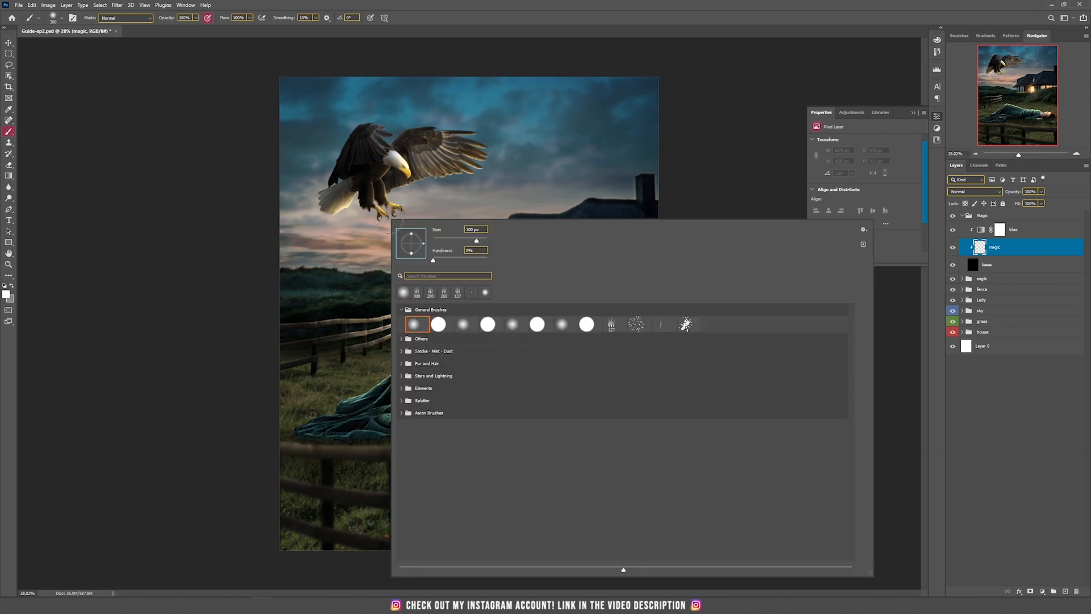
pyautogui.click(413, 326)
pyautogui.click(264, 4)
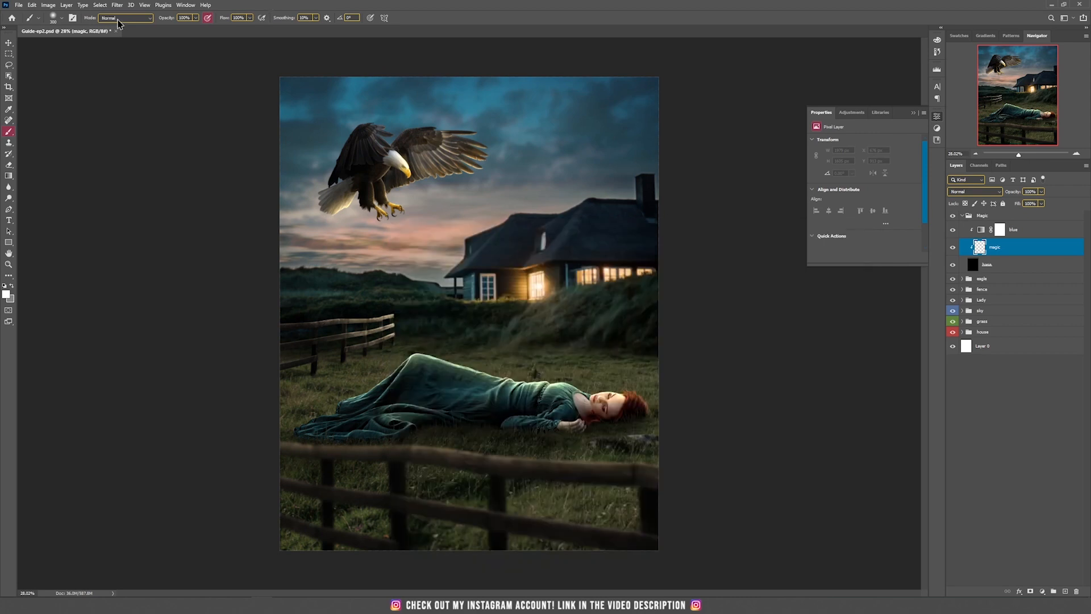
# Enable Shape Dynamics for the brush and set its size control to Fade with 100 steps.
pyautogui.click(71, 19)
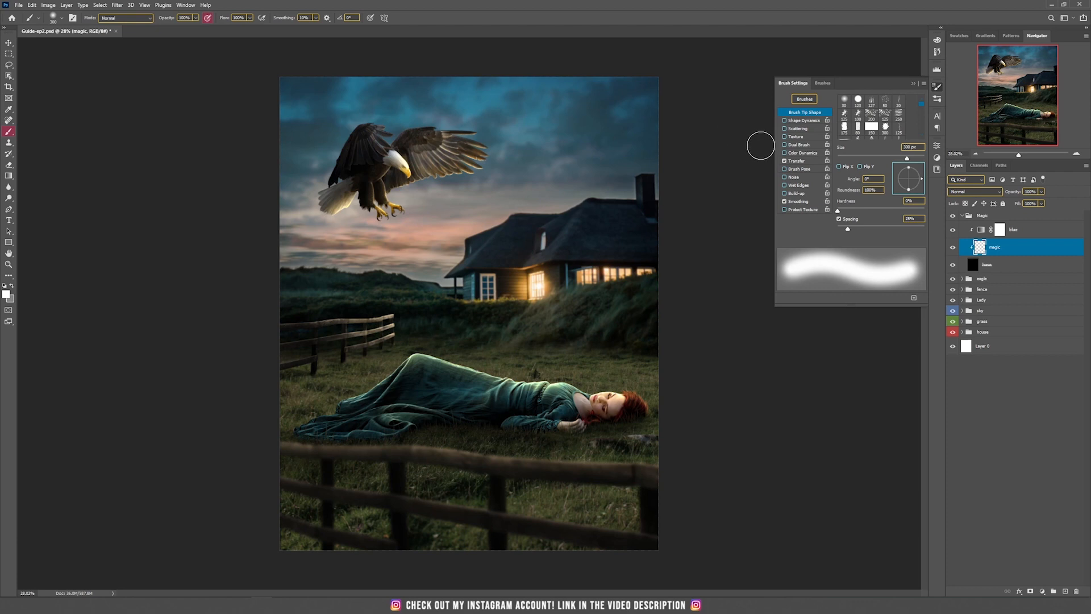
pyautogui.click(803, 121)
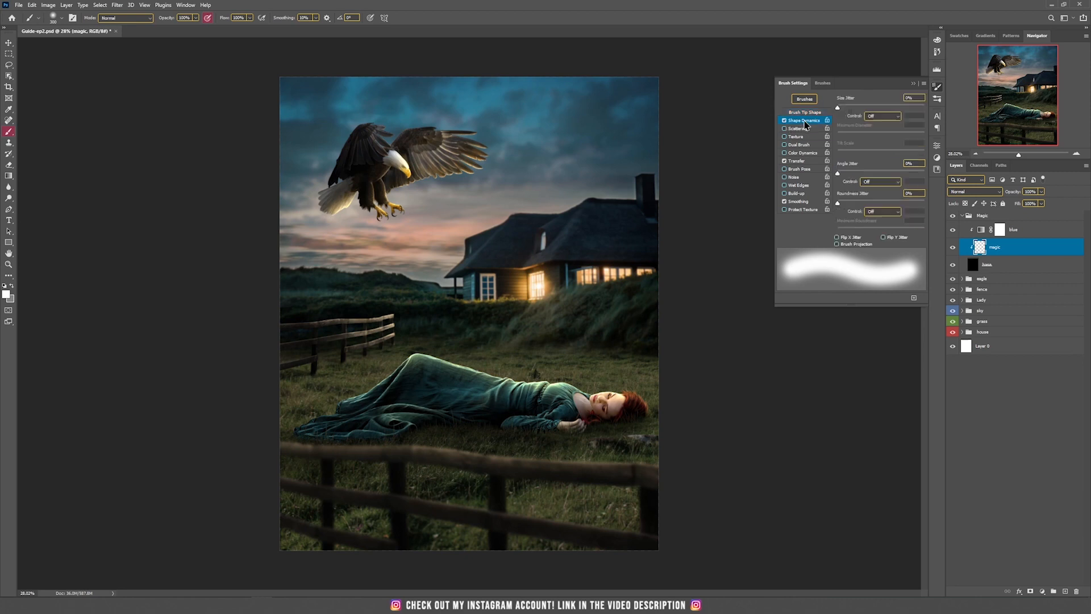
pyautogui.click(875, 115)
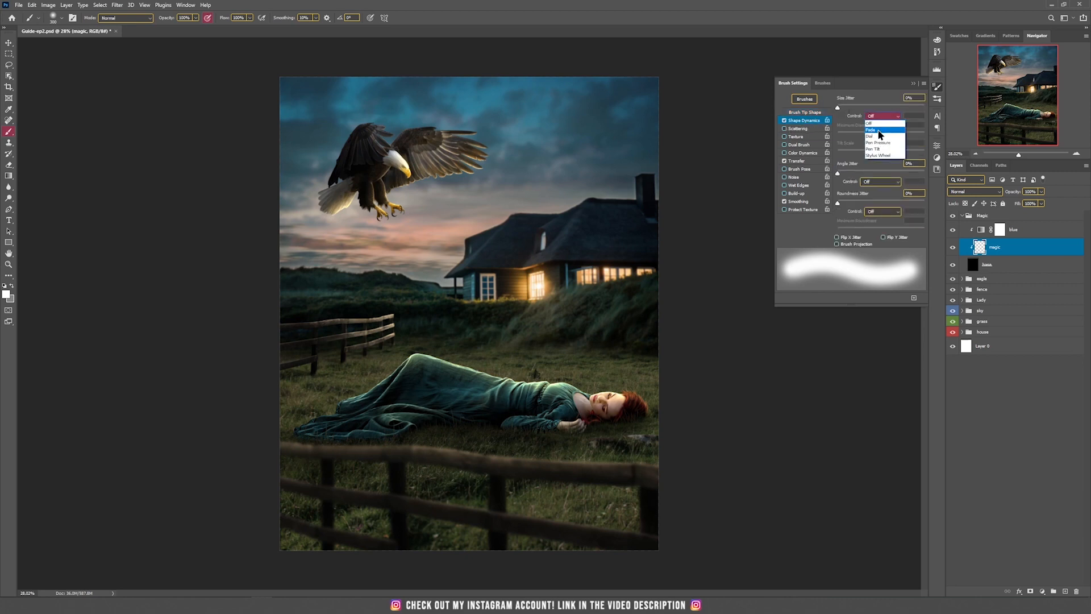
pyautogui.click(879, 131)
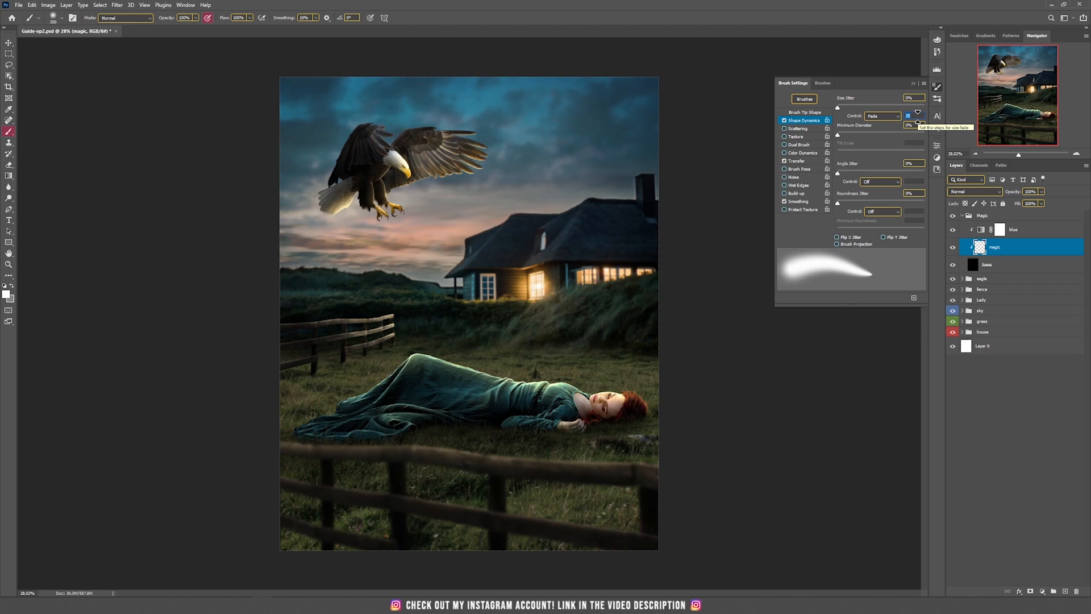
pyautogui.write('100')
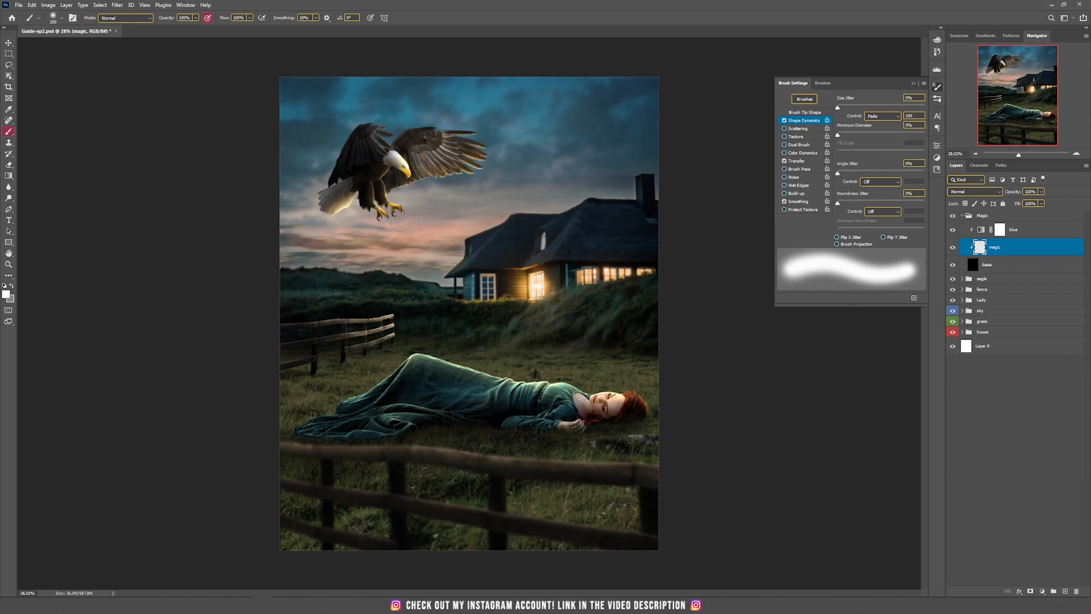
# Try out curved tapering strokes between the eagle's claws and the woman's head, undoing each one.
pyautogui.moveTo(399, 218)
pyautogui.mouseDown()
pyautogui.moveTo(375, 244)
pyautogui.moveTo(392, 295)
pyautogui.moveTo(587, 358)
pyautogui.mouseUp()
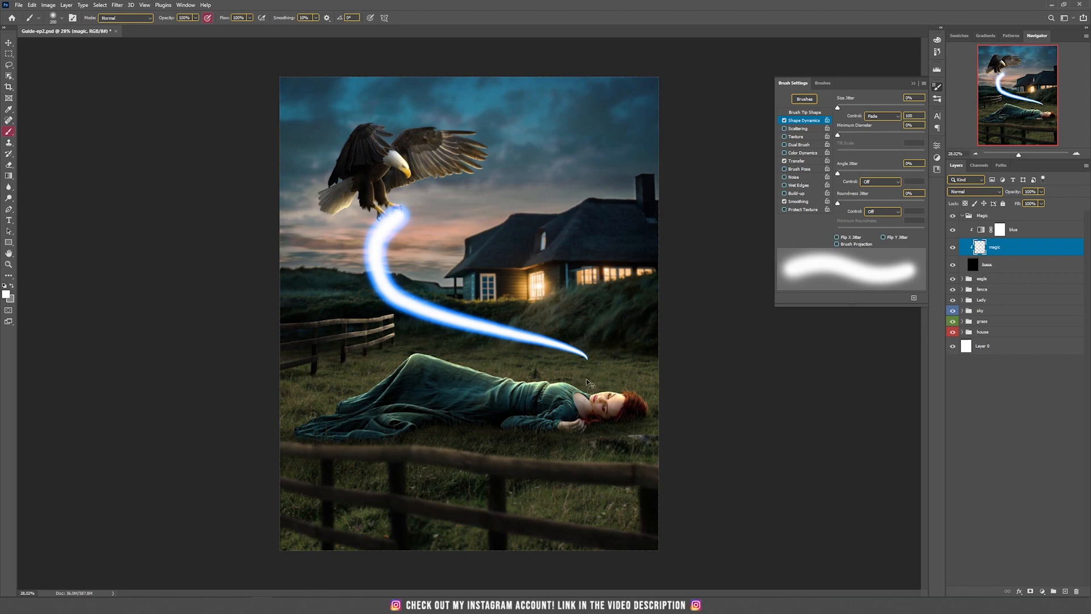
pyautogui.hotkey('ctrl', 'z')
pyautogui.moveTo(593, 399)
pyautogui.mouseDown()
pyautogui.moveTo(445, 345)
pyautogui.moveTo(427, 308)
pyautogui.moveTo(454, 269)
pyautogui.moveTo(440, 232)
pyautogui.mouseUp()
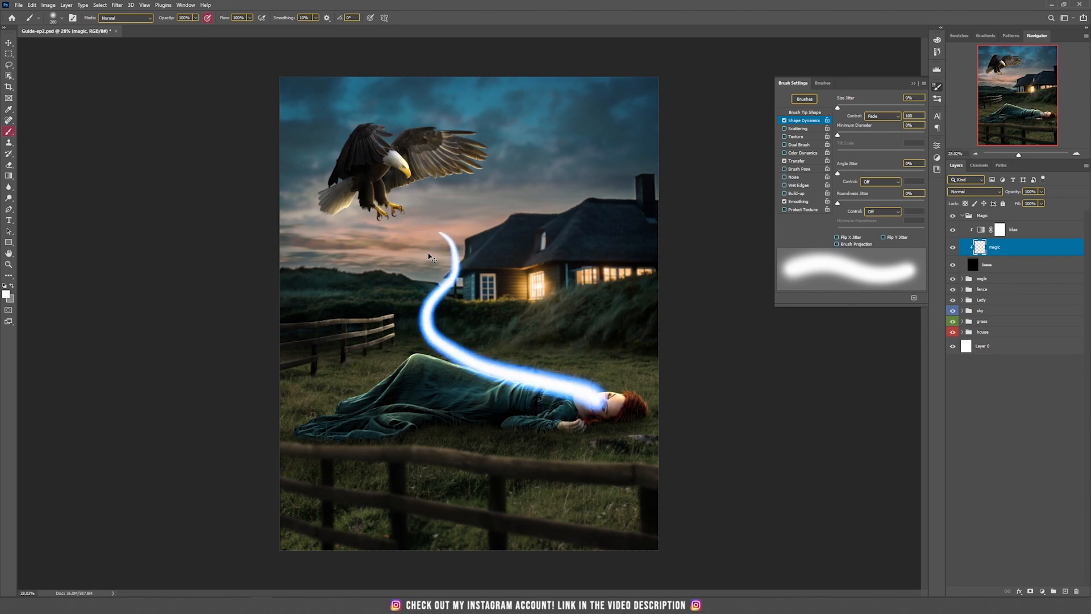
pyautogui.hotkey('ctrl', 'z')
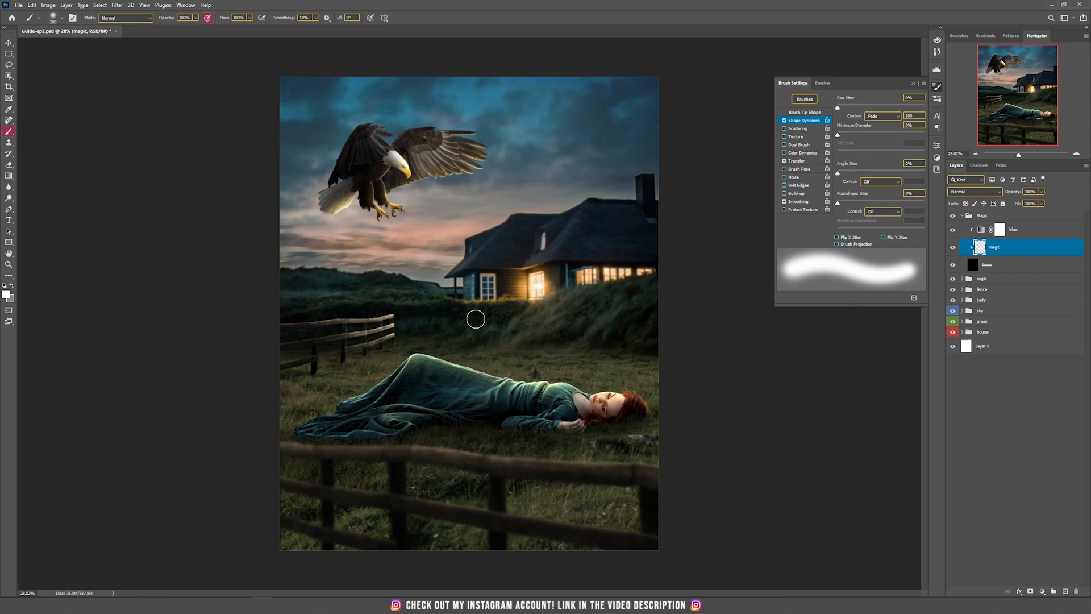
# Set the brush to 400 px with 22% flow and paint a winding magic trail from the woman's face up to the eagle's claws.
pyautogui.press(']')
pyautogui.press(']')
pyautogui.press(']')
pyautogui.click(250, 17)
pyautogui.moveTo(236, 31); pyautogui.dragTo(219, 32)
pyautogui.click(606, 401)
pyautogui.moveTo(606, 401)
pyautogui.mouseDown()
pyautogui.moveTo(495, 366)
pyautogui.moveTo(486, 313)
pyautogui.moveTo(406, 294)
pyautogui.moveTo(394, 270)
pyautogui.moveTo(401, 218)
pyautogui.mouseUp()
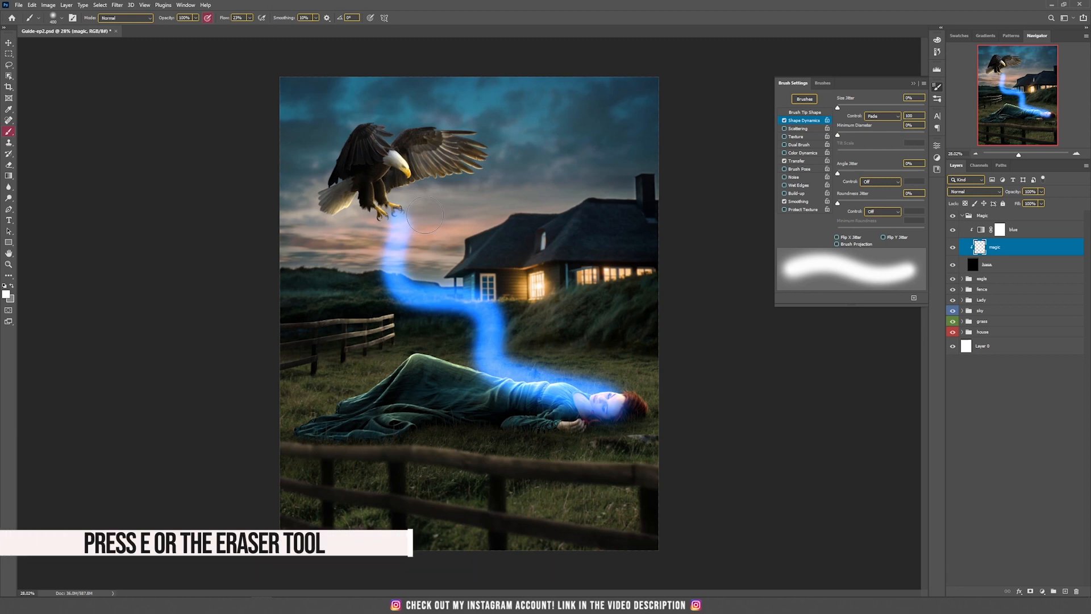
# Thin and soften the edges of the magic trail and the glow over the woman with a large soft Eraser.
pyautogui.press('e')
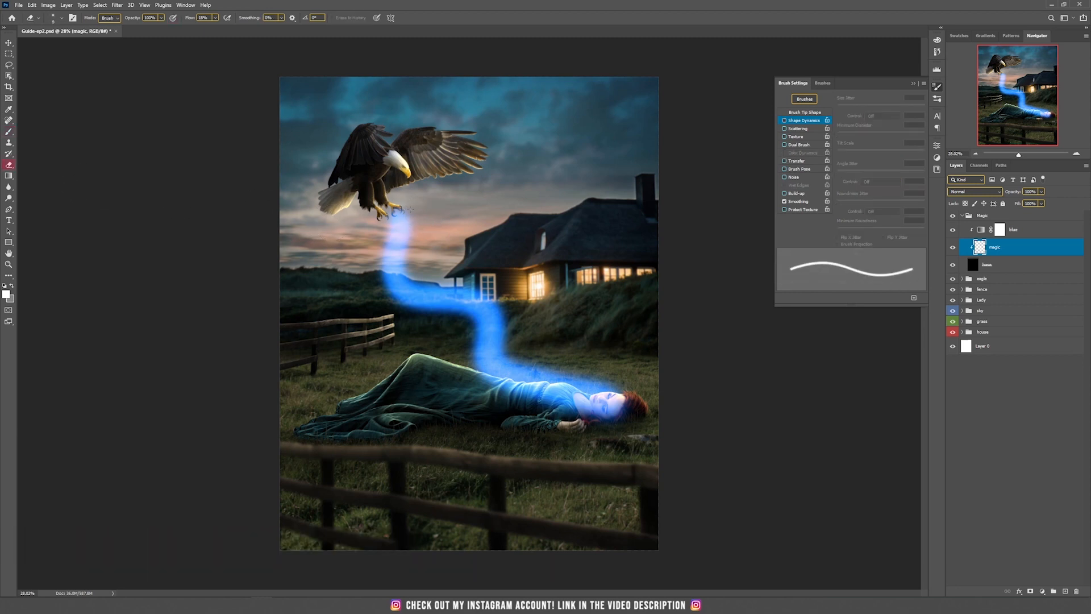
pyautogui.press(']')
pyautogui.press(']')
pyautogui.press(']')
pyautogui.press(']')
pyautogui.press(']')
pyautogui.press(']')
pyautogui.press(']')
pyautogui.press(']')
pyautogui.press(']')
pyautogui.press(']')
pyautogui.press(']')
pyautogui.press(']')
pyautogui.press(']')
pyautogui.press(']')
pyautogui.press(']')
pyautogui.press(']')
pyautogui.press(']')
pyautogui.moveTo(428, 247)
pyautogui.mouseDown()
pyautogui.moveTo(510, 268)
pyautogui.moveTo(516, 336)
pyautogui.moveTo(636, 369)
pyautogui.moveTo(584, 355)
pyautogui.mouseUp()
pyautogui.moveTo(459, 398)
pyautogui.mouseDown()
pyautogui.moveTo(583, 371)
pyautogui.moveTo(634, 383)
pyautogui.moveTo(526, 355)
pyautogui.moveTo(528, 330)
pyautogui.moveTo(543, 351)
pyautogui.moveTo(669, 402)
pyautogui.moveTo(624, 429)
pyautogui.moveTo(563, 432)
pyautogui.moveTo(467, 409)
pyautogui.moveTo(580, 375)
pyautogui.moveTo(512, 349)
pyautogui.moveTo(546, 347)
pyautogui.moveTo(515, 349)
pyautogui.mouseUp()
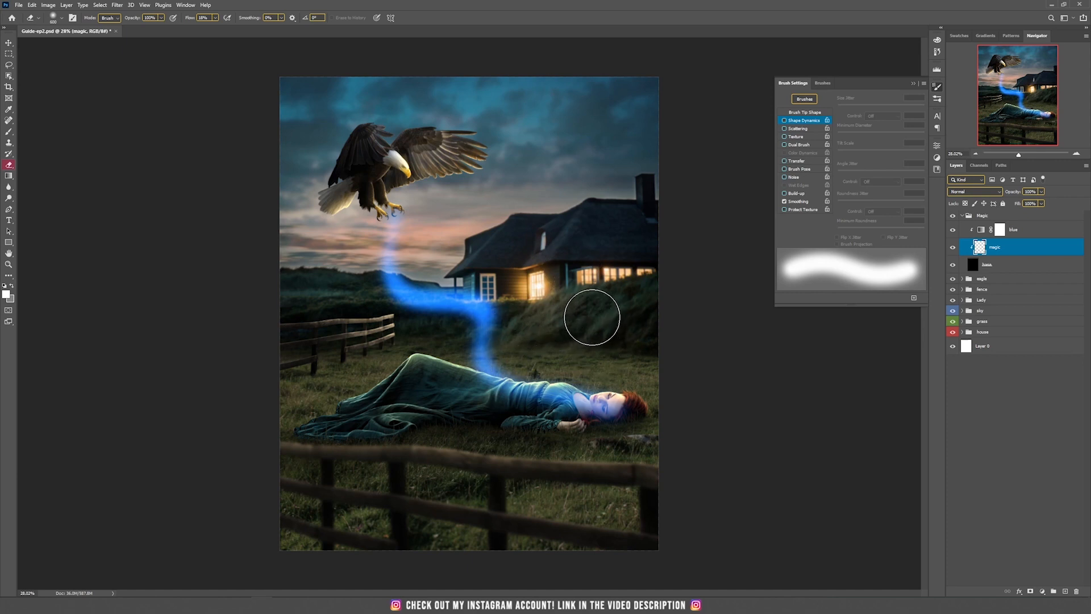
# Try a soft glow stroke with an enlarged brush in the sky beside the eagle's claws and undo it.
pyautogui.press('b')
pyautogui.press('b')
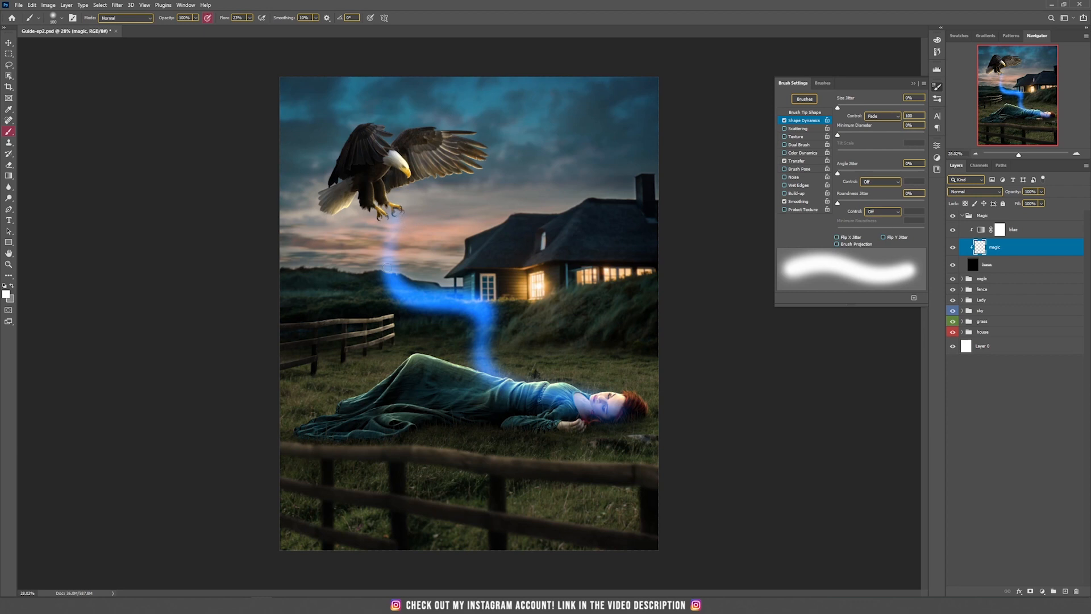
pyautogui.moveTo(398, 216); pyautogui.dragTo(396, 232)
pyautogui.press(']')
pyautogui.press(']')
pyautogui.press(']')
pyautogui.press(']')
pyautogui.press(']')
pyautogui.moveTo(442, 216); pyautogui.dragTo(469, 215)
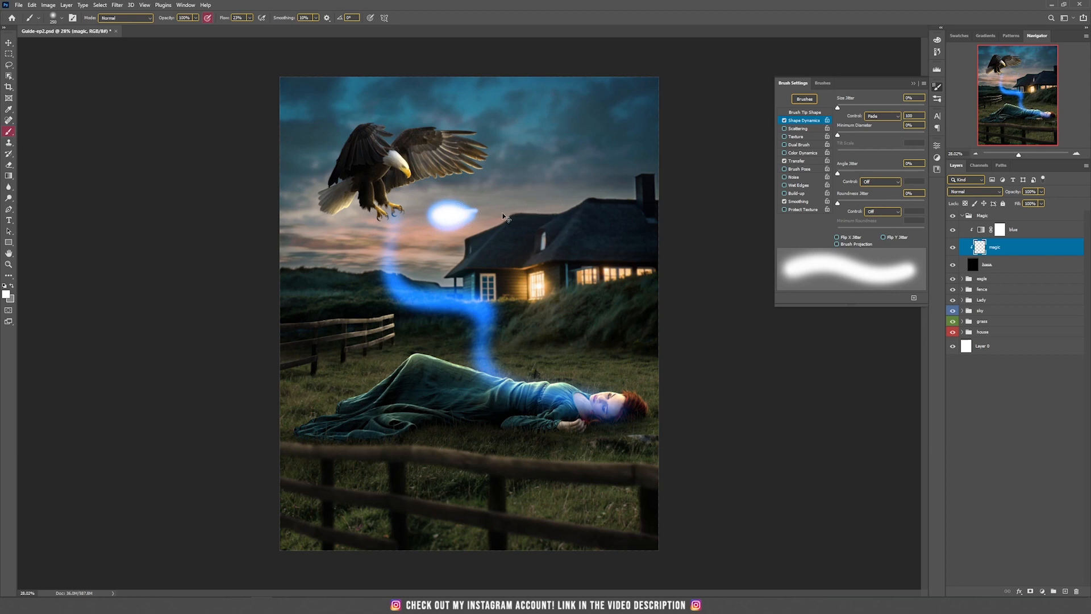
pyautogui.hotkey('ctrl', 'z')
# Strengthen the lower part of the trail from its bend below the house to the woman's face with a smaller soft brush.
pyautogui.press('[')
pyautogui.press('[')
pyautogui.press('[')
pyautogui.press('[')
pyautogui.press('[')
pyautogui.press('[')
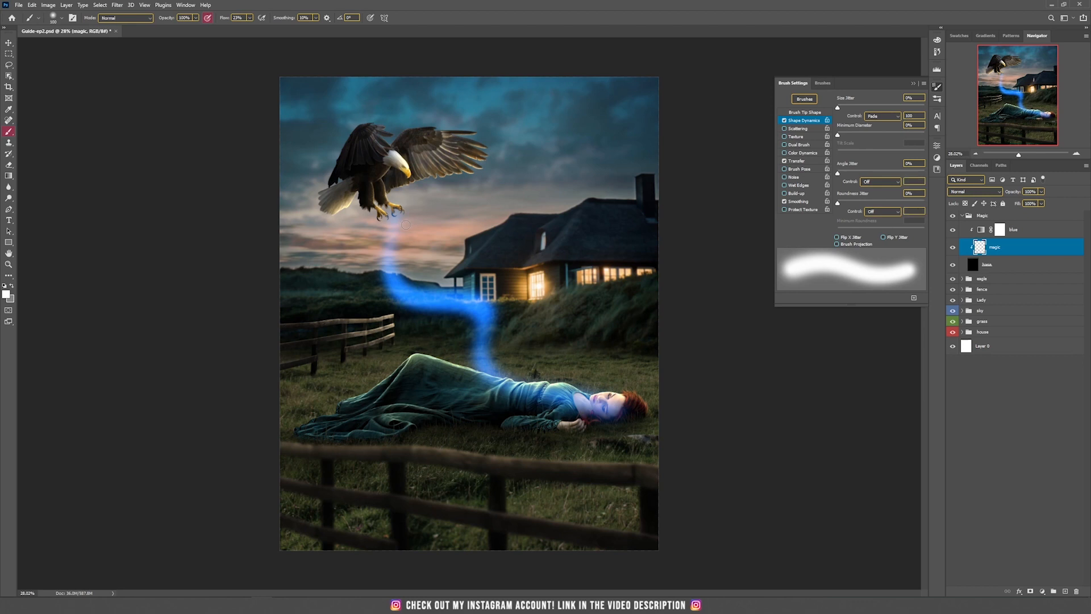
pyautogui.press(']')
pyautogui.moveTo(408, 300)
pyautogui.mouseDown()
pyautogui.moveTo(492, 323)
pyautogui.moveTo(493, 366)
pyautogui.moveTo(539, 392)
pyautogui.mouseUp()
pyautogui.hotkey('ctrl', 'z')
pyautogui.moveTo(486, 346)
pyautogui.mouseDown()
pyautogui.moveTo(555, 387)
pyautogui.moveTo(609, 386)
pyautogui.moveTo(612, 403)
pyautogui.moveTo(625, 378)
pyautogui.mouseUp()
# Brighten the trail's upper curve below the claws and its stretch along the woman's body with smaller brush strokes.
pyautogui.press('e')
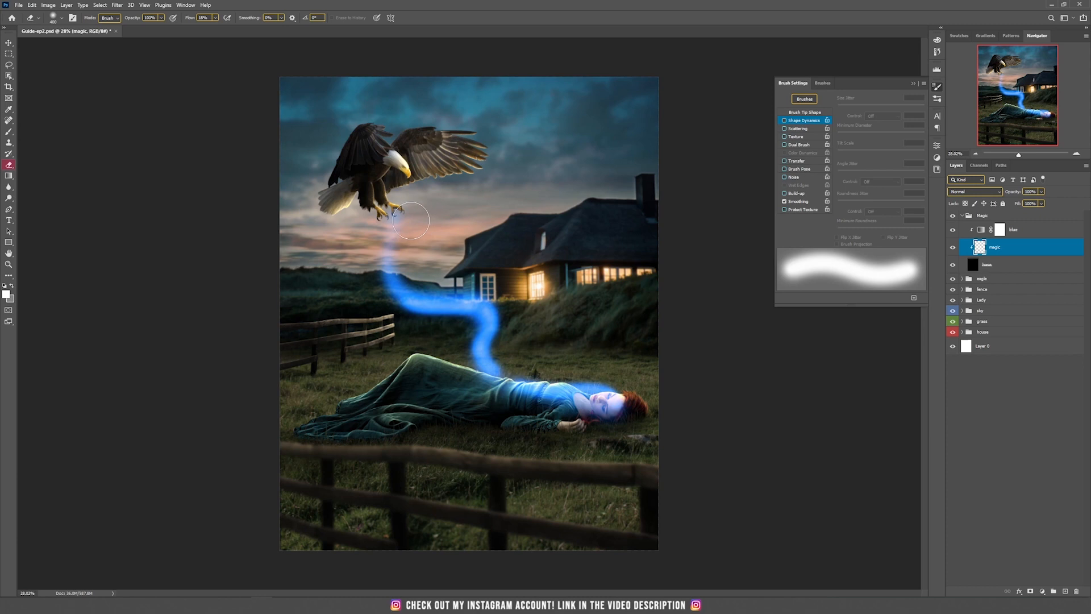
pyautogui.press('v')
pyautogui.press('b')
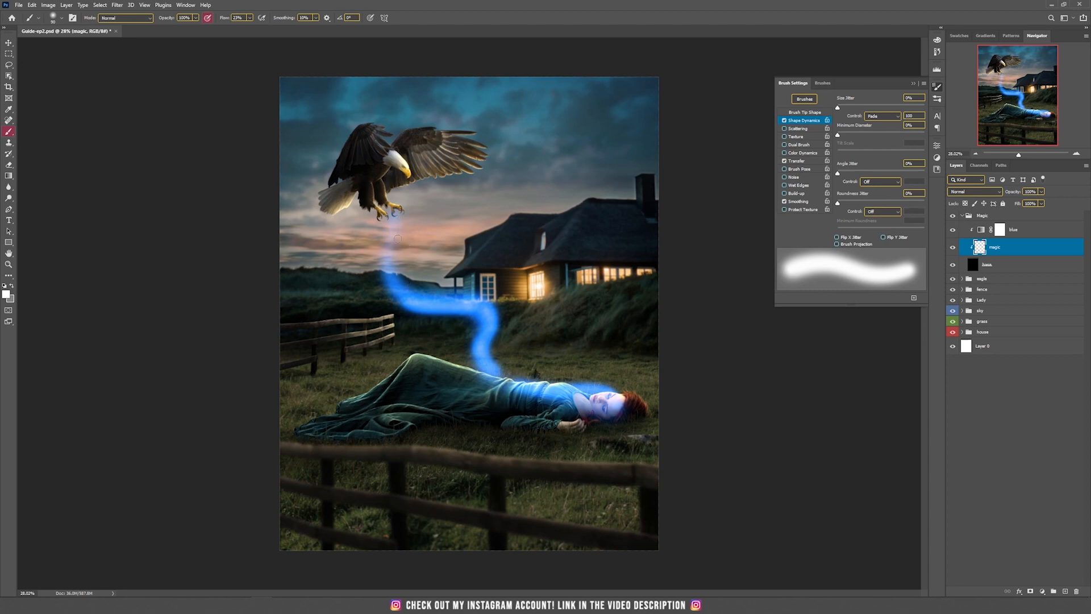
pyautogui.moveTo(395, 234)
pyautogui.mouseDown()
pyautogui.moveTo(390, 274)
pyautogui.moveTo(428, 312)
pyautogui.mouseUp()
pyautogui.hotkey('ctrl', 'z')
pyautogui.moveTo(393, 232); pyautogui.dragTo(415, 294)
pyautogui.moveTo(429, 299)
pyautogui.mouseDown()
pyautogui.moveTo(466, 300)
pyautogui.moveTo(495, 320)
pyautogui.moveTo(492, 348)
pyautogui.moveTo(511, 370)
pyautogui.moveTo(570, 375)
pyautogui.moveTo(538, 383)
pyautogui.moveTo(581, 383)
pyautogui.moveTo(633, 401)
pyautogui.moveTo(559, 374)
pyautogui.mouseUp()
pyautogui.hotkey('ctrl', 'z')
pyautogui.hotkey('ctrl', 'z')
pyautogui.moveTo(622, 398)
pyautogui.mouseDown()
pyautogui.moveTo(600, 387)
pyautogui.moveTo(509, 379)
pyautogui.mouseUp()
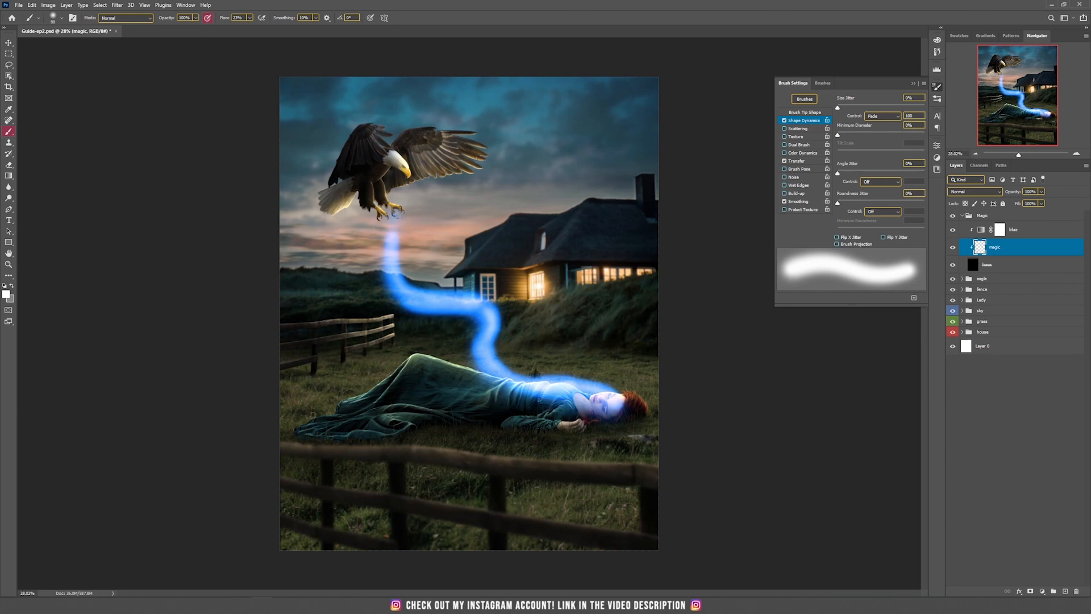
pyautogui.moveTo(396, 213); pyautogui.dragTo(420, 316)
pyautogui.hotkey('ctrl', 'z')
# Paint thin bright streaks inside the trail's upper curve and lower bend, fading the end of the upper streak with the Eraser.
pyautogui.press('[')
pyautogui.press('[')
pyautogui.scroll(4, 414, 289)
pyautogui.scroll(-1, 414, 289)
pyautogui.scroll(4, 461, 295)
pyautogui.press('[')
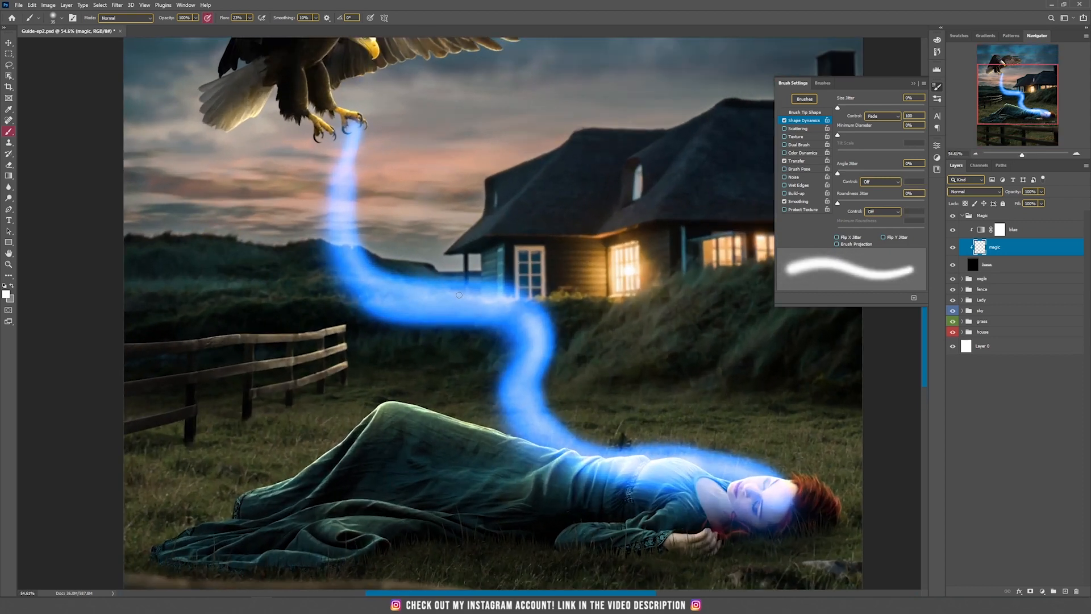
pyautogui.moveTo(538, 311); pyautogui.dragTo(540, 364)
pyautogui.moveTo(496, 294); pyautogui.dragTo(398, 284)
pyautogui.hotkey('ctrl', 'z')
pyautogui.moveTo(359, 129)
pyautogui.mouseDown()
pyautogui.moveTo(356, 281)
pyautogui.moveTo(369, 340)
pyautogui.mouseUp()
pyautogui.hotkey('ctrl', 'z')
pyautogui.moveTo(355, 230)
pyautogui.mouseDown()
pyautogui.moveTo(383, 283)
pyautogui.moveTo(449, 280)
pyautogui.mouseUp()
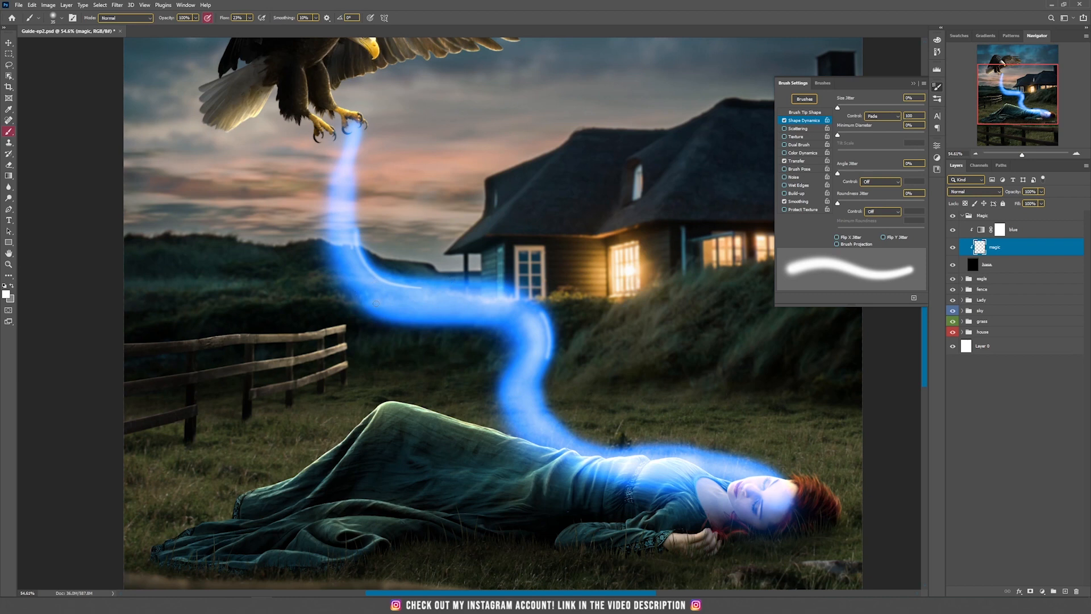
pyautogui.press('e')
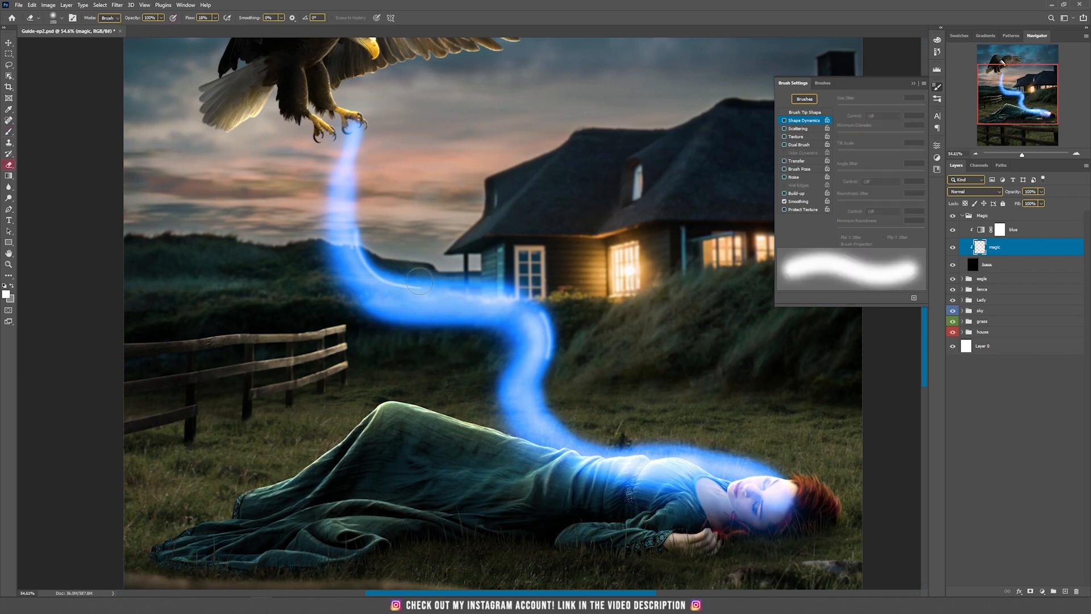
pyautogui.moveTo(420, 286)
pyautogui.mouseDown()
pyautogui.moveTo(364, 229)
pyautogui.moveTo(433, 257)
pyautogui.moveTo(405, 273)
pyautogui.moveTo(436, 269)
pyautogui.mouseUp()
# Lower the brush flow to 9% and add faint streaks along the trail's lower curve and its stretch above the woman's body.
pyautogui.press('b')
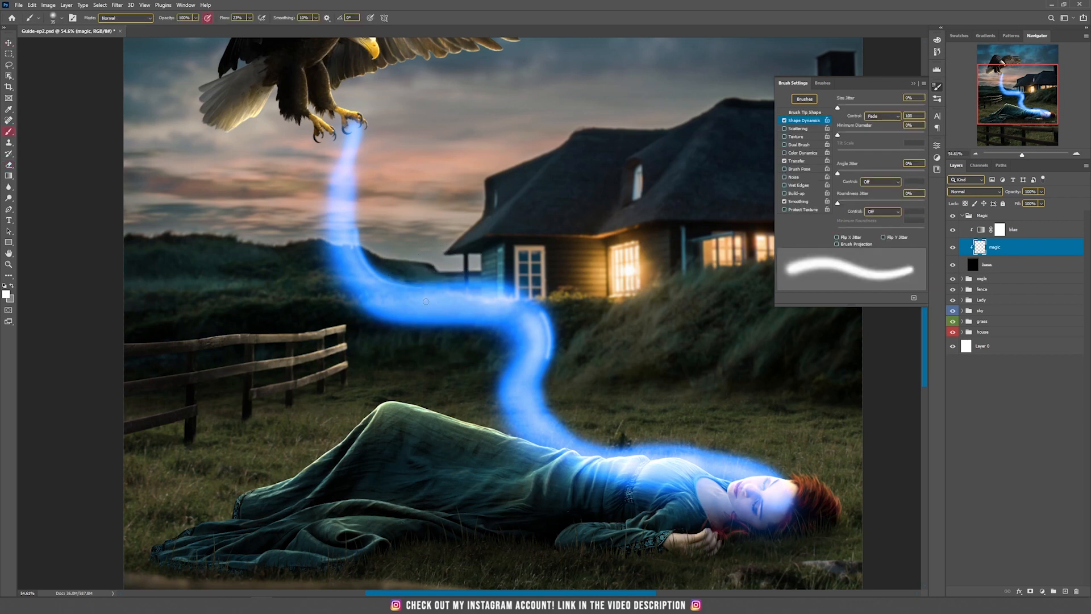
pyautogui.moveTo(401, 323); pyautogui.dragTo(496, 314)
pyautogui.hotkey('ctrl', 'z')
pyautogui.click(249, 18)
pyautogui.moveTo(249, 31); pyautogui.dragTo(243, 31)
pyautogui.moveTo(358, 307)
pyautogui.mouseDown()
pyautogui.moveTo(391, 324)
pyautogui.moveTo(539, 298)
pyautogui.mouseUp()
pyautogui.hotkey('ctrl', 'z')
pyautogui.moveTo(514, 353); pyautogui.dragTo(514, 421)
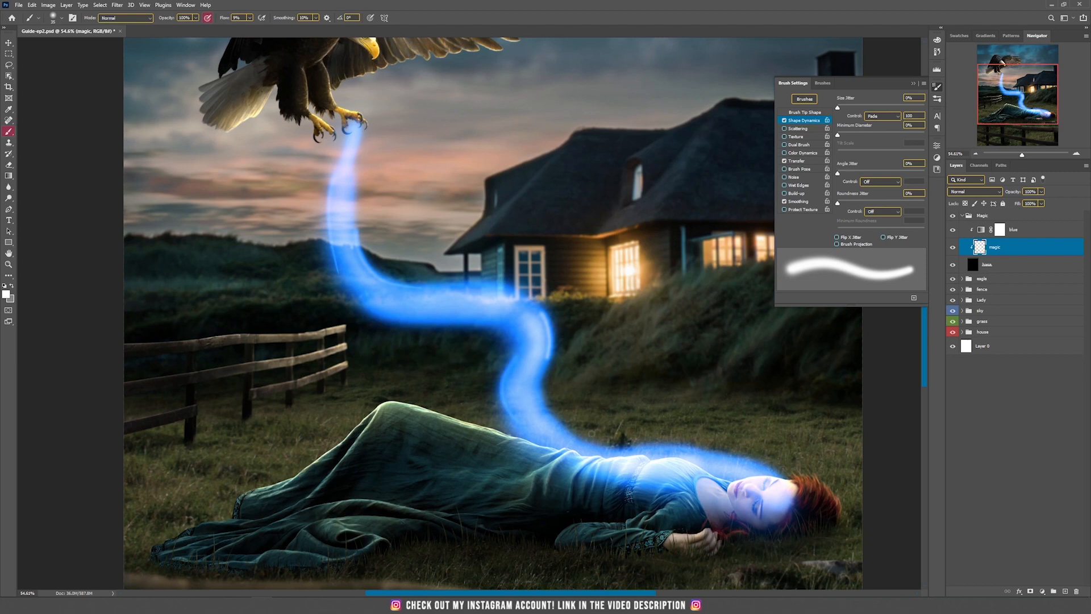
pyautogui.moveTo(611, 442); pyautogui.dragTo(710, 445)
pyautogui.hotkey('ctrl', 'z')
pyautogui.moveTo(607, 450); pyautogui.dragTo(704, 456)
# Trim and soften the outer edge of the trail's upper curve below the claws with the Eraser.
pyautogui.press('e')
pyautogui.moveTo(332, 230); pyautogui.dragTo(354, 322)
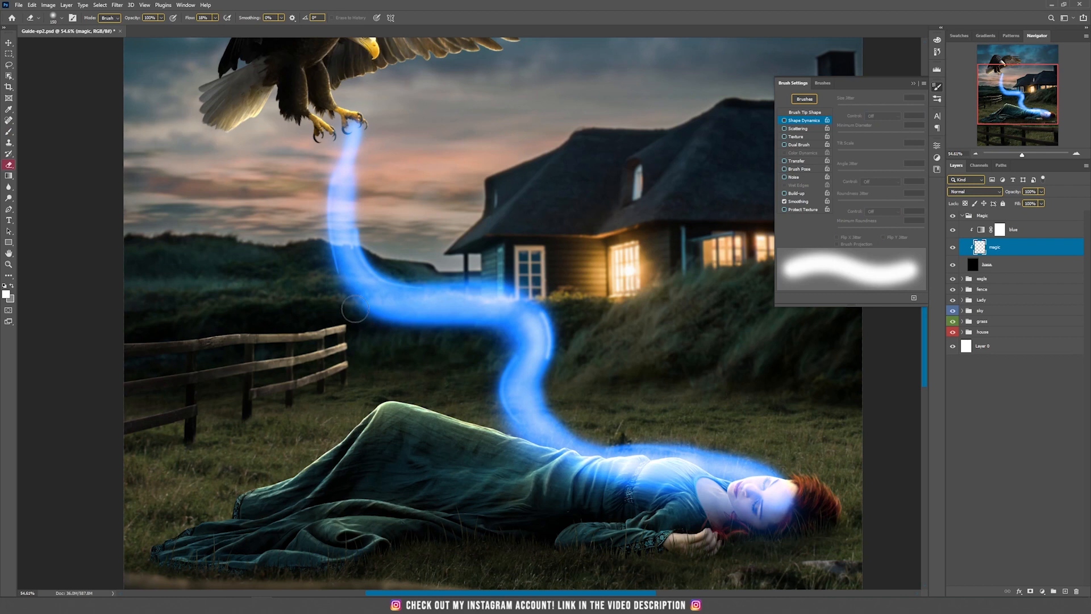
pyautogui.moveTo(333, 203); pyautogui.dragTo(369, 324)
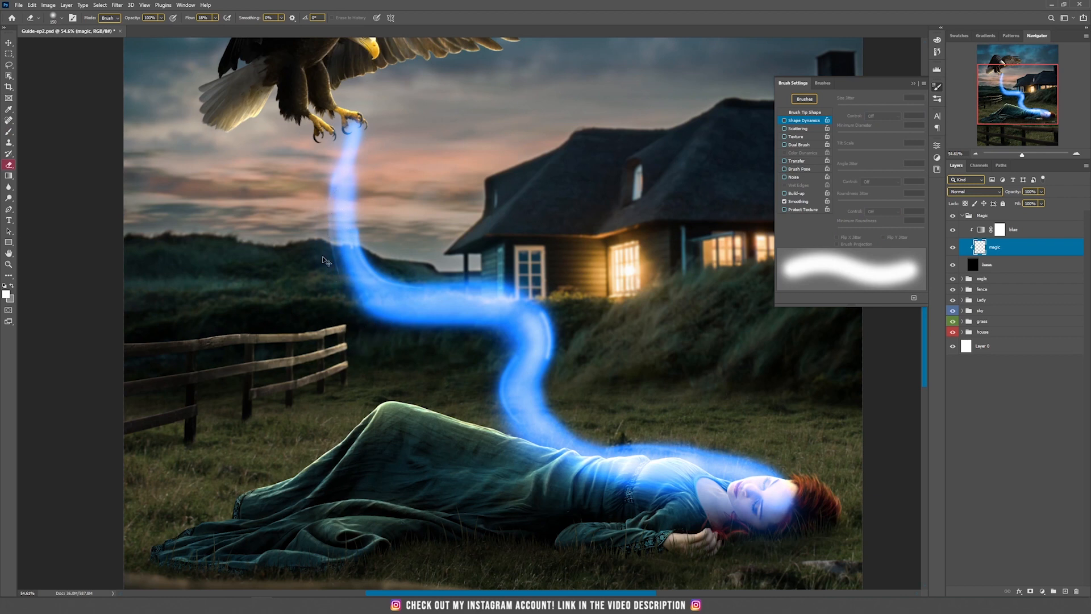
pyautogui.press('b')
pyautogui.press('b')
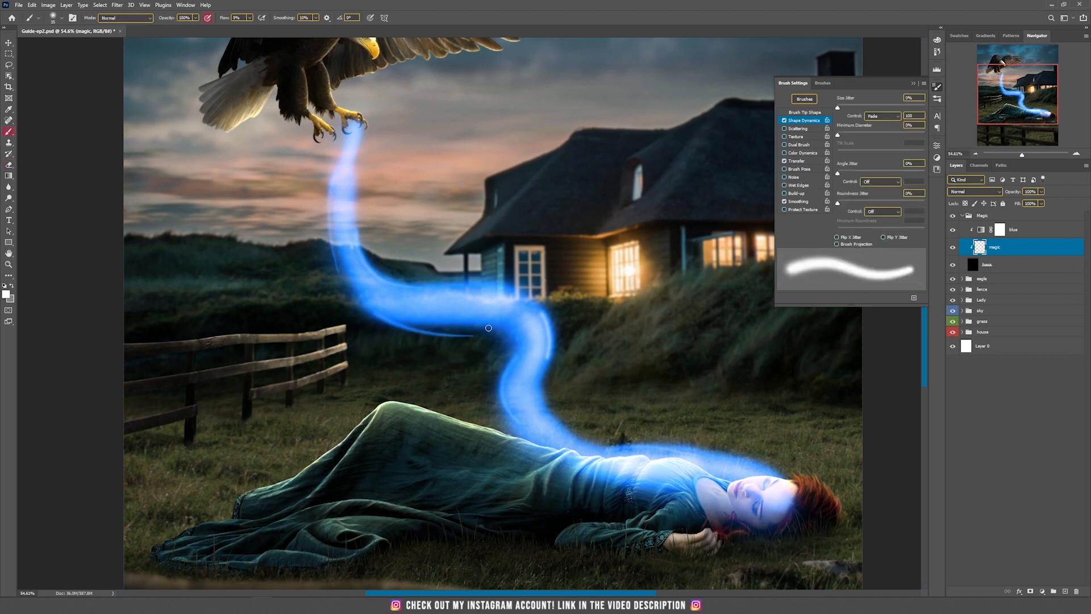
pyautogui.hotkey('ctrl', 'z')
pyautogui.press(']')
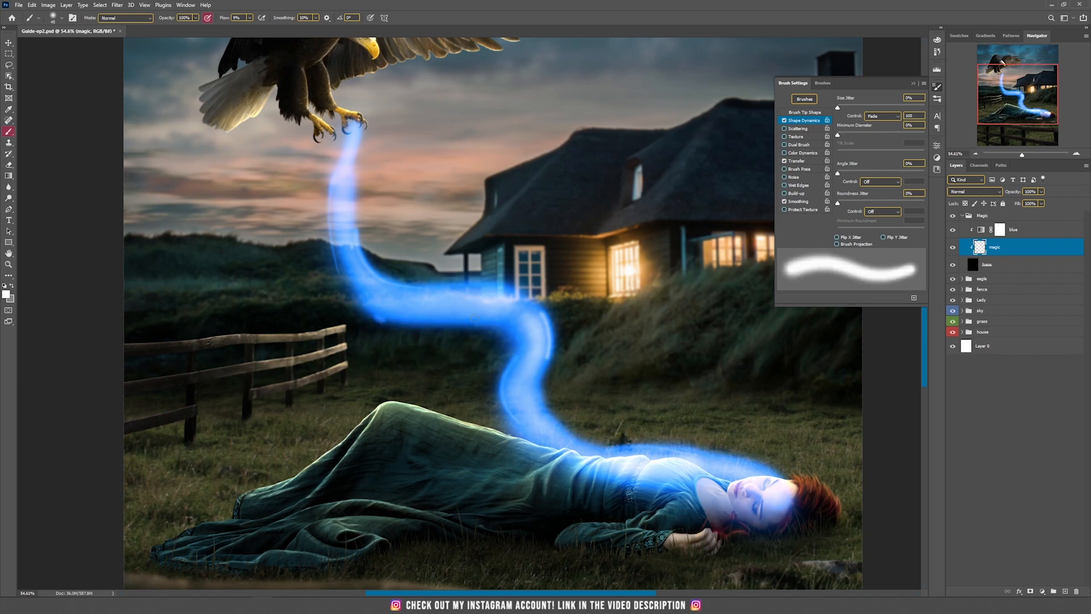
pyautogui.moveTo(377, 316); pyautogui.dragTo(489, 320)
pyautogui.hotkey('ctrl', 'z')
# Paint faint strokes along the underside of the trail's middle stretch and a thinner one into the bend below it.
pyautogui.moveTo(411, 326); pyautogui.dragTo(514, 326)
pyautogui.press('[')
pyautogui.press('[')
pyautogui.press('[')
pyautogui.moveTo(470, 321); pyautogui.dragTo(512, 363)
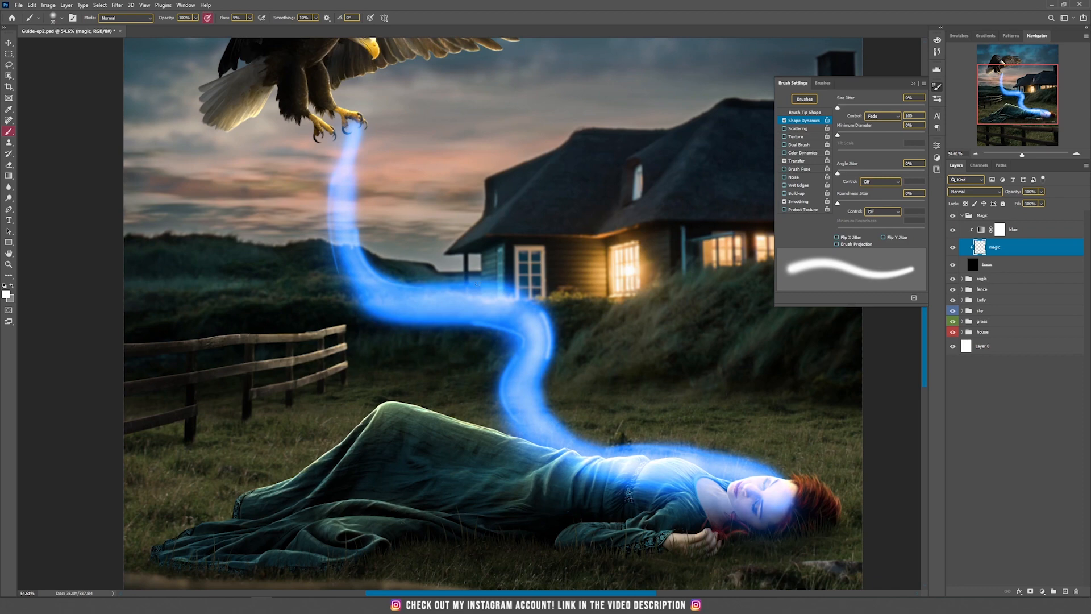
pyautogui.press('e')
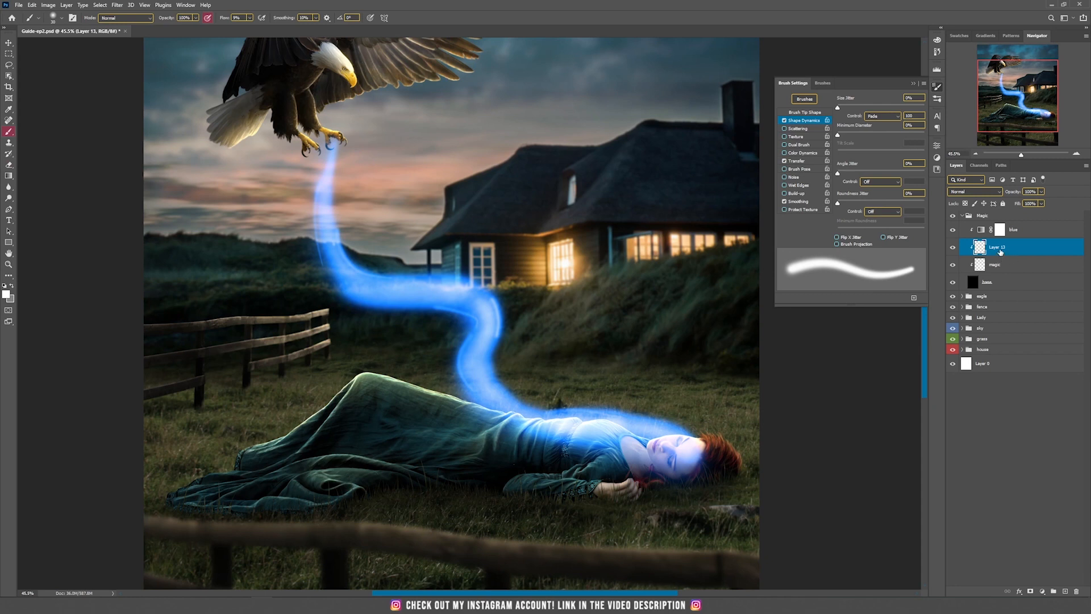
# Rename the new clipped layer above magic as magic 2.
pyautogui.doubleClick(1000, 250)
pyautogui.write('magic 2')
pyautogui.press('Return')
# Enlarge the brush and paint a second broad trail from the dress hem, curving past the cottage window up to the eagle's claws.
pyautogui.press(']')
pyautogui.press(']')
pyautogui.press(']')
pyautogui.press(']')
pyautogui.press(']')
pyautogui.press(']')
pyautogui.press(']')
pyautogui.press(']')
pyautogui.press(']')
pyautogui.press(']')
pyautogui.press(']')
pyautogui.press(']')
pyautogui.press(']')
pyautogui.press(']')
pyautogui.press(']')
pyautogui.press(']')
pyautogui.press(']')
pyautogui.press(']')
pyautogui.press(']')
pyautogui.press('[')
pyautogui.press('[')
pyautogui.moveTo(258, 487)
pyautogui.mouseDown()
pyautogui.moveTo(232, 471)
pyautogui.moveTo(230, 417)
pyautogui.moveTo(268, 386)
pyautogui.moveTo(397, 353)
pyautogui.moveTo(483, 273)
pyautogui.moveTo(387, 219)
pyautogui.moveTo(321, 208)
pyautogui.moveTo(293, 142)
pyautogui.moveTo(349, 227)
pyautogui.mouseUp()
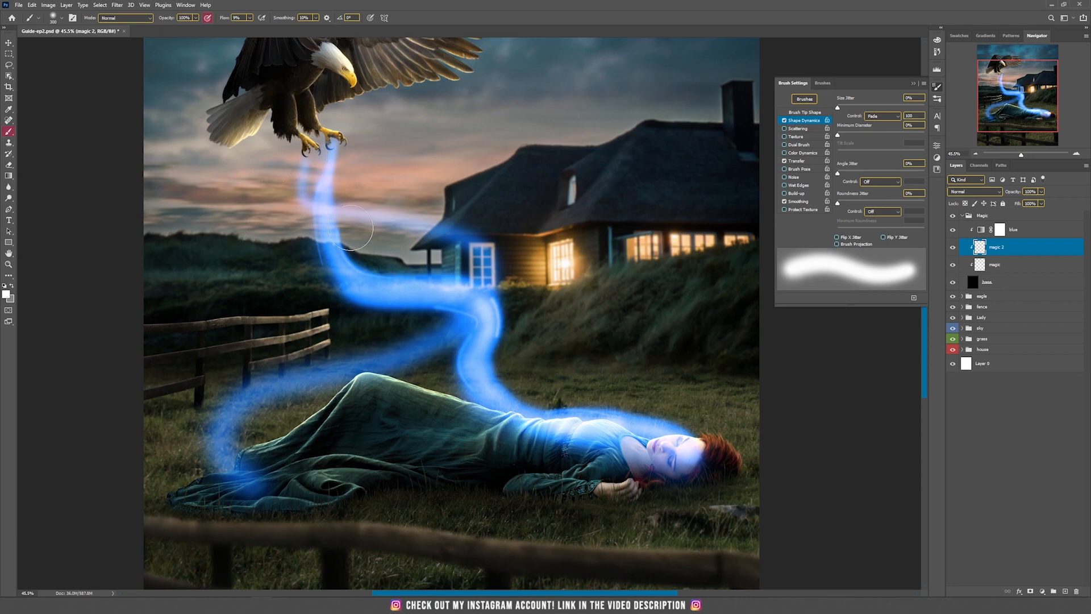
# Brighten the second trail's lower loop around the dress hem and its stretch above the legs with a smaller brush.
pyautogui.press('[')
pyautogui.press('[')
pyautogui.press('[')
pyautogui.press('[')
pyautogui.press('[')
pyautogui.moveTo(264, 384); pyautogui.dragTo(242, 472)
pyautogui.moveTo(251, 401)
pyautogui.mouseDown()
pyautogui.moveTo(227, 469)
pyautogui.moveTo(237, 482)
pyautogui.mouseUp()
pyautogui.moveTo(257, 398)
pyautogui.mouseDown()
pyautogui.moveTo(407, 375)
pyautogui.moveTo(415, 351)
pyautogui.mouseUp()
# Reduce the brush further and add narrower strokes along the second trail's upper stretch, cottage curve and lower loop.
pyautogui.press('[')
pyautogui.press('[')
pyautogui.press('[')
pyautogui.moveTo(307, 153)
pyautogui.mouseDown()
pyautogui.moveTo(347, 224)
pyautogui.moveTo(318, 170)
pyautogui.moveTo(306, 179)
pyautogui.moveTo(415, 209)
pyautogui.moveTo(333, 203)
pyautogui.moveTo(489, 224)
pyautogui.mouseUp()
pyautogui.moveTo(392, 215)
pyautogui.mouseDown()
pyautogui.moveTo(491, 244)
pyautogui.moveTo(503, 273)
pyautogui.moveTo(432, 355)
pyautogui.moveTo(354, 365)
pyautogui.mouseUp()
pyautogui.moveTo(434, 350)
pyautogui.mouseDown()
pyautogui.moveTo(233, 388)
pyautogui.moveTo(183, 453)
pyautogui.moveTo(232, 489)
pyautogui.mouseUp()
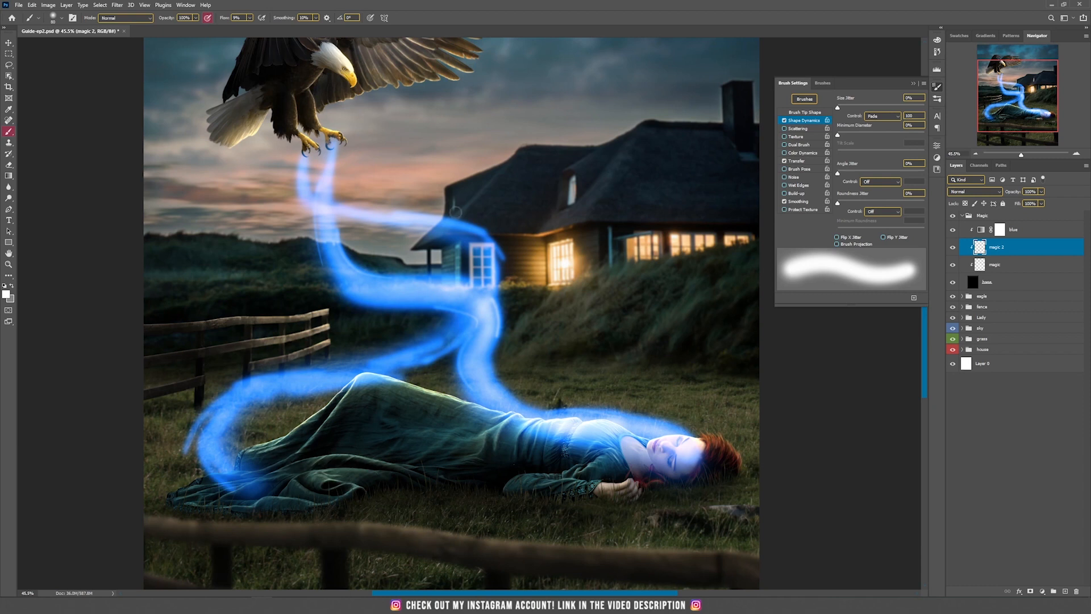
# Paint a thin streak around the second trail's curve in front of the cottage window with a smaller brush.
pyautogui.press('[')
pyautogui.press('[')
pyautogui.press('[')
pyautogui.press('[')
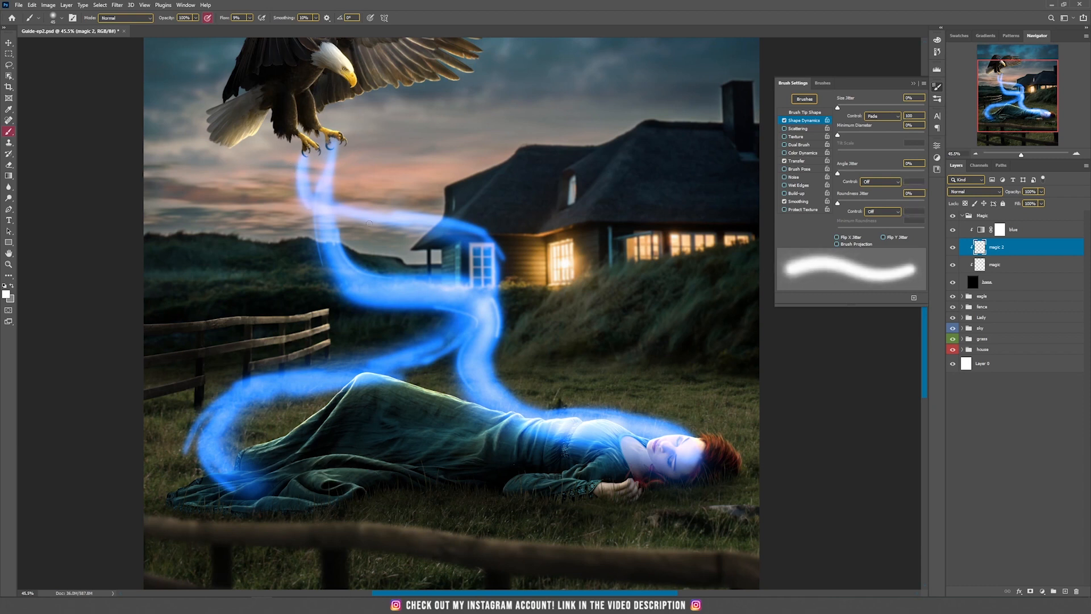
pyautogui.moveTo(451, 225)
pyautogui.mouseDown()
pyautogui.moveTo(500, 257)
pyautogui.moveTo(503, 290)
pyautogui.moveTo(433, 357)
pyautogui.moveTo(380, 370)
pyautogui.mouseUp()
pyautogui.click(250, 17)
pyautogui.moveTo(255, 27); pyautogui.dragTo(287, 27)
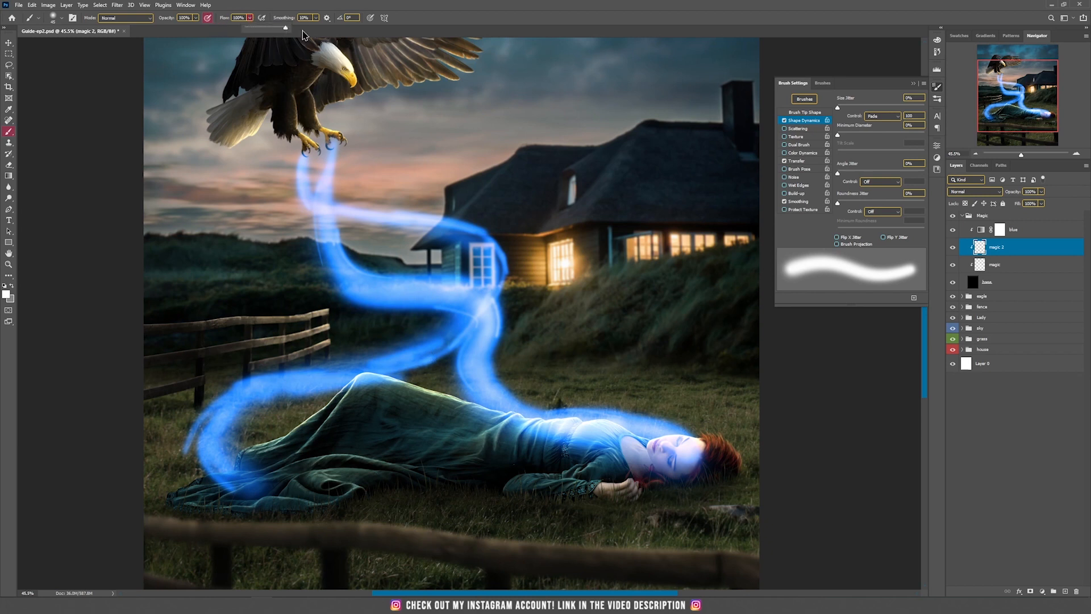
pyautogui.press('[')
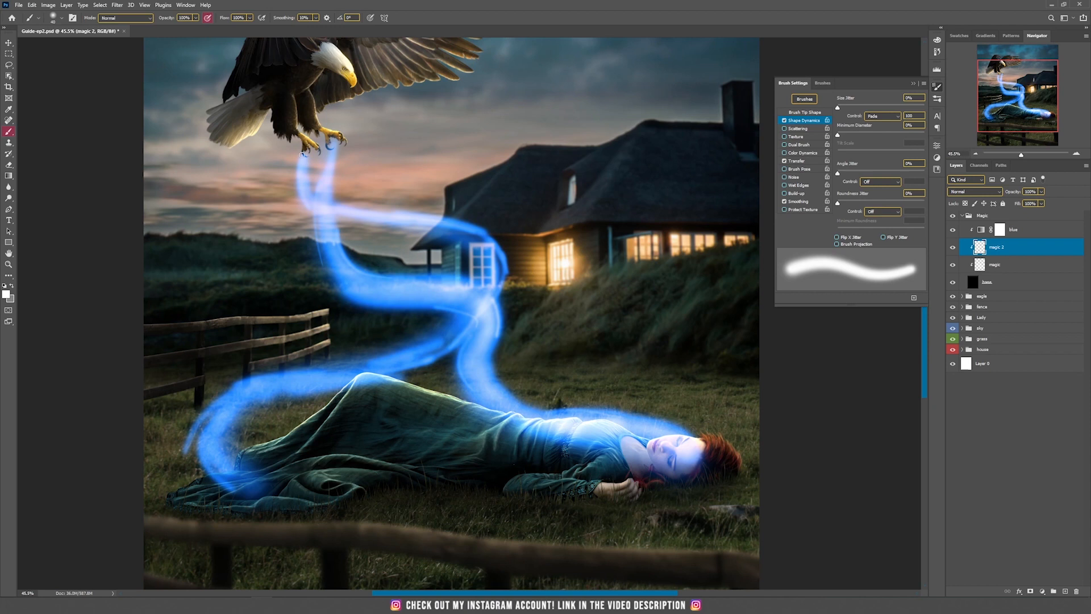
pyautogui.press('[')
pyautogui.press('[')
pyautogui.press('[')
pyautogui.press('[')
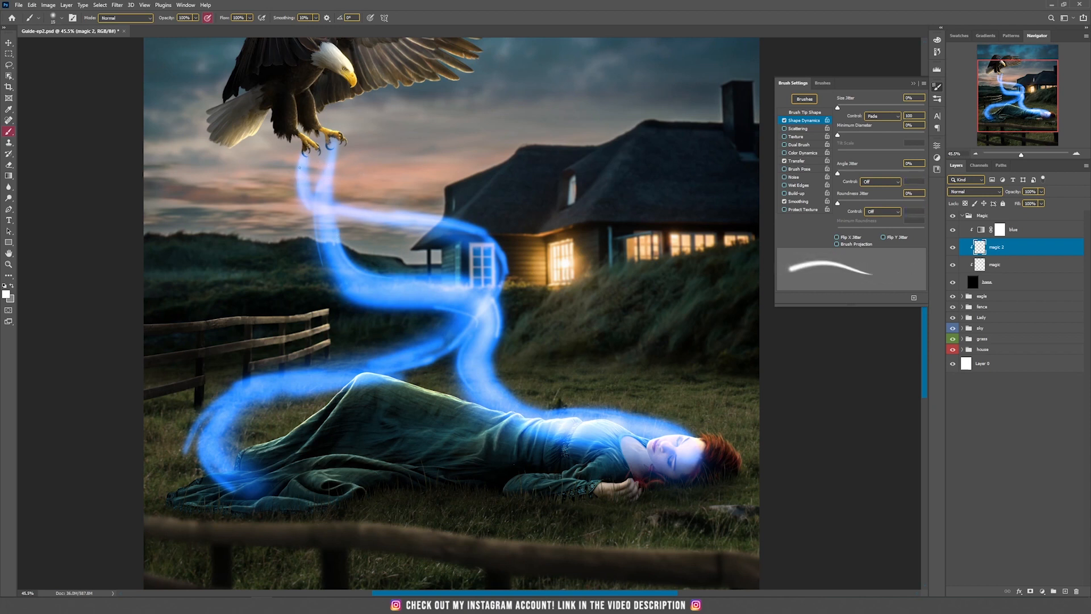
pyautogui.moveTo(304, 193); pyautogui.dragTo(330, 215)
pyautogui.hotkey('ctrl', 'z')
pyautogui.moveTo(242, 389); pyautogui.dragTo(218, 413)
pyautogui.hotkey('ctrl', 'z')
# Lower the brush flow to 10%, enlarge the tip and add streaks along the second trail's lower loop and stretch above the legs.
pyautogui.moveTo(249, 17); pyautogui.dragTo(215, 29)
pyautogui.press(']')
pyautogui.press(']')
pyautogui.press(']')
pyautogui.press(']')
pyautogui.press(']')
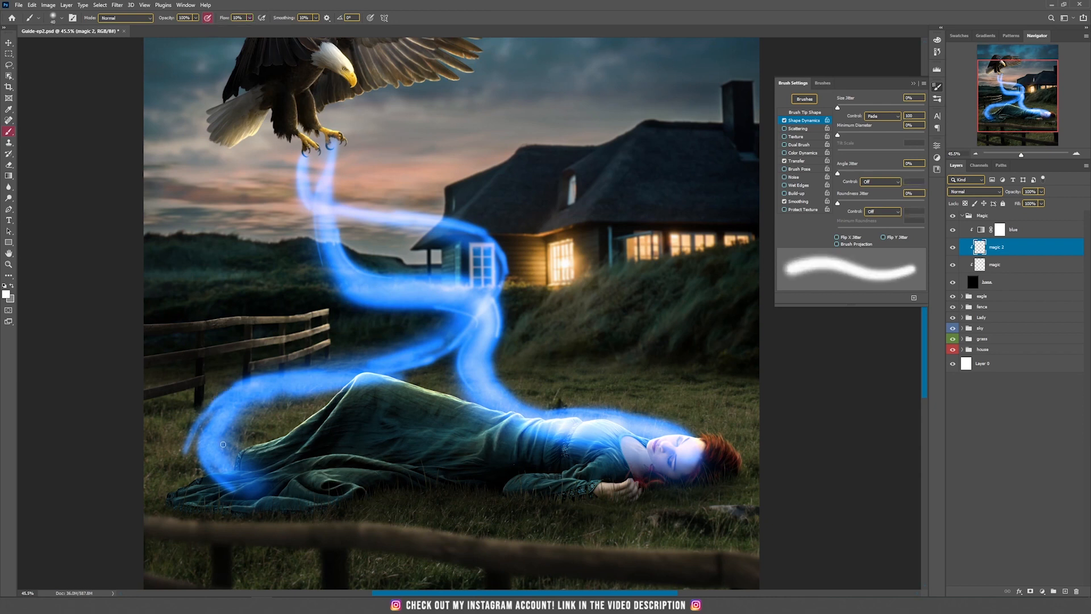
pyautogui.hotkey('ctrl', 'z')
pyautogui.moveTo(247, 384); pyautogui.dragTo(221, 491)
pyautogui.moveTo(199, 442); pyautogui.dragTo(231, 487)
pyautogui.moveTo(277, 400); pyautogui.dragTo(386, 389)
pyautogui.moveTo(311, 396)
pyautogui.mouseDown()
pyautogui.moveTo(432, 371)
pyautogui.moveTo(486, 321)
pyautogui.mouseUp()
# Set the Eraser flow to 9% and soften the second trail's upper stretch between the claws and the cottage.
pyautogui.press('w')
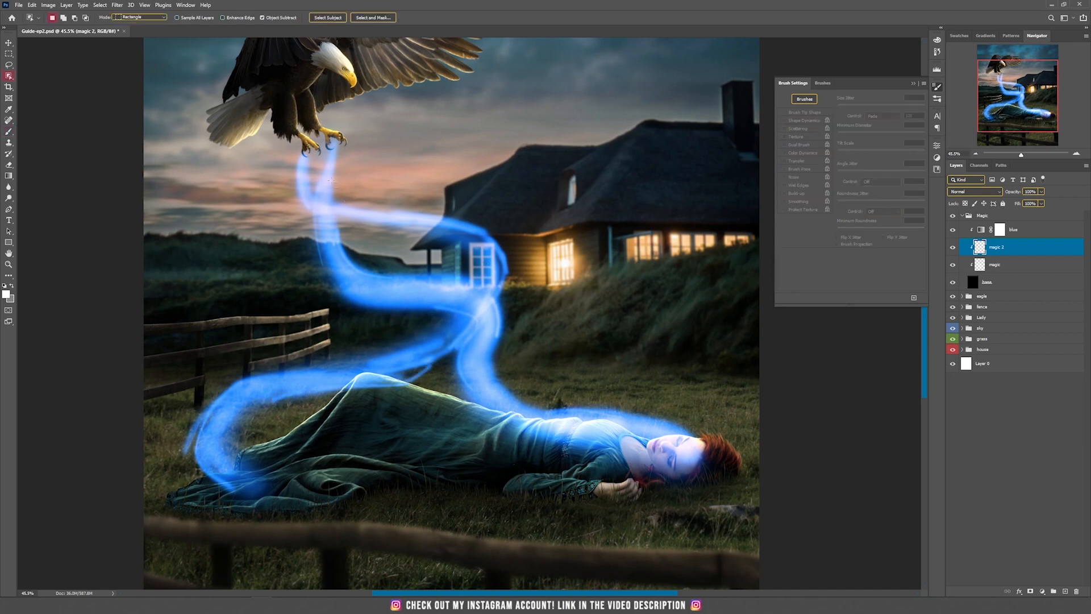
pyautogui.click(7, 164)
pyautogui.moveTo(295, 160)
pyautogui.mouseDown()
pyautogui.moveTo(307, 199)
pyautogui.moveTo(417, 212)
pyautogui.mouseUp()
pyautogui.hotkey('ctrl', 'z')
pyautogui.click(214, 18)
pyautogui.moveTo(218, 28); pyautogui.dragTo(180, 30)
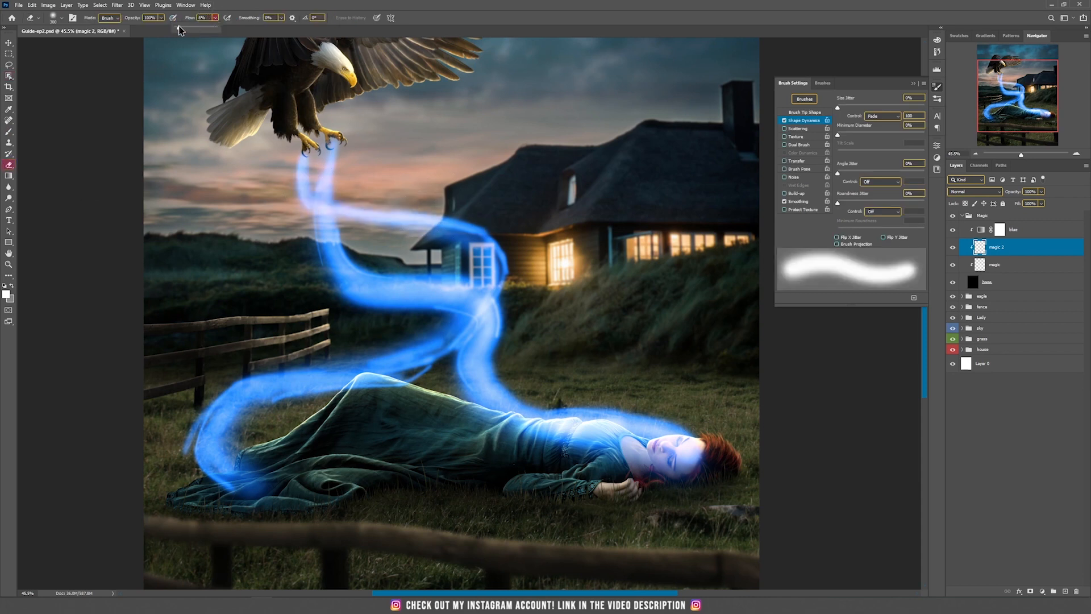
pyautogui.click(231, 4)
pyautogui.moveTo(284, 176)
pyautogui.mouseDown()
pyautogui.moveTo(295, 196)
pyautogui.moveTo(478, 226)
pyautogui.mouseUp()
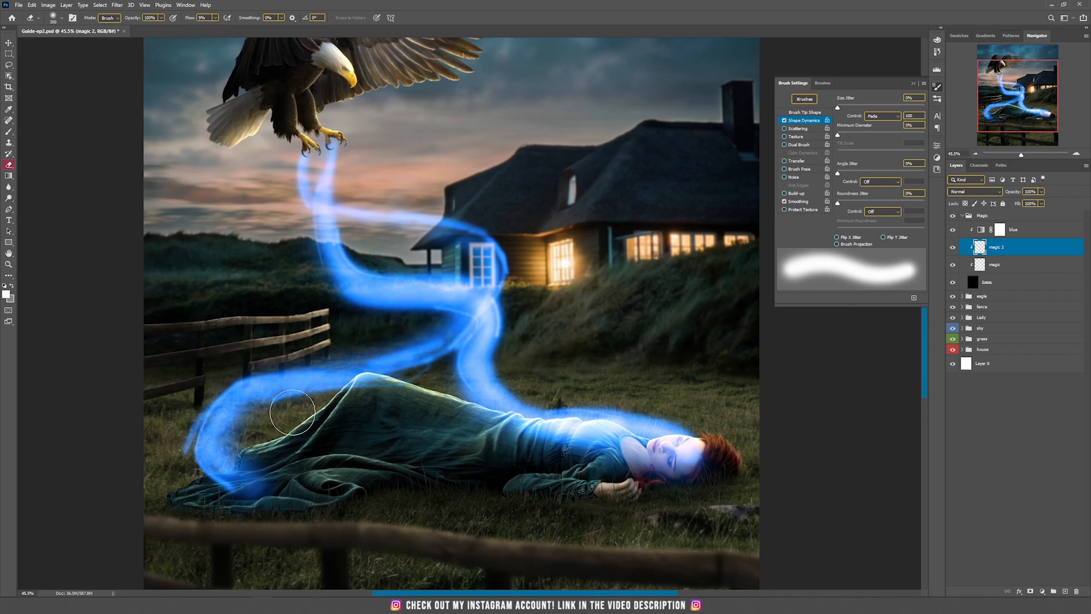
pyautogui.press('b')
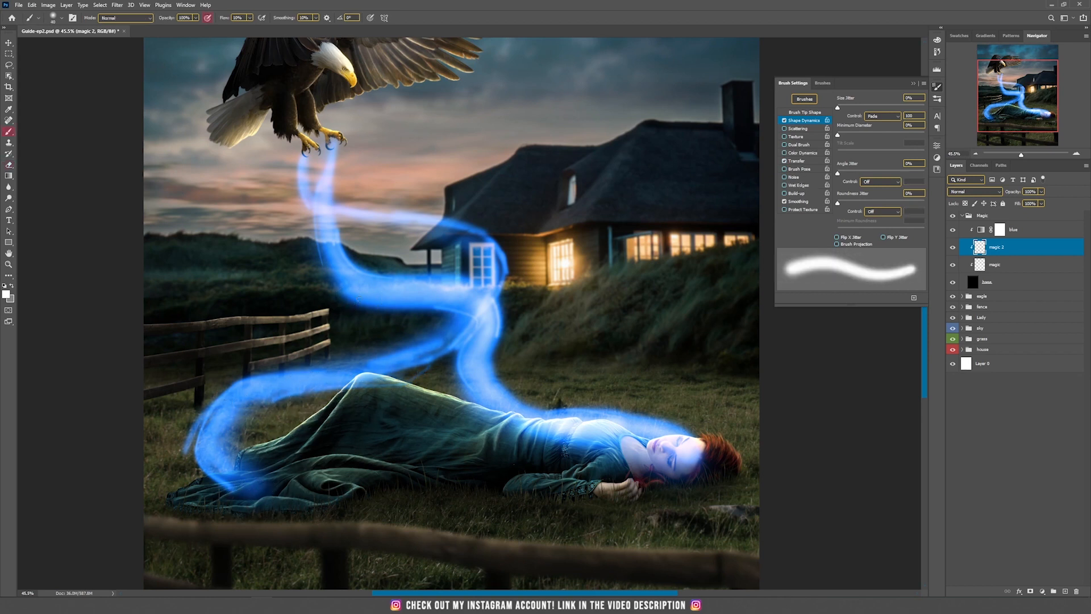
pyautogui.press(']')
pyautogui.press(']')
pyautogui.press(']')
pyautogui.press(']')
pyautogui.press(']')
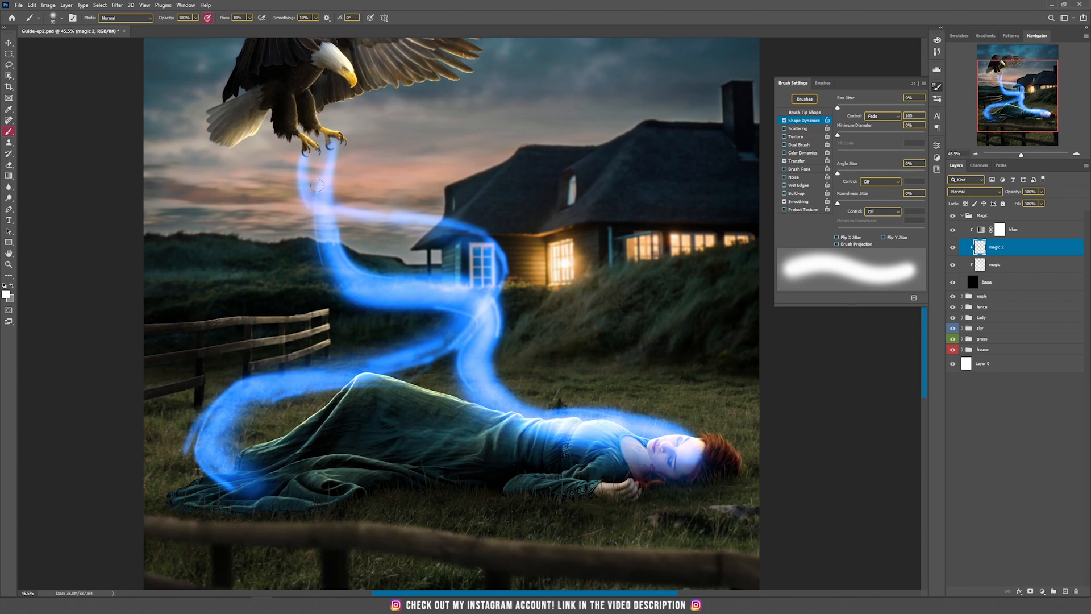
pyautogui.press(']')
pyautogui.moveTo(307, 150); pyautogui.dragTo(314, 237)
pyautogui.hotkey('ctrl', 'z')
pyautogui.press('[')
pyautogui.press('[')
pyautogui.press('[')
pyautogui.press('[')
pyautogui.press('[')
pyautogui.press('[')
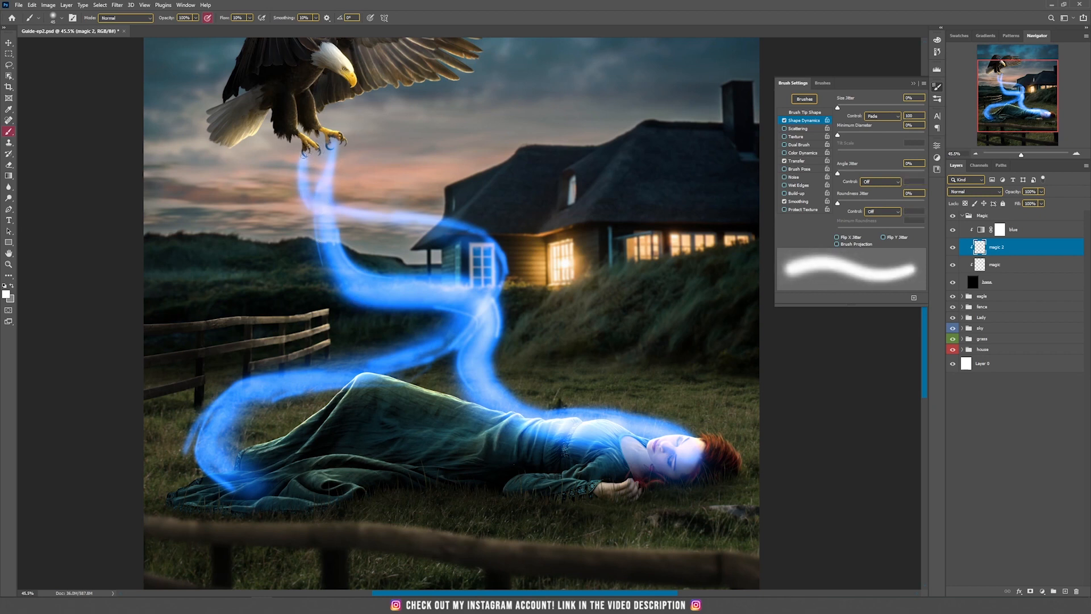
# Soften the outer edge of the second trail's lower loop beside the dress hem with a larger Eraser.
pyautogui.scroll(-3, 496, 335)
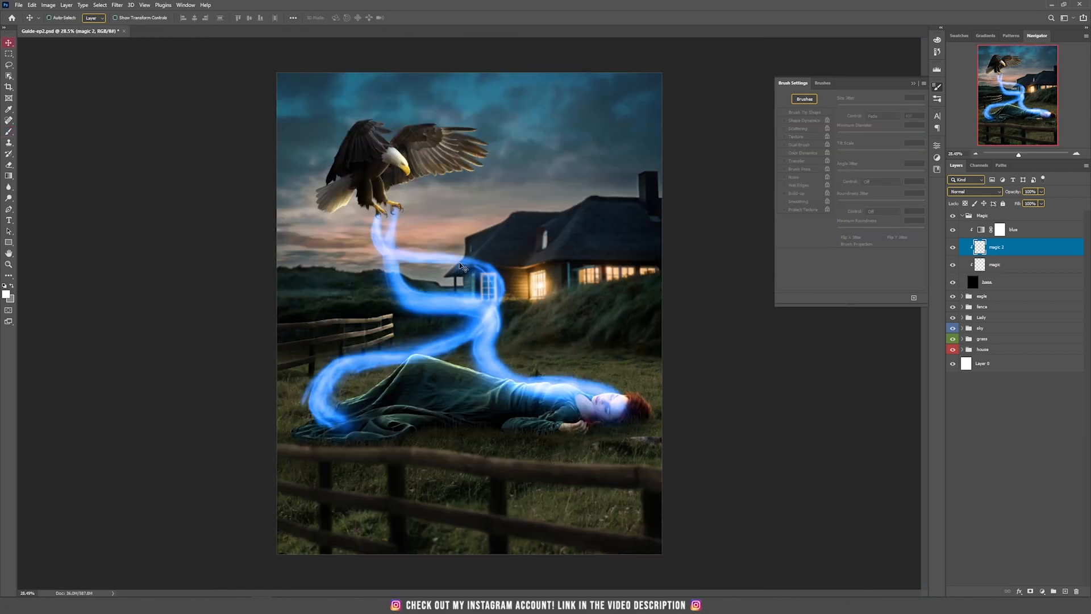
pyautogui.press('e')
pyautogui.press(']')
pyautogui.press(']')
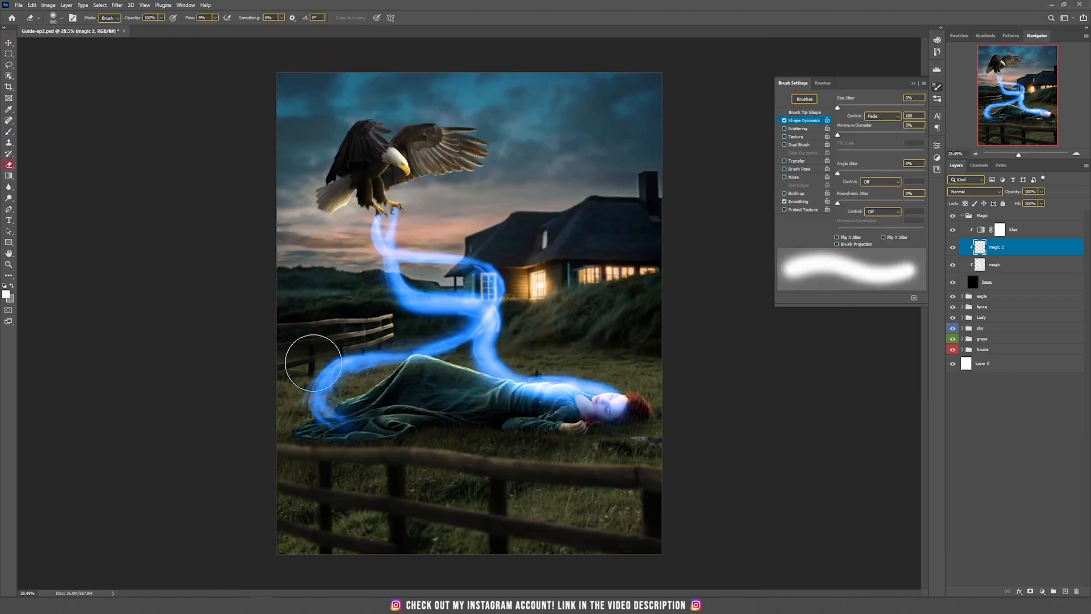
# Delete the magic and magic 2 layers together.
pyautogui.press('v')
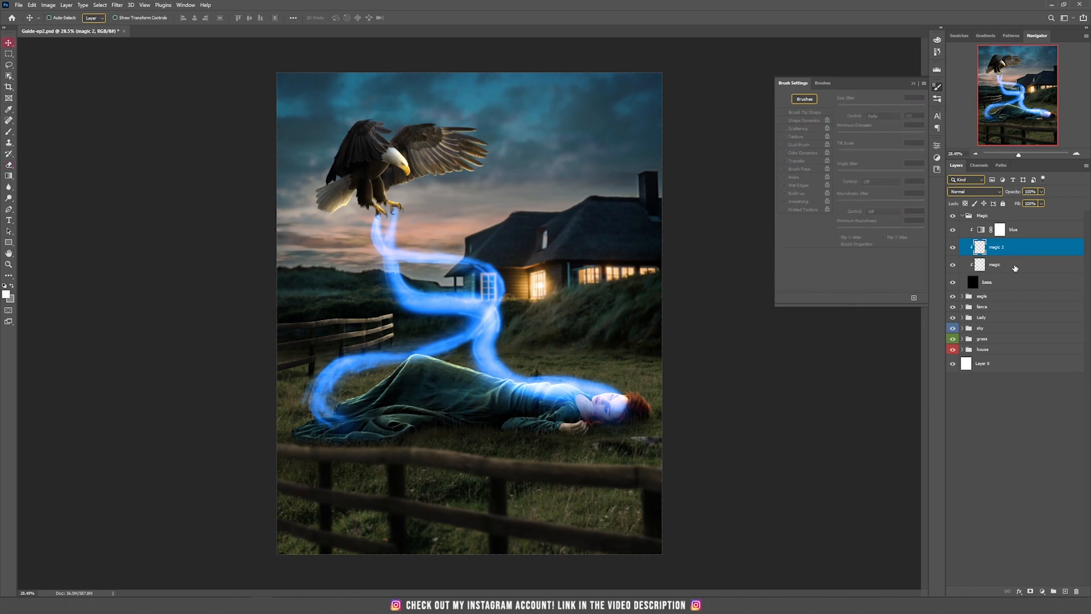
pyautogui.keyDown('shift'); pyautogui.click(1016, 267); pyautogui.keyUp('shift')
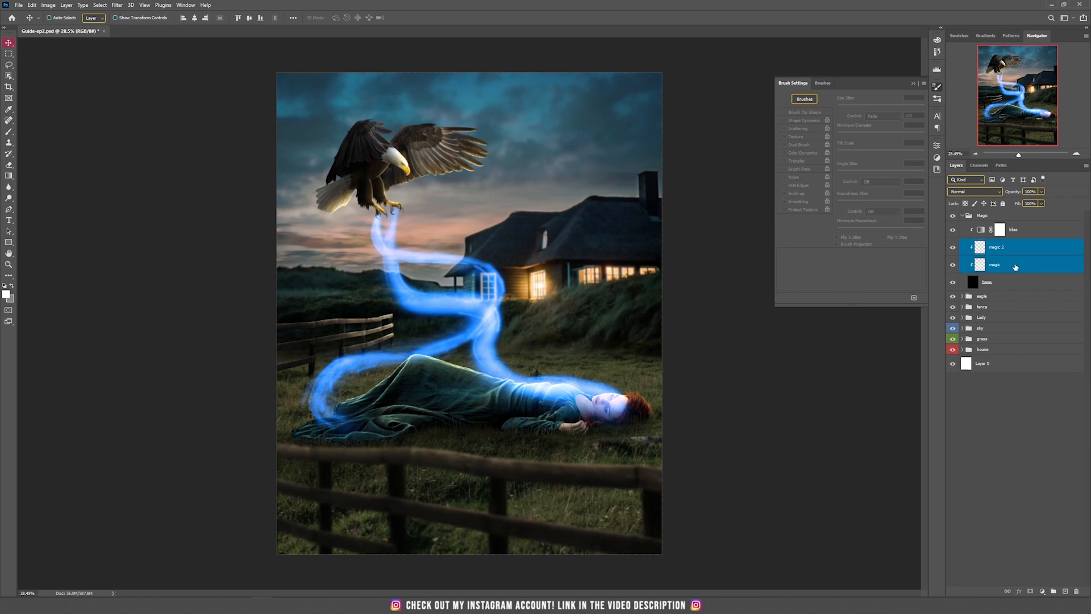
pyautogui.press('Delete')
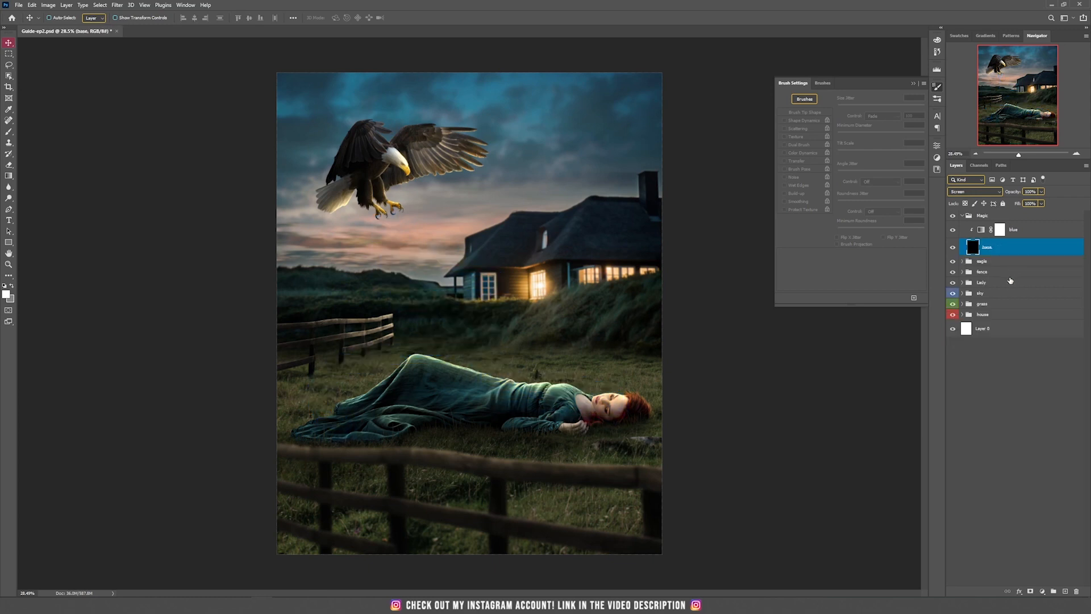
# Add a new layer between the base layer and the blue gradient map and name it magic.
pyautogui.click(1064, 591)
pyautogui.doubleClick(996, 248)
pyautogui.write('magic')
pyautogui.press('Return')
# Enlarge the brush tip and turn off Shape Dynamics in the brush settings.
pyautogui.press('b')
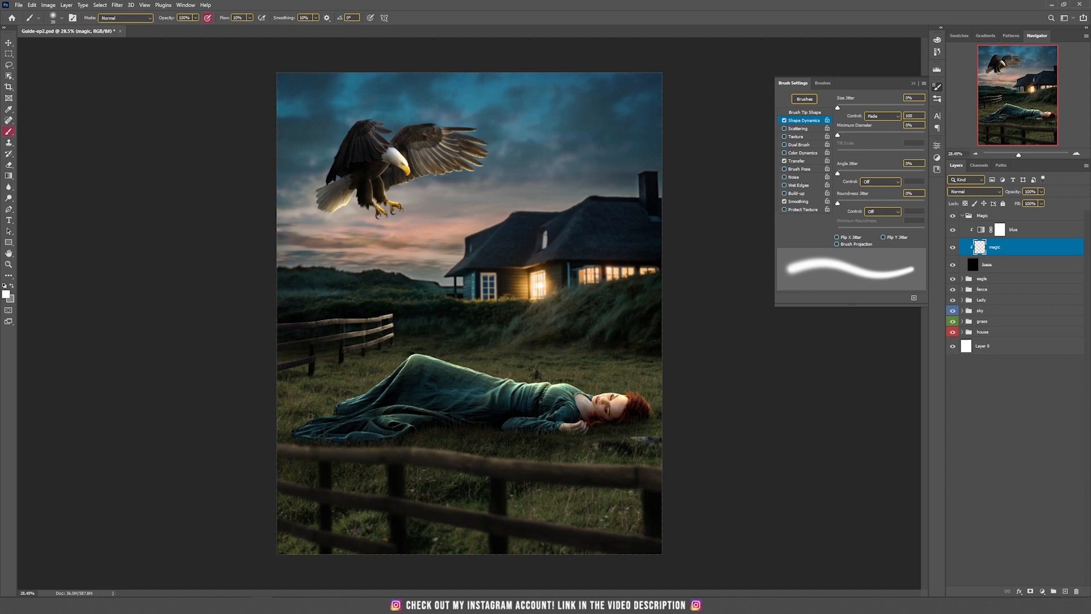
pyautogui.moveTo(417, 237); pyautogui.dragTo(426, 232)
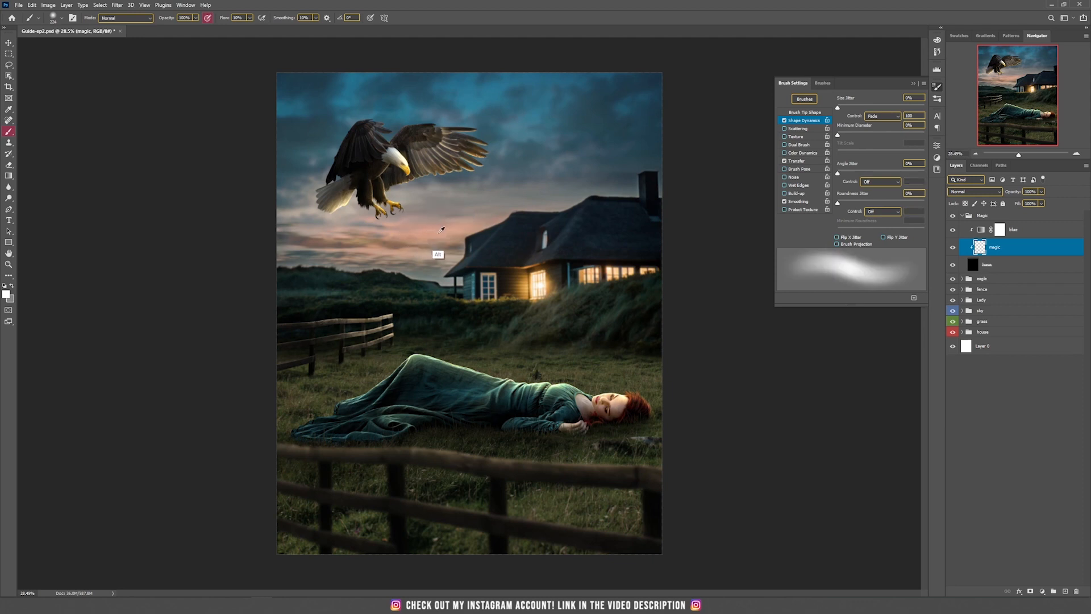
pyautogui.click(73, 17)
pyautogui.click(73, 18)
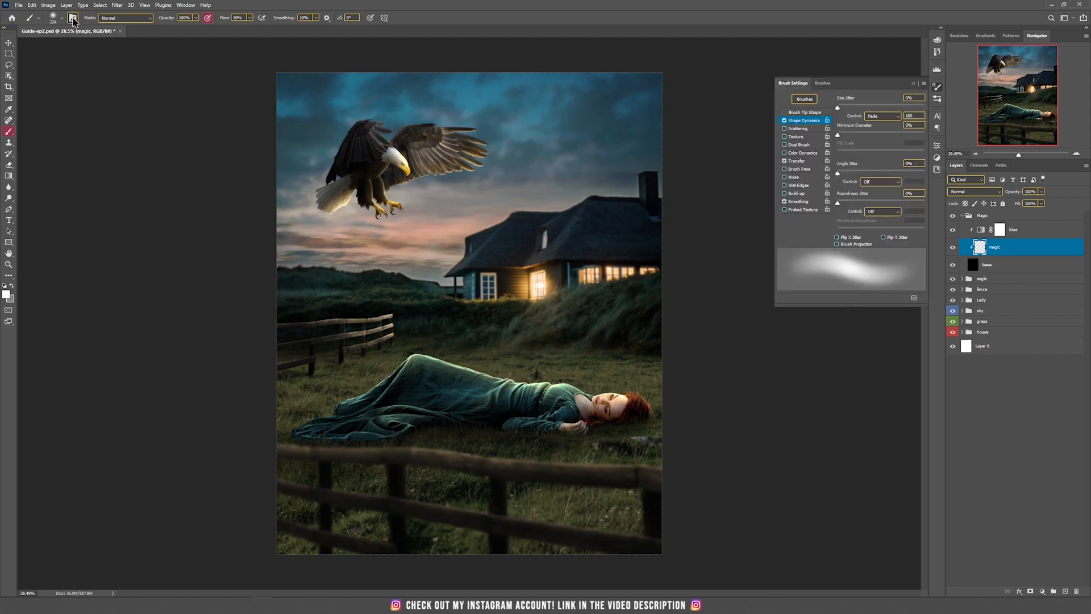
pyautogui.click(882, 116)
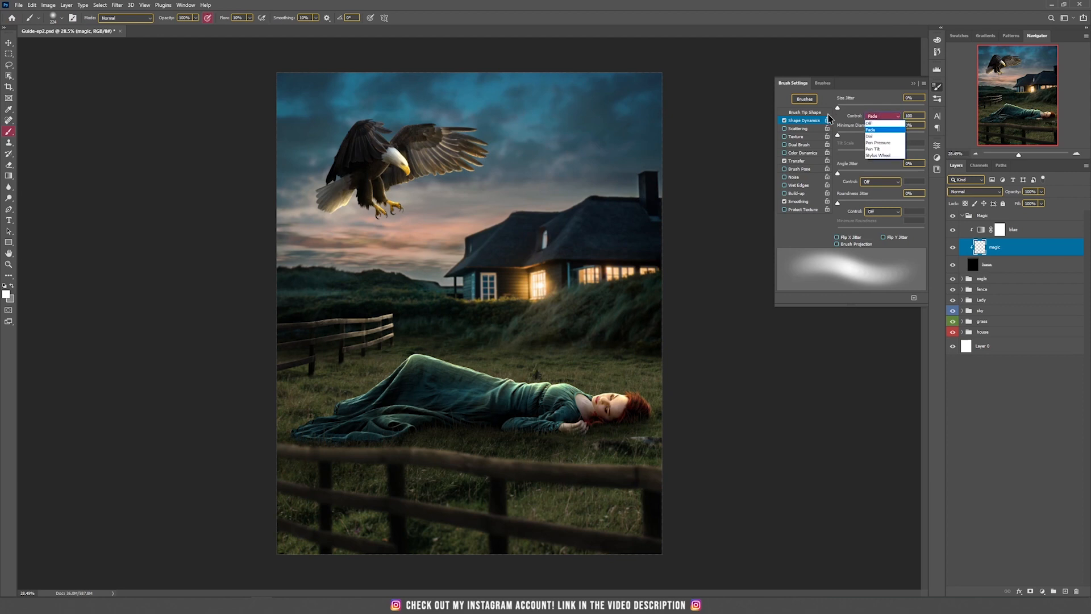
pyautogui.click(785, 124)
pyautogui.click(784, 120)
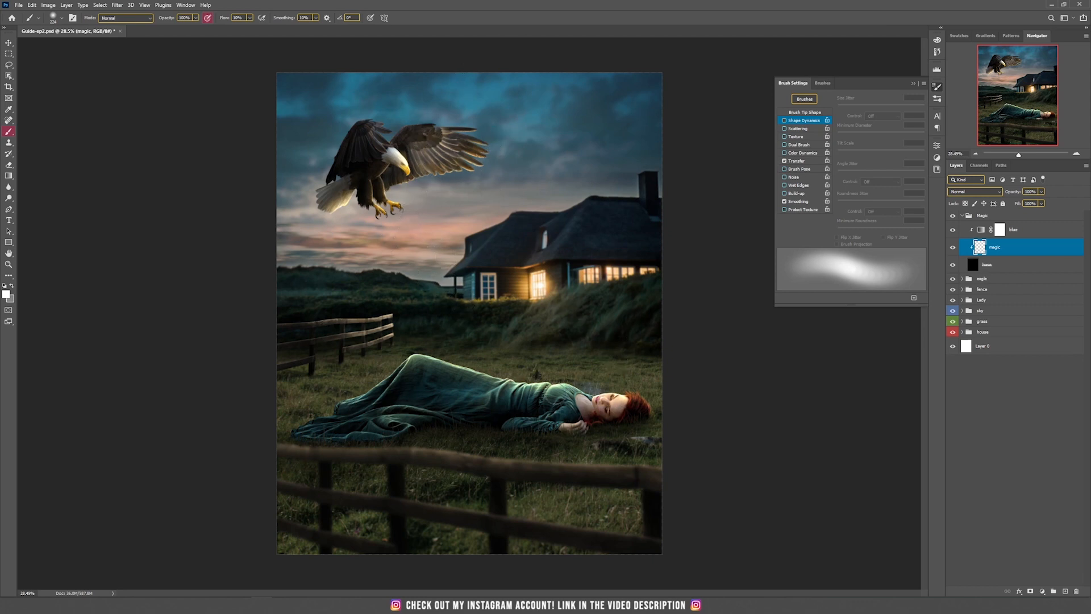
pyautogui.moveTo(594, 395); pyautogui.dragTo(548, 392)
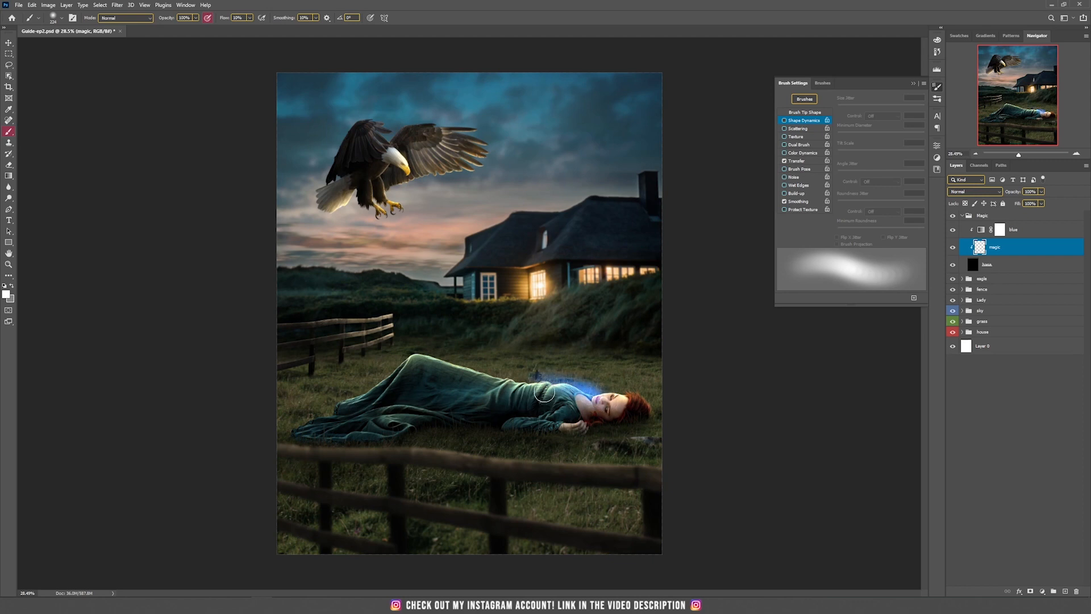
pyautogui.hotkey('ctrl', 'z')
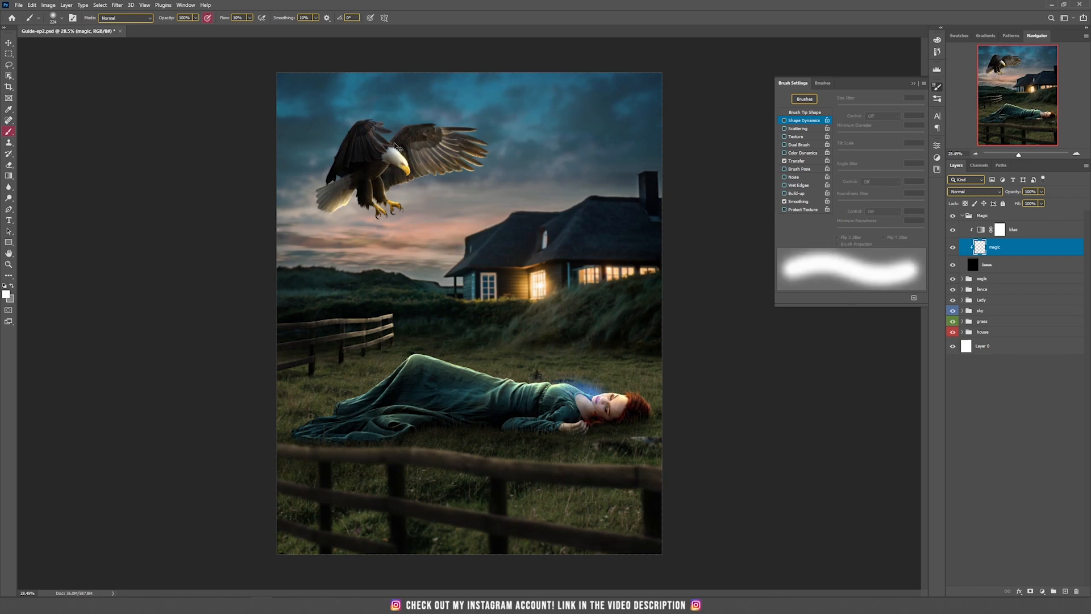
pyautogui.hotkey('ctrl', 'z')
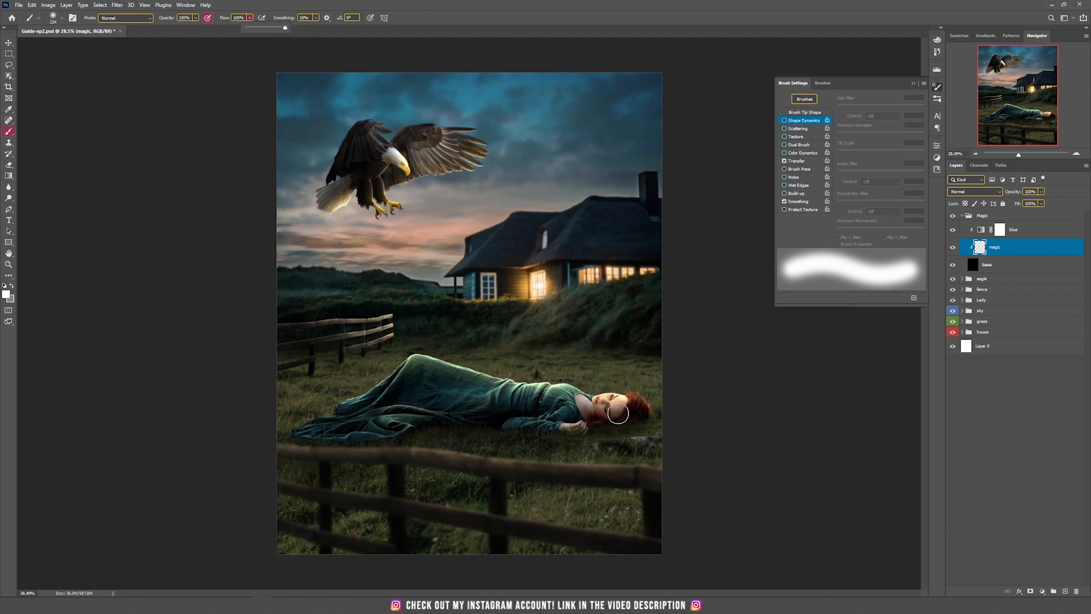
# Raise the brush flow to 100% and paint a broad trail from the woman's face up to the eagle's claws.
pyautogui.moveTo(612, 393)
pyautogui.mouseDown()
pyautogui.moveTo(497, 375)
pyautogui.moveTo(428, 317)
pyautogui.moveTo(432, 257)
pyautogui.mouseUp()
pyautogui.hotkey('ctrl', 'z')
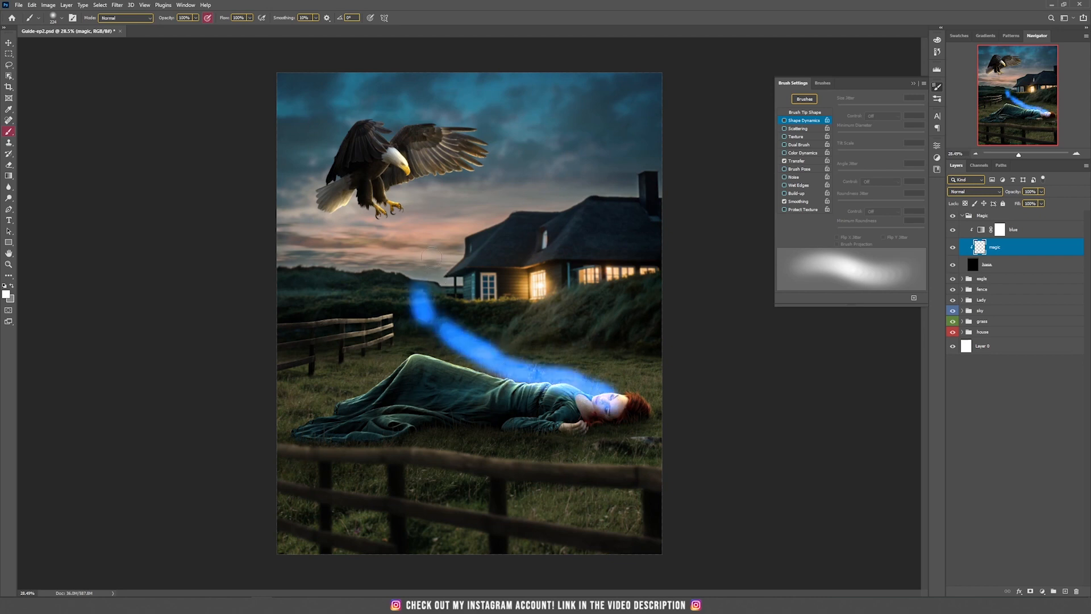
pyautogui.hotkey('ctrl', 'z')
pyautogui.moveTo(430, 319)
pyautogui.mouseDown()
pyautogui.moveTo(418, 226)
pyautogui.moveTo(413, 270)
pyautogui.moveTo(430, 212)
pyautogui.moveTo(432, 231)
pyautogui.moveTo(411, 206)
pyautogui.mouseUp()
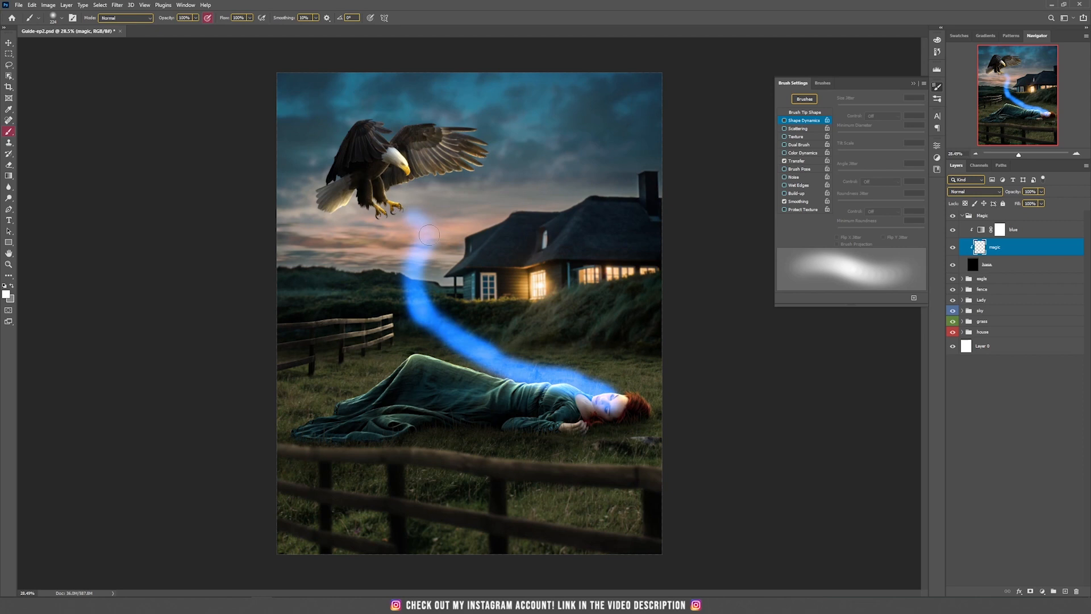
# Paint a second strand curving down from the claws, crossing the first trail and ending beside the woman's dress.
pyautogui.moveTo(425, 231)
pyautogui.mouseDown()
pyautogui.moveTo(400, 273)
pyautogui.moveTo(417, 328)
pyautogui.mouseUp()
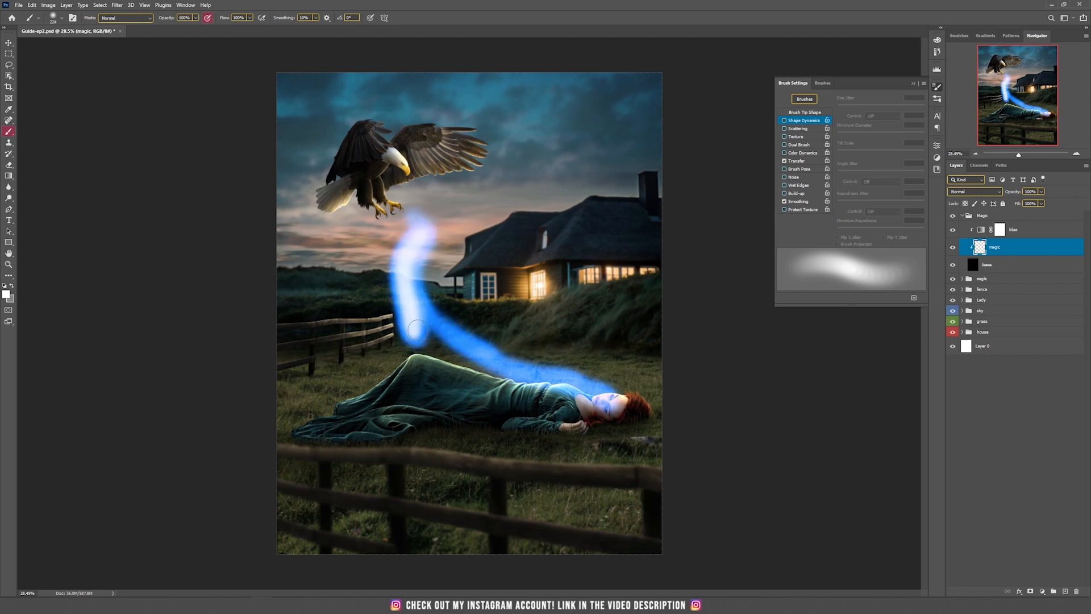
pyautogui.hotkey('ctrl', 'z')
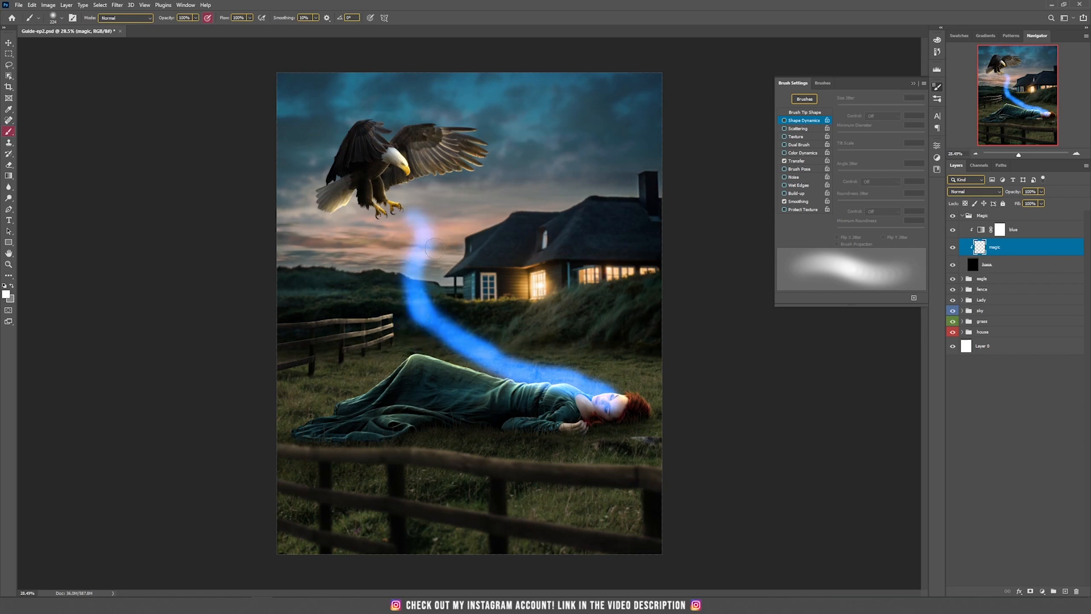
pyautogui.moveTo(380, 249)
pyautogui.mouseDown()
pyautogui.moveTo(390, 215)
pyautogui.moveTo(401, 289)
pyautogui.mouseUp()
pyautogui.moveTo(382, 239)
pyautogui.mouseDown()
pyautogui.moveTo(393, 308)
pyautogui.moveTo(380, 245)
pyautogui.moveTo(415, 298)
pyautogui.moveTo(388, 241)
pyautogui.moveTo(401, 300)
pyautogui.moveTo(432, 300)
pyautogui.moveTo(422, 289)
pyautogui.moveTo(442, 299)
pyautogui.moveTo(432, 335)
pyautogui.moveTo(349, 392)
pyautogui.mouseUp()
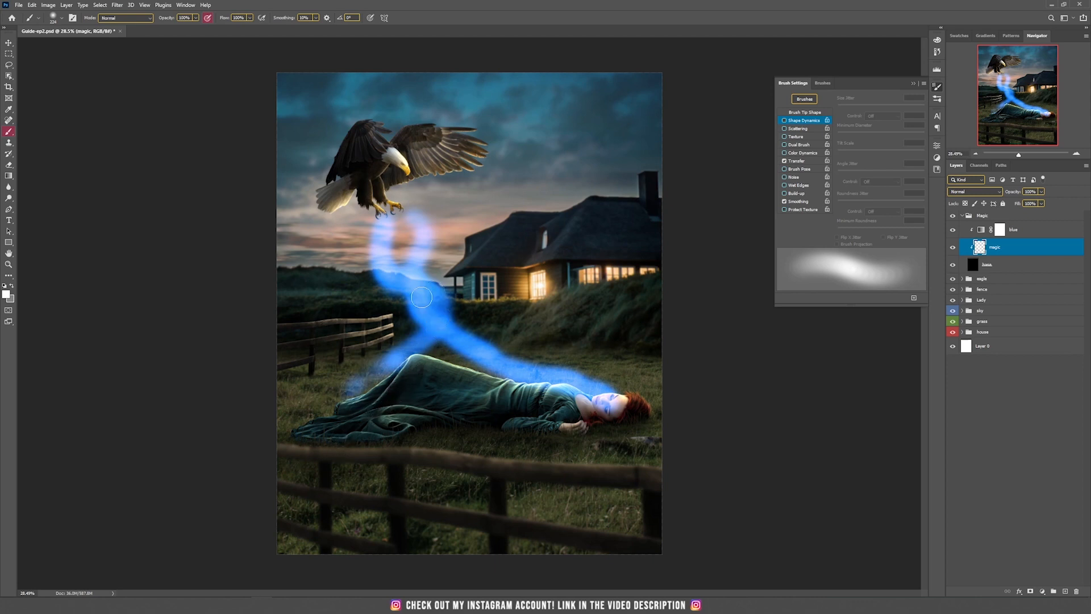
# Paint thin bright strands over the branch running from the trail crossing down beside the woman's dress.
pyautogui.moveTo(435, 322); pyautogui.dragTo(373, 377)
pyautogui.moveTo(426, 349); pyautogui.dragTo(359, 408)
pyautogui.moveTo(398, 361); pyautogui.dragTo(349, 400)
pyautogui.moveTo(420, 351); pyautogui.dragTo(410, 374)
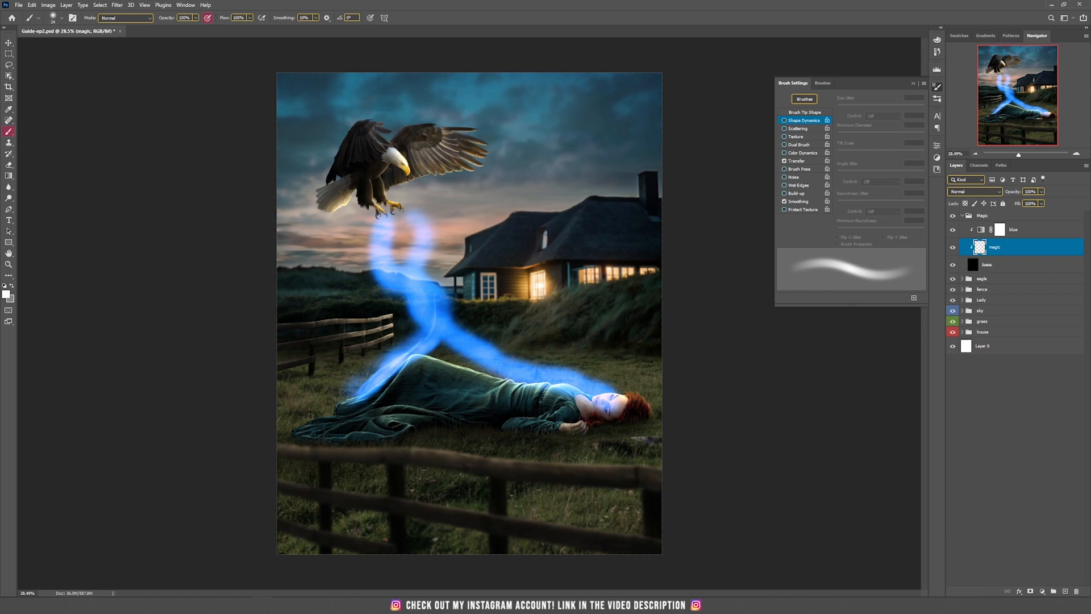
# Clear everything painted on the magic layer and deselect.
pyautogui.hotkey('ctrl', 'a')
pyautogui.press('Delete')
pyautogui.hotkey('ctrl', 'd')
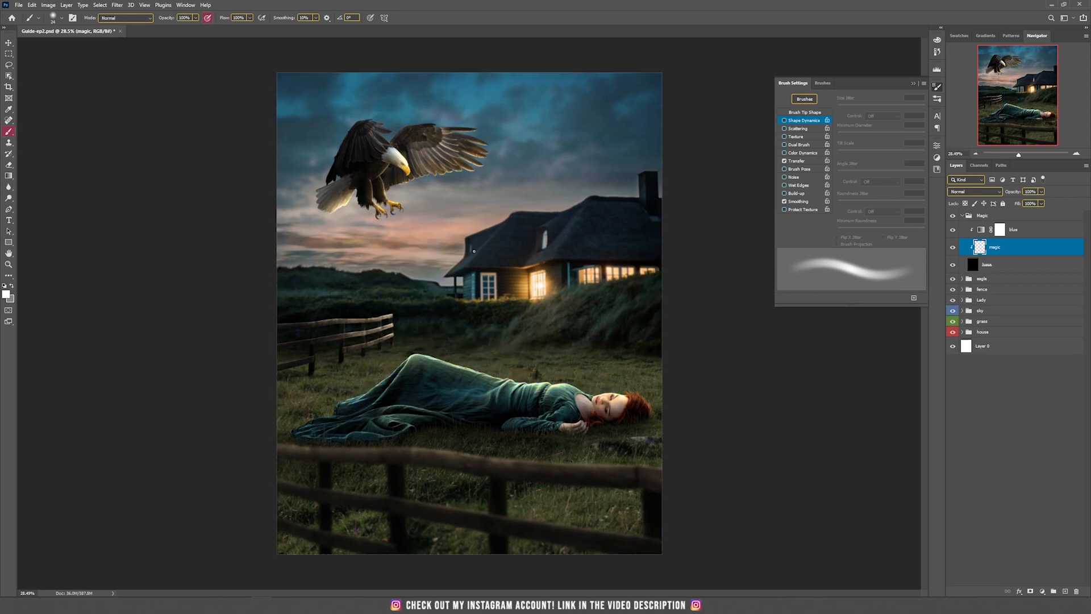
# Paint a broad S-shaped trail from the woman's face up to the eagle's claws with an enlarged brush and thin it with the eraser.
pyautogui.press('v')
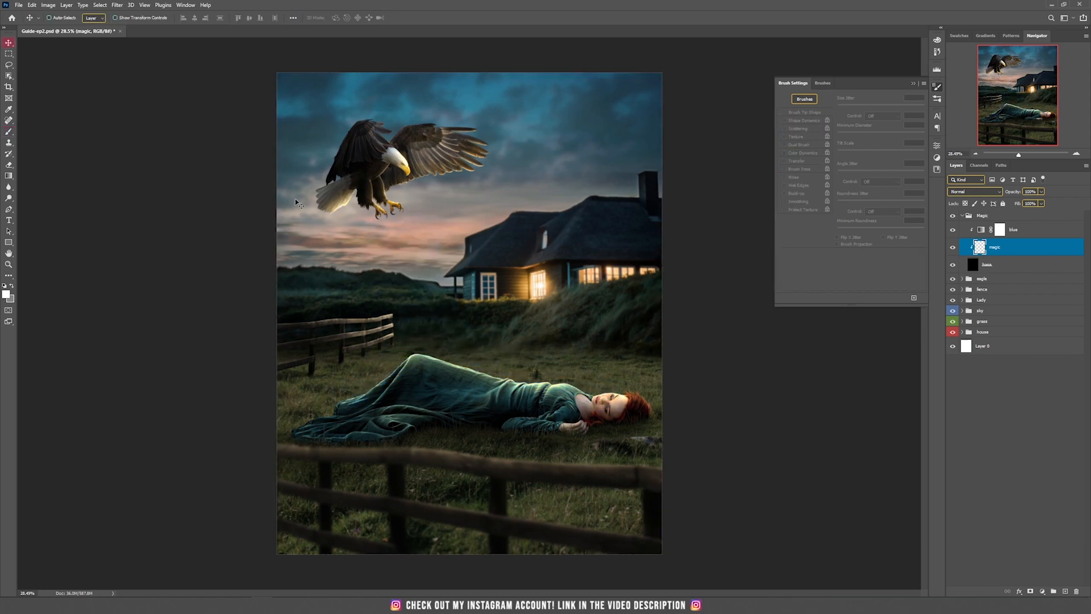
pyautogui.press('b')
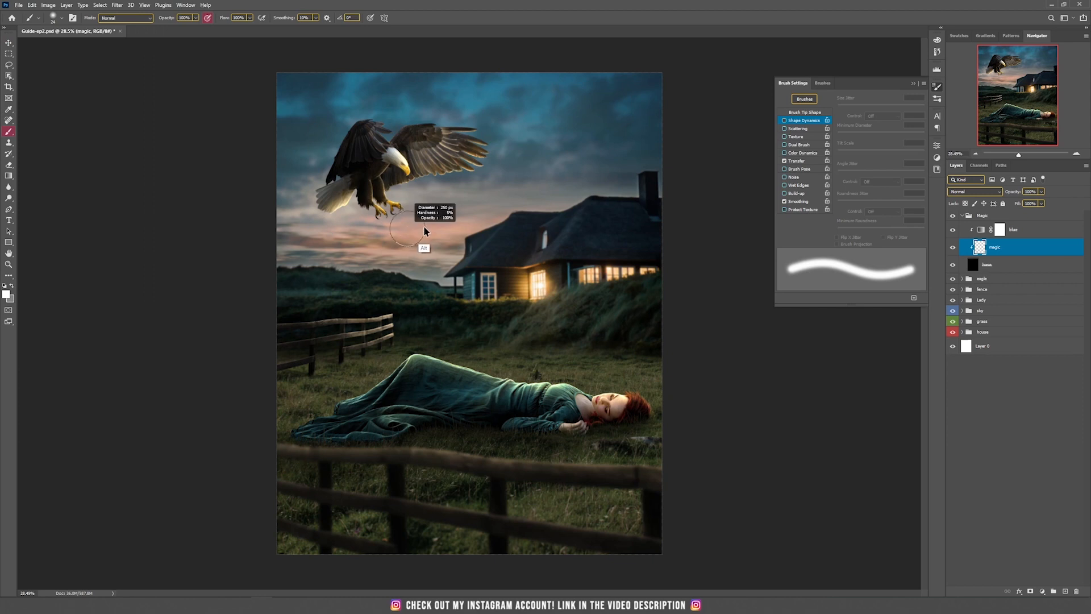
pyautogui.moveTo(424, 226); pyautogui.dragTo(432, 226)
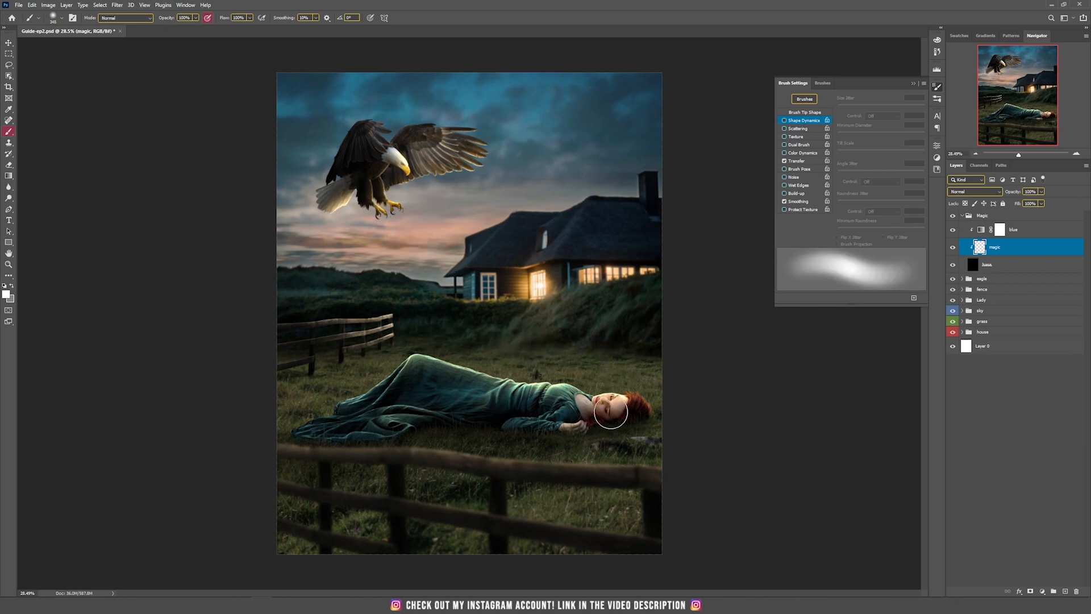
pyautogui.moveTo(597, 410)
pyautogui.mouseDown()
pyautogui.moveTo(604, 391)
pyautogui.moveTo(514, 351)
pyautogui.moveTo(446, 279)
pyautogui.moveTo(444, 240)
pyautogui.moveTo(403, 209)
pyautogui.mouseUp()
pyautogui.moveTo(454, 272); pyautogui.dragTo(422, 272)
pyautogui.moveTo(442, 274)
pyautogui.mouseDown()
pyautogui.moveTo(423, 312)
pyautogui.moveTo(434, 340)
pyautogui.moveTo(436, 328)
pyautogui.moveTo(504, 358)
pyautogui.moveTo(583, 373)
pyautogui.mouseUp()
pyautogui.press('e')
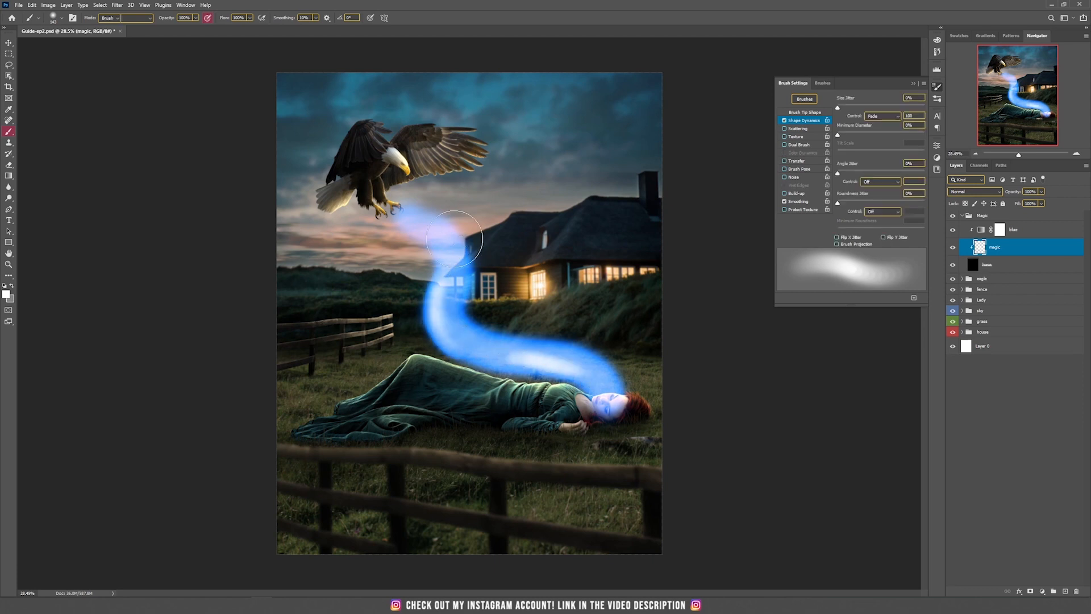
pyautogui.moveTo(422, 209)
pyautogui.mouseDown()
pyautogui.moveTo(456, 291)
pyautogui.moveTo(477, 259)
pyautogui.moveTo(478, 308)
pyautogui.moveTo(530, 342)
pyautogui.moveTo(558, 349)
pyautogui.mouseUp()
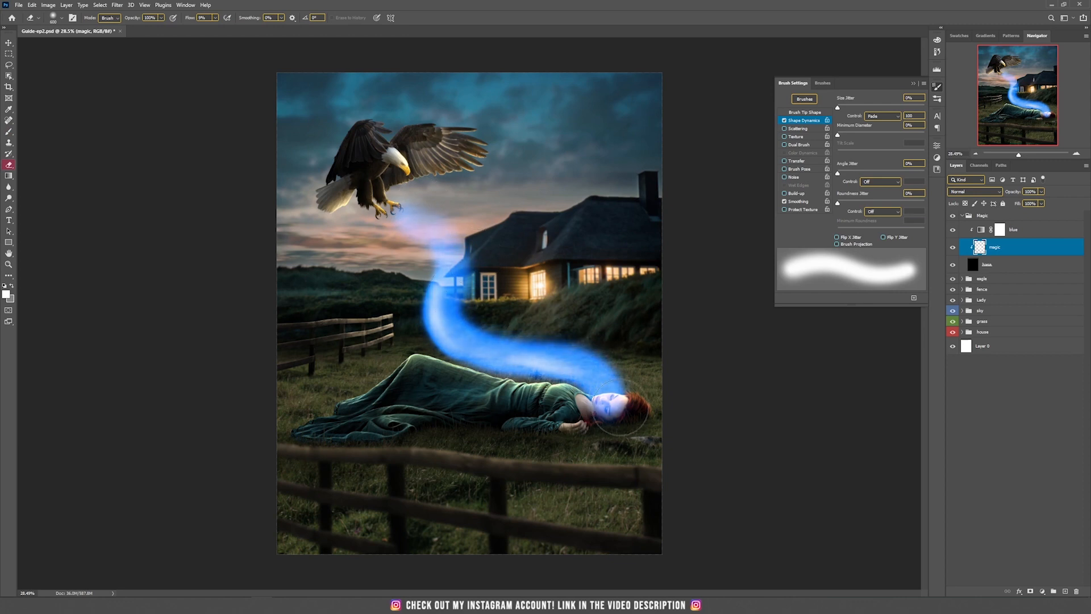
# Paint narrow strands along the S-shaped trail with a smaller brush and soften its outer edges with the eraser.
pyautogui.press('b')
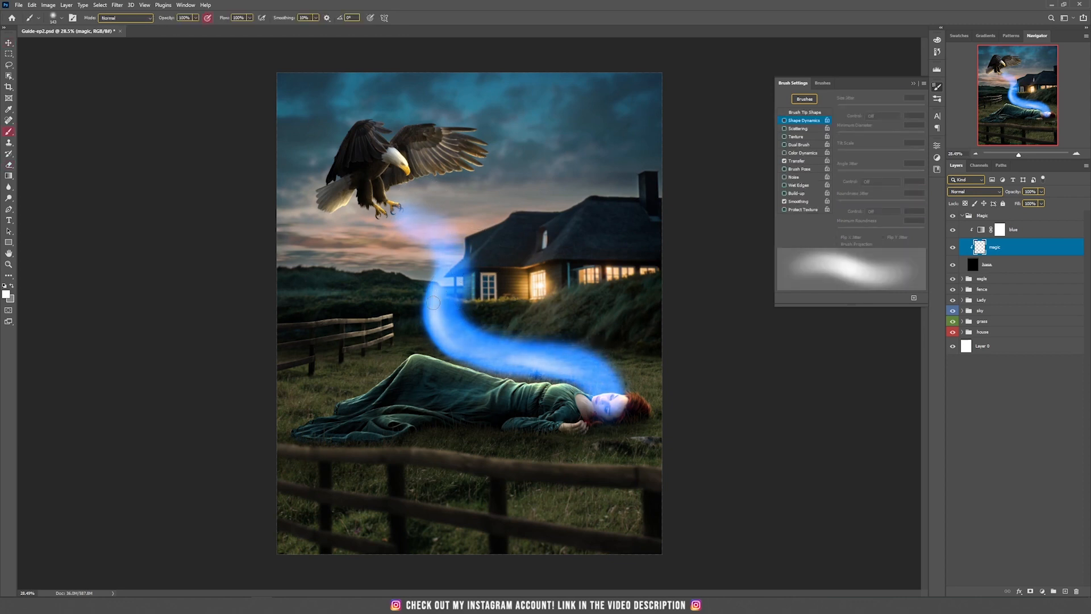
pyautogui.keyDown('alt'); pyautogui.rightClick(442, 317); pyautogui.keyUp('alt')
pyautogui.moveTo(433, 330); pyautogui.dragTo(436, 293)
pyautogui.moveTo(595, 359); pyautogui.dragTo(610, 404)
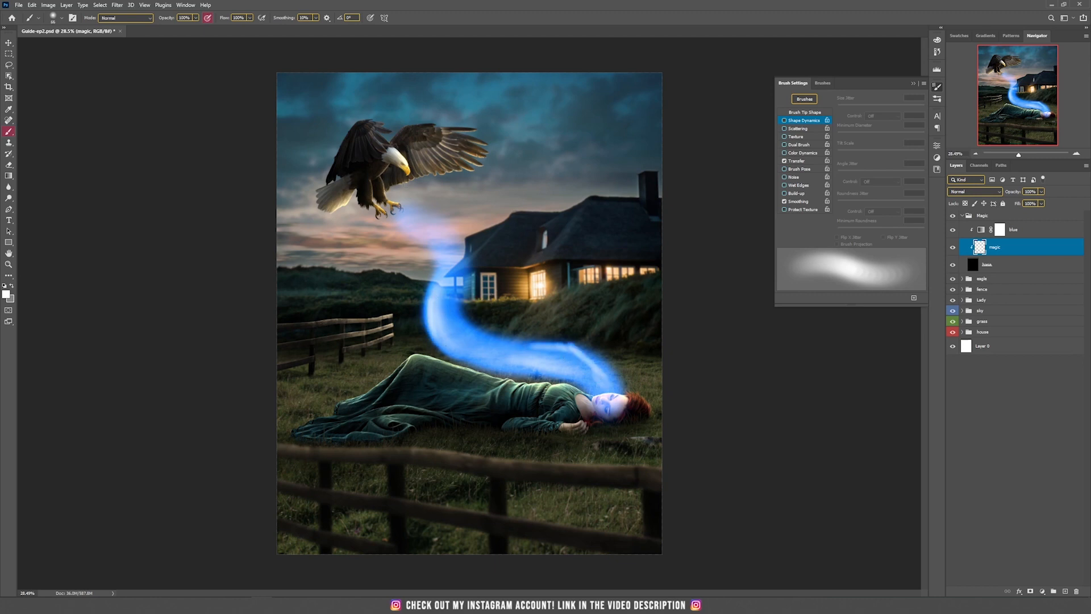
pyautogui.press('e')
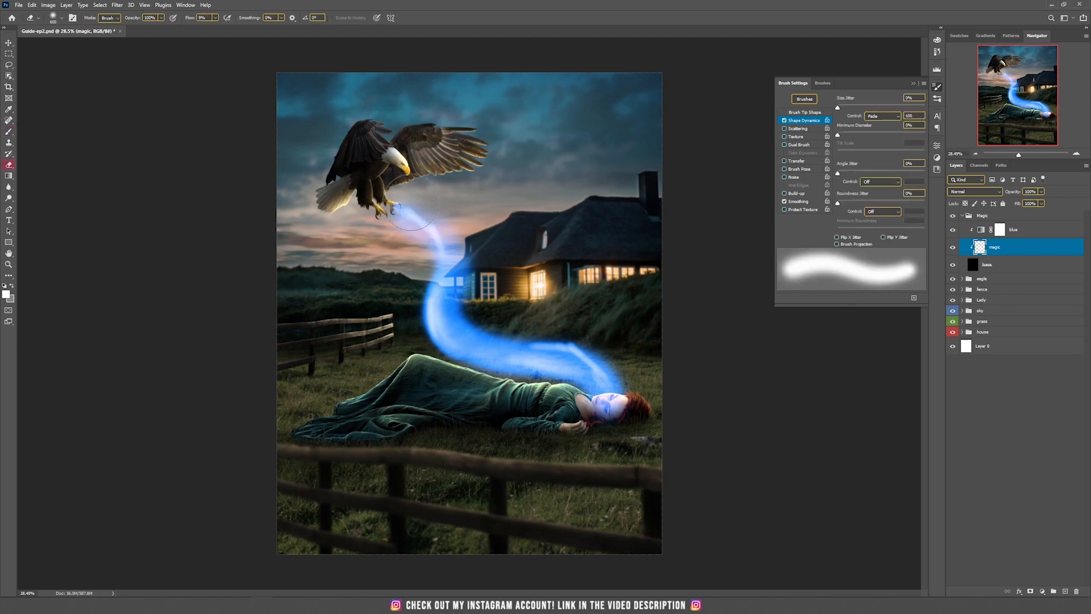
pyautogui.moveTo(419, 197)
pyautogui.mouseDown()
pyautogui.moveTo(453, 263)
pyautogui.moveTo(450, 309)
pyautogui.moveTo(602, 349)
pyautogui.mouseUp()
pyautogui.press('v')
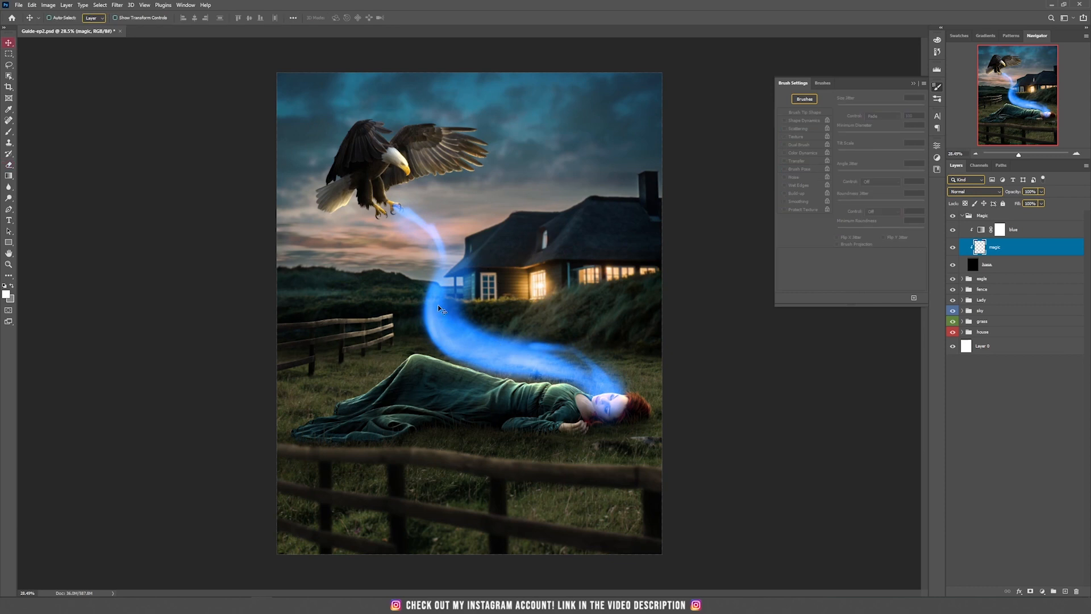
# Paint thin side strands around the trail's bend beside the house and along its lower curve.
pyautogui.press('b')
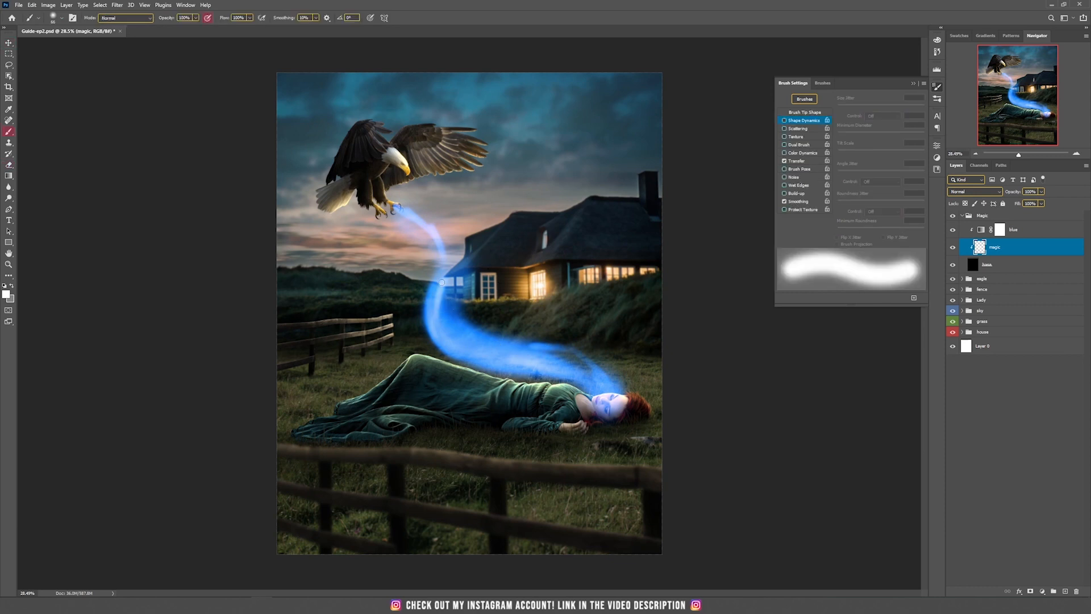
pyautogui.moveTo(441, 282)
pyautogui.mouseDown()
pyautogui.moveTo(445, 234)
pyautogui.moveTo(427, 215)
pyautogui.mouseUp()
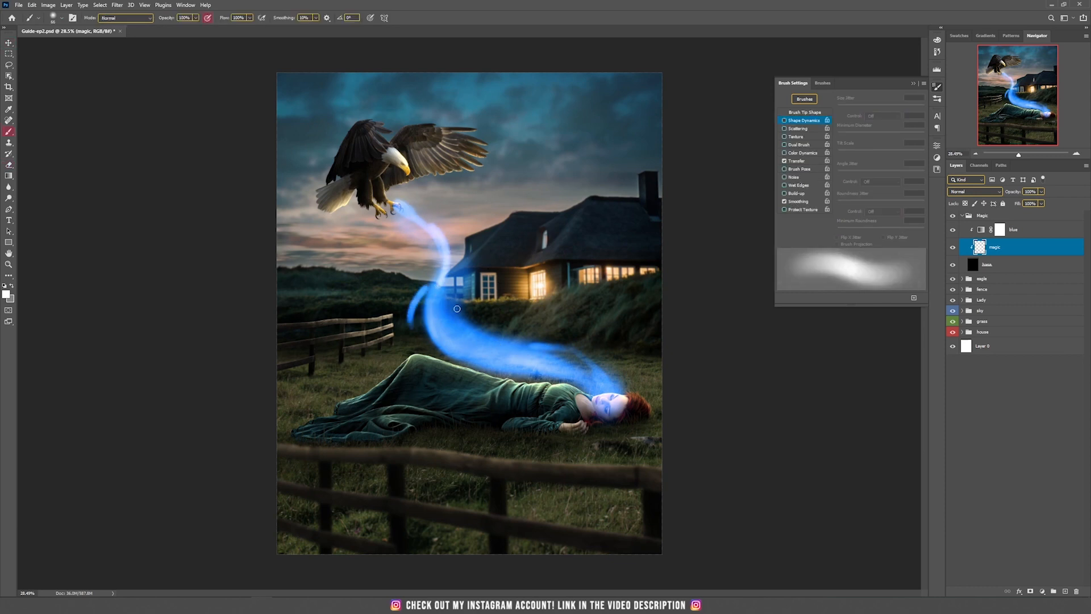
pyautogui.moveTo(424, 306); pyautogui.dragTo(496, 331)
pyautogui.moveTo(469, 364); pyautogui.dragTo(536, 365)
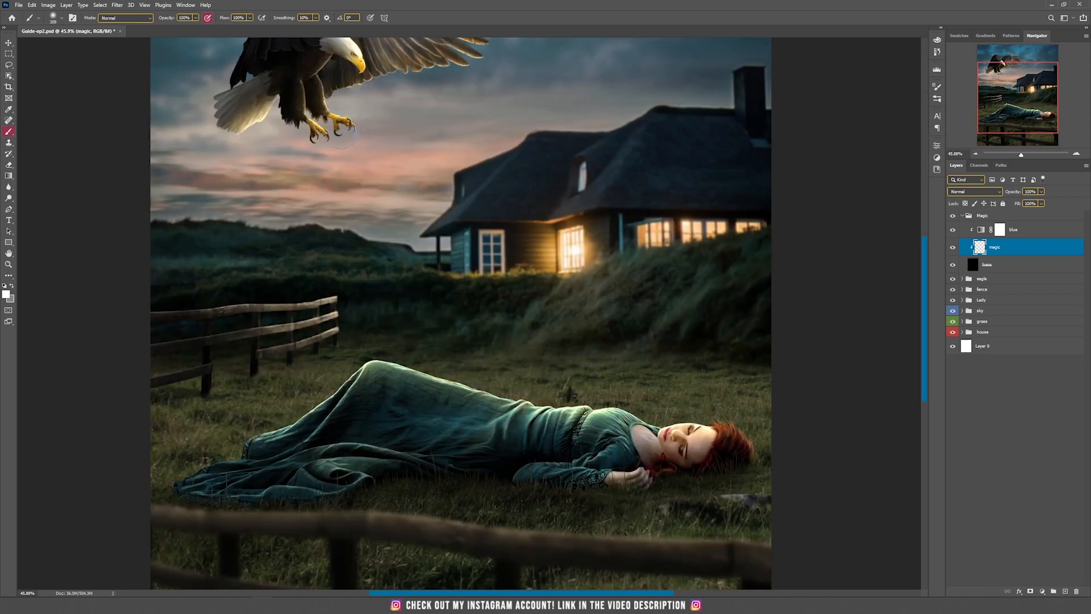
# Paint a new wavy trail on the emptied magic layer from the eagle's claws down to the woman's face.
pyautogui.moveTo(343, 128)
pyautogui.mouseDown()
pyautogui.moveTo(691, 418)
pyautogui.moveTo(368, 174)
pyautogui.moveTo(694, 400)
pyautogui.moveTo(398, 267)
pyautogui.moveTo(670, 386)
pyautogui.mouseUp()
pyautogui.press('e')
pyautogui.press('b')
pyautogui.moveTo(369, 199); pyautogui.dragTo(345, 201)
# Review the eraser's Shape Dynamics settings and thin the lower half of the trail down to the woman's face.
pyautogui.press('e')
pyautogui.press('F5')
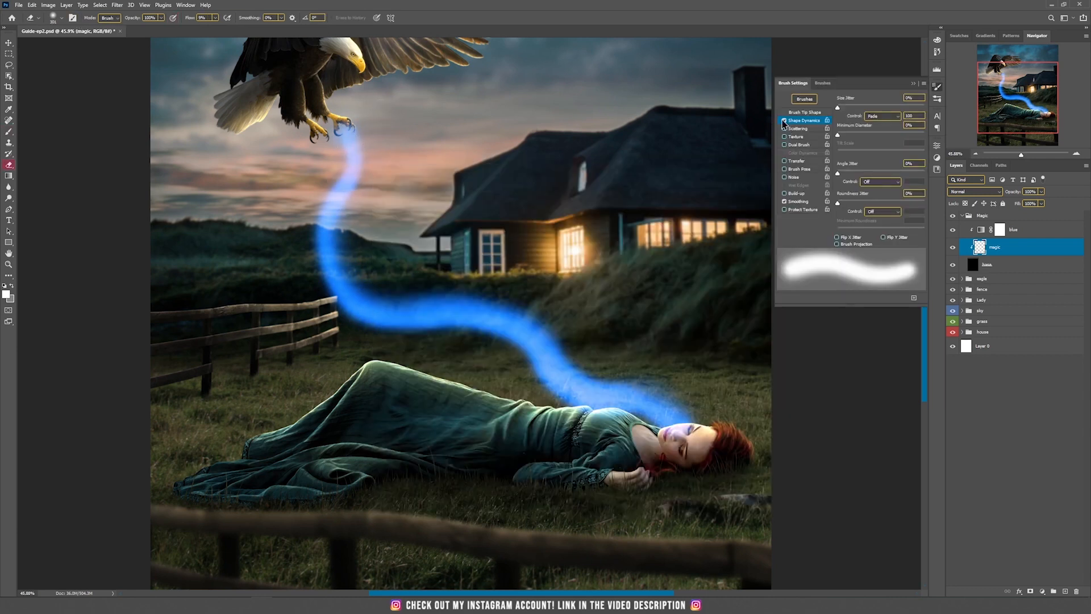
pyautogui.press('F5')
pyautogui.moveTo(388, 285)
pyautogui.mouseDown()
pyautogui.moveTo(688, 420)
pyautogui.moveTo(340, 199)
pyautogui.moveTo(677, 382)
pyautogui.mouseUp()
# Set the brush flow to 48% and paint a narrower strand from the middle bend up to the eagle's claws.
pyautogui.press('b')
pyautogui.hotkey('shift', '4')
pyautogui.hotkey('shift', '8')
pyautogui.moveTo(441, 326)
pyautogui.mouseDown()
pyautogui.moveTo(682, 442)
pyautogui.moveTo(332, 271)
pyautogui.moveTo(340, 149)
pyautogui.mouseUp()
# Erase the trail's outer edges along its length so it tapers toward the woman's chest and face.
pyautogui.press('e')
pyautogui.moveTo(340, 239)
pyautogui.mouseDown()
pyautogui.moveTo(604, 370)
pyautogui.moveTo(699, 441)
pyautogui.mouseUp()
pyautogui.press('b')
pyautogui.press('e')
pyautogui.moveTo(564, 382)
pyautogui.mouseDown()
pyautogui.moveTo(662, 454)
pyautogui.moveTo(659, 439)
pyautogui.mouseUp()
# Paint thin strands with a smaller brush over the lower slope and the upper part of the trail below the claws.
pyautogui.press('b')
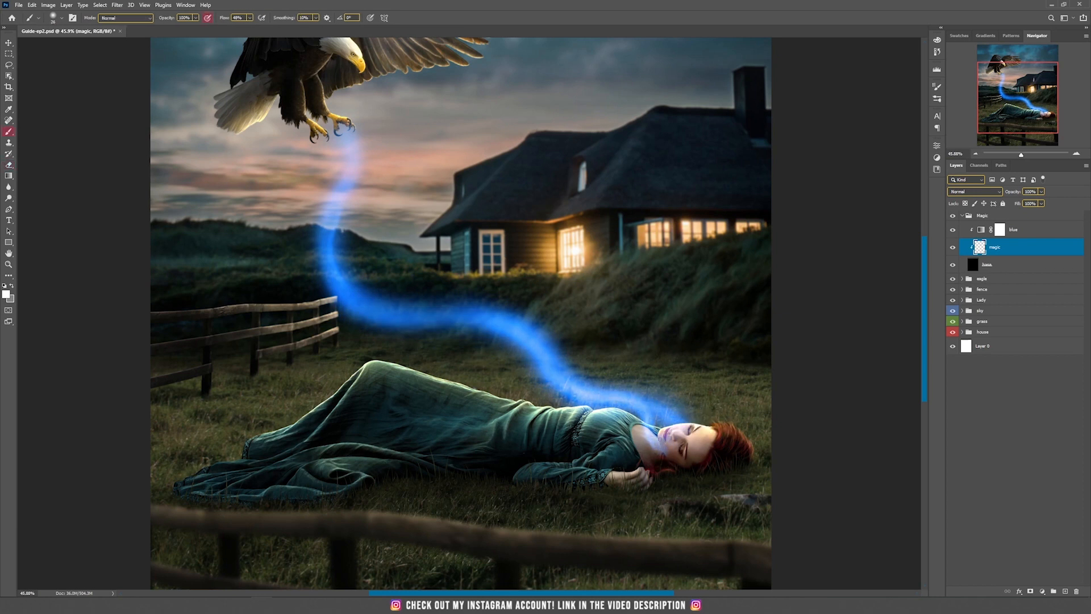
pyautogui.keyDown('alt'); pyautogui.rightClick(660, 453); pyautogui.keyUp('alt')
pyautogui.moveTo(486, 326); pyautogui.dragTo(562, 386)
pyautogui.moveTo(344, 199)
pyautogui.mouseDown()
pyautogui.moveTo(341, 280)
pyautogui.moveTo(369, 295)
pyautogui.mouseUp()
pyautogui.moveTo(359, 143); pyautogui.dragTo(340, 211)
# Erase part of the glow just below the eagle's claws and repaint a fine strand rising to them.
pyautogui.press('e')
pyautogui.moveTo(344, 193); pyautogui.dragTo(350, 134)
pyautogui.press('b')
pyautogui.keyDown('alt'); pyautogui.rightClick(341, 170); pyautogui.keyUp('alt')
pyautogui.moveTo(327, 243)
pyautogui.mouseDown()
pyautogui.moveTo(358, 170)
pyautogui.moveTo(355, 132)
pyautogui.mouseUp()
pyautogui.press('e')
# Paint light strands around the bend beside the wooden fence, thinning the upper section with the eraser in between.
pyautogui.press('b')
pyautogui.keyDown('alt'); pyautogui.rightClick(350, 241); pyautogui.keyUp('alt')
pyautogui.moveTo(335, 250)
pyautogui.mouseDown()
pyautogui.moveTo(369, 287)
pyautogui.moveTo(483, 318)
pyautogui.mouseUp()
pyautogui.press('e')
pyautogui.moveTo(352, 284); pyautogui.dragTo(349, 142)
pyautogui.press('b')
pyautogui.keyDown('alt'); pyautogui.rightClick(347, 268); pyautogui.keyUp('alt')
pyautogui.moveTo(394, 306)
pyautogui.mouseDown()
pyautogui.moveTo(343, 289)
pyautogui.moveTo(410, 322)
pyautogui.moveTo(505, 304)
pyautogui.moveTo(543, 330)
pyautogui.mouseUp()
# Paint fine strands on the descending middle section of the trail above the woman's body.
pyautogui.keyDown('alt'); pyautogui.rightClick(365, 348); pyautogui.keyUp('alt')
pyautogui.keyDown('alt'); pyautogui.rightClick(502, 312); pyautogui.keyUp('alt')
pyautogui.scroll(7, 688, 423)
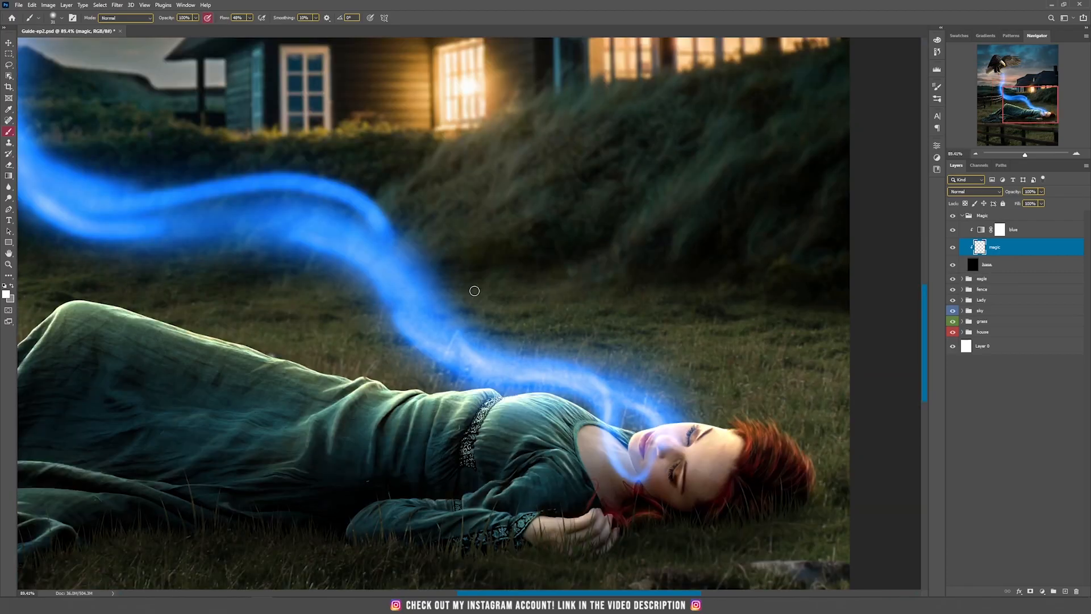
pyautogui.moveTo(388, 284); pyautogui.dragTo(432, 341)
pyautogui.moveTo(481, 261); pyautogui.dragTo(654, 286)
pyautogui.moveTo(301, 261)
pyautogui.mouseDown()
pyautogui.moveTo(278, 254)
pyautogui.moveTo(392, 250)
pyautogui.moveTo(477, 262)
pyautogui.mouseUp()
# Soften the glow around the trail's middle section with the eraser.
pyautogui.press('e')
pyautogui.keyDown('alt'); pyautogui.rightClick(417, 253); pyautogui.keyUp('alt')
pyautogui.press('b')
pyautogui.press('e')
pyautogui.moveTo(516, 329); pyautogui.dragTo(386, 284)
pyautogui.moveTo(380, 151); pyautogui.dragTo(453, 335)
# Paint thin intertwined strands along the upper trail from the eagle's claws down past the dark hills.
pyautogui.press('b')
pyautogui.keyDown('alt'); pyautogui.rightClick(305, 222); pyautogui.keyUp('alt')
pyautogui.moveTo(267, 62)
pyautogui.mouseDown()
pyautogui.moveTo(293, 136)
pyautogui.moveTo(284, 188)
pyautogui.moveTo(341, 387)
pyautogui.moveTo(512, 392)
pyautogui.mouseUp()
pyautogui.moveTo(511, 284); pyautogui.dragTo(522, 409)
pyautogui.moveTo(305, 239); pyautogui.dragTo(335, 146)
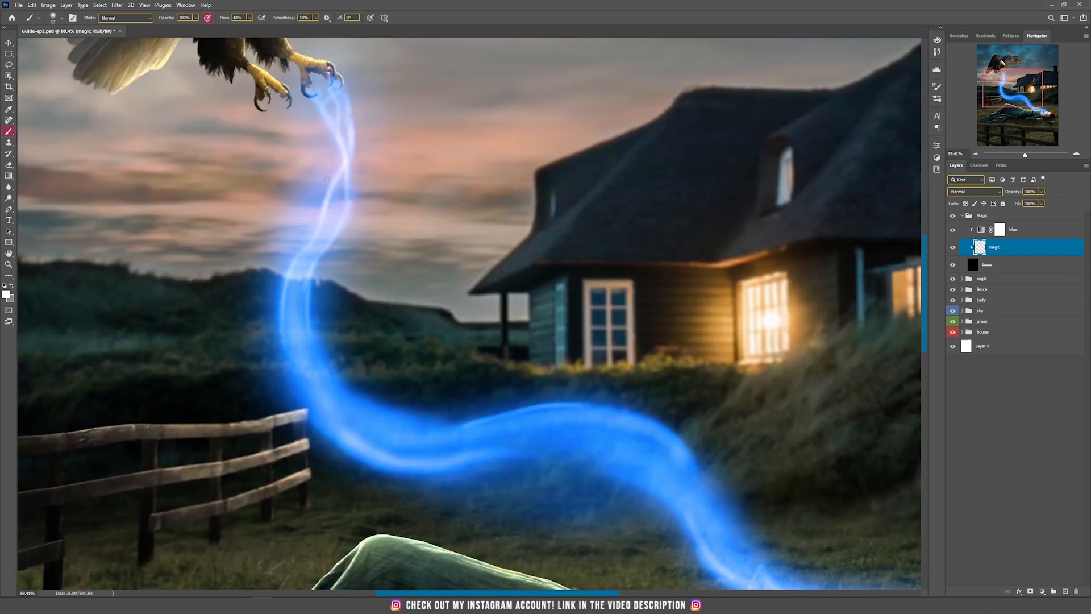
pyautogui.moveTo(317, 245); pyautogui.dragTo(298, 355)
# Erase some glow at the bend beside the fence and paint bright strands following its curve.
pyautogui.press('e')
pyautogui.moveTo(284, 306); pyautogui.dragTo(301, 409)
pyautogui.press('b')
pyautogui.moveTo(309, 258); pyautogui.dragTo(298, 366)
pyautogui.moveTo(301, 369)
pyautogui.mouseDown()
pyautogui.moveTo(291, 260)
pyautogui.moveTo(310, 324)
pyautogui.moveTo(460, 323)
pyautogui.moveTo(591, 304)
pyautogui.moveTo(410, 306)
pyautogui.moveTo(358, 290)
pyautogui.moveTo(494, 296)
pyautogui.mouseUp()
# Paint fine bright strands along the trail's end over the woman's chest toward her face.
pyautogui.keyDown('alt'); pyautogui.rightClick(335, 293); pyautogui.keyUp('alt')
pyautogui.press('e')
pyautogui.press('b')
pyautogui.press('e')
pyautogui.press('b')
pyautogui.keyDown('alt'); pyautogui.rightClick(662, 390); pyautogui.keyUp('alt')
pyautogui.moveTo(862, 491); pyautogui.dragTo(658, 396)
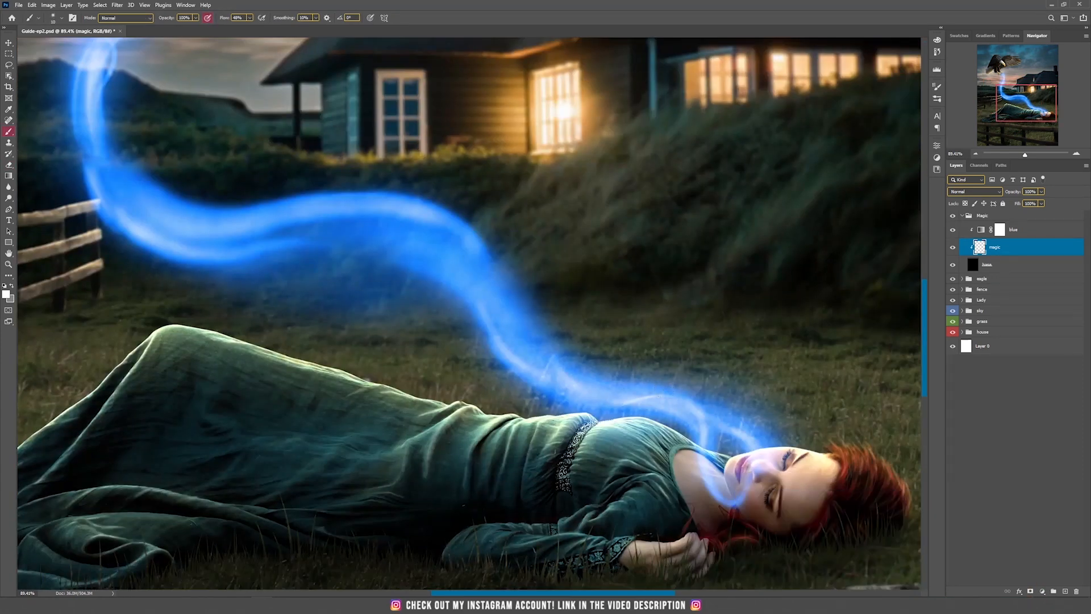
pyautogui.moveTo(749, 438); pyautogui.dragTo(653, 416)
pyautogui.keyDown('alt'); pyautogui.rightClick(587, 392); pyautogui.keyUp('alt')
pyautogui.moveTo(582, 389); pyautogui.dragTo(700, 411)
pyautogui.moveTo(649, 414); pyautogui.dragTo(754, 448)
# Paint a light strand over the crest of the middle bend and soften it with the eraser.
pyautogui.keyDown('alt'); pyautogui.rightClick(464, 250); pyautogui.keyUp('alt')
pyautogui.moveTo(392, 224)
pyautogui.mouseDown()
pyautogui.moveTo(448, 239)
pyautogui.moveTo(526, 330)
pyautogui.mouseUp()
pyautogui.press('e')
pyautogui.moveTo(437, 230); pyautogui.dragTo(517, 335)
pyautogui.keyDown('alt'); pyautogui.rightClick(478, 347); pyautogui.keyUp('alt')
# Repaint the descending section from the woman's chest back up to the middle bend and blend it with the eraser.
pyautogui.press('b')
pyautogui.moveTo(571, 381)
pyautogui.mouseDown()
pyautogui.moveTo(528, 363)
pyautogui.moveTo(471, 279)
pyautogui.moveTo(542, 358)
pyautogui.mouseUp()
pyautogui.press('e')
pyautogui.press('b')
pyautogui.moveTo(534, 372)
pyautogui.mouseDown()
pyautogui.moveTo(577, 392)
pyautogui.moveTo(474, 279)
pyautogui.mouseUp()
pyautogui.press('e')
pyautogui.keyDown('alt'); pyautogui.rightClick(638, 355); pyautogui.keyUp('alt')
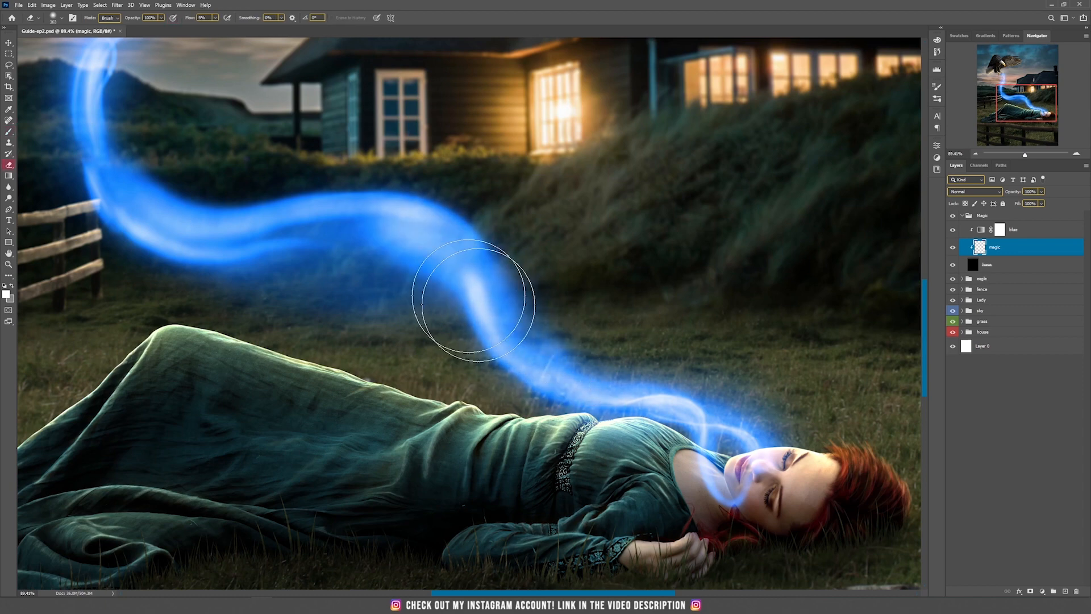
pyautogui.click(474, 299)
# Try thin strands inside the middle bend and undo the last stroke.
pyautogui.hotkey('ctrl', '-')
pyautogui.scroll(3, 531, 325)
pyautogui.press('b')
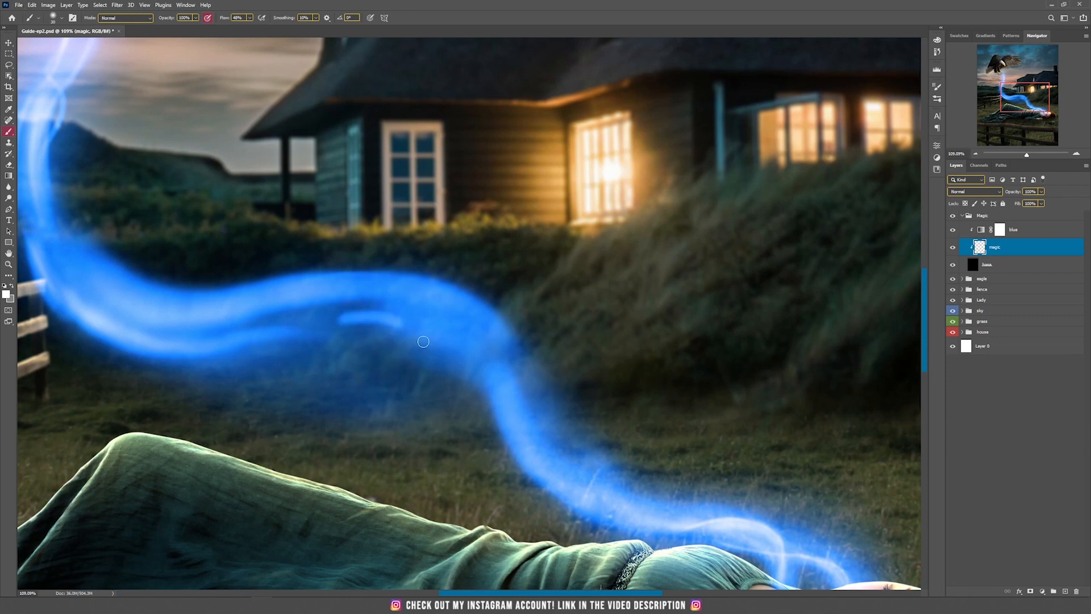
pyautogui.moveTo(511, 446)
pyautogui.mouseDown()
pyautogui.moveTo(378, 335)
pyautogui.moveTo(478, 380)
pyautogui.mouseUp()
pyautogui.press('e')
pyautogui.scroll(-3, 390, 320)
pyautogui.press('b')
pyautogui.keyDown('alt'); pyautogui.rightClick(426, 297); pyautogui.keyUp('alt')
pyautogui.hotkey('ctrl', 'z')
# Paint a broad light stroke across the middle bend and trim its descending side with the eraser.
pyautogui.moveTo(287, 332)
pyautogui.mouseDown()
pyautogui.moveTo(324, 324)
pyautogui.moveTo(508, 414)
pyautogui.mouseUp()
pyautogui.press('e')
pyautogui.moveTo(477, 380)
pyautogui.mouseDown()
pyautogui.moveTo(530, 400)
pyautogui.moveTo(490, 294)
pyautogui.mouseUp()
# Try a brush stroke where the middle bend turns downward and undo it.
pyautogui.press('b')
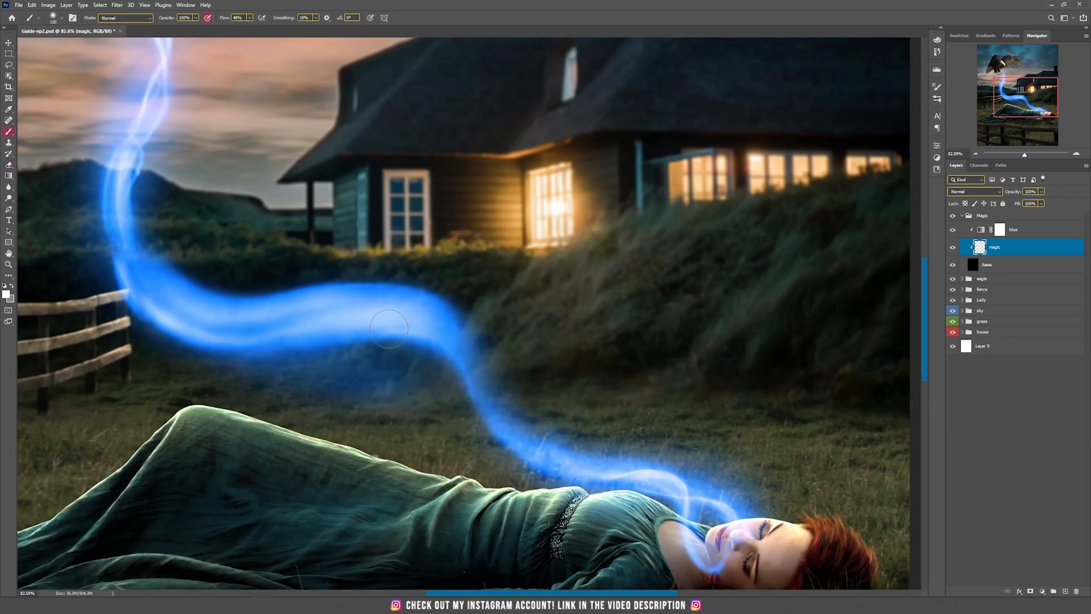
pyautogui.moveTo(447, 328)
pyautogui.mouseDown()
pyautogui.moveTo(486, 417)
pyautogui.moveTo(467, 381)
pyautogui.mouseUp()
pyautogui.hotkey('ctrl', 'z')
pyautogui.keyDown('alt'); pyautogui.rightClick(481, 387); pyautogui.keyUp('alt')
pyautogui.hotkey('ctrl', 'z')
# Paint a strand from the descending slope back into the middle bend and undo the eraser dab beside it.
pyautogui.moveTo(494, 431)
pyautogui.mouseDown()
pyautogui.moveTo(435, 354)
pyautogui.moveTo(462, 362)
pyautogui.moveTo(392, 318)
pyautogui.moveTo(478, 375)
pyautogui.moveTo(326, 355)
pyautogui.moveTo(397, 352)
pyautogui.mouseUp()
pyautogui.press('e')
pyautogui.click(451, 372)
pyautogui.hotkey('ctrl', 'z')
# Paint long flowing strands from the bend beside the fence through the middle bend and down the slope.
pyautogui.press('b')
pyautogui.keyDown('alt'); pyautogui.rightClick(453, 368); pyautogui.keyUp('alt')
pyautogui.keyDown('alt'); pyautogui.rightClick(436, 341); pyautogui.keyUp('alt')
pyautogui.press('e')
pyautogui.press('b')
pyautogui.keyDown('alt'); pyautogui.rightClick(300, 343); pyautogui.keyUp('alt')
pyautogui.moveTo(236, 340); pyautogui.dragTo(411, 318)
pyautogui.moveTo(508, 440); pyautogui.dragTo(434, 321)
pyautogui.moveTo(131, 250)
pyautogui.mouseDown()
pyautogui.moveTo(332, 299)
pyautogui.moveTo(527, 434)
pyautogui.mouseUp()
# Add short fine highlights with a smaller brush along the fence-side curve and the crest of the middle bend.
pyautogui.keyDown('alt'); pyautogui.rightClick(244, 321); pyautogui.keyUp('alt')
pyautogui.moveTo(201, 293); pyautogui.dragTo(287, 282)
pyautogui.moveTo(438, 305); pyautogui.dragTo(471, 353)
pyautogui.moveTo(439, 304); pyautogui.dragTo(452, 319)
pyautogui.moveTo(244, 340); pyautogui.dragTo(328, 322)
pyautogui.moveTo(138, 251); pyautogui.dragTo(208, 294)
# Soften the whole trail with long eraser strokes between the eagle's claws and the woman's face.
pyautogui.scroll(-6, 275, 288)
pyautogui.scroll(4, 435, 316)
pyautogui.press('e')
pyautogui.moveTo(386, 227); pyautogui.dragTo(761, 468)
pyautogui.moveTo(762, 468); pyautogui.dragTo(408, 159)
# Paint long thin strands over the trail from below the claws to the woman's face.
pyautogui.scroll(2, 628, 244)
pyautogui.press('b')
pyautogui.moveTo(316, 238)
pyautogui.mouseDown()
pyautogui.moveTo(429, 351)
pyautogui.moveTo(747, 495)
pyautogui.moveTo(693, 456)
pyautogui.mouseUp()
pyautogui.keyDown('alt'); pyautogui.rightClick(540, 358); pyautogui.keyUp('alt')
pyautogui.moveTo(443, 341)
pyautogui.mouseDown()
pyautogui.moveTo(651, 457)
pyautogui.moveTo(710, 477)
pyautogui.mouseUp()
# Paint a broad soft second trail on layer magic 2 from the claws around to the dress hem, and thin it with the eraser.
pyautogui.keyDown('alt'); pyautogui.rightClick(333, 205); pyautogui.keyUp('alt')
pyautogui.moveTo(320, 232); pyautogui.dragTo(320, 328)
pyautogui.keyDown('alt'); pyautogui.rightClick(492, 390); pyautogui.keyUp('alt')
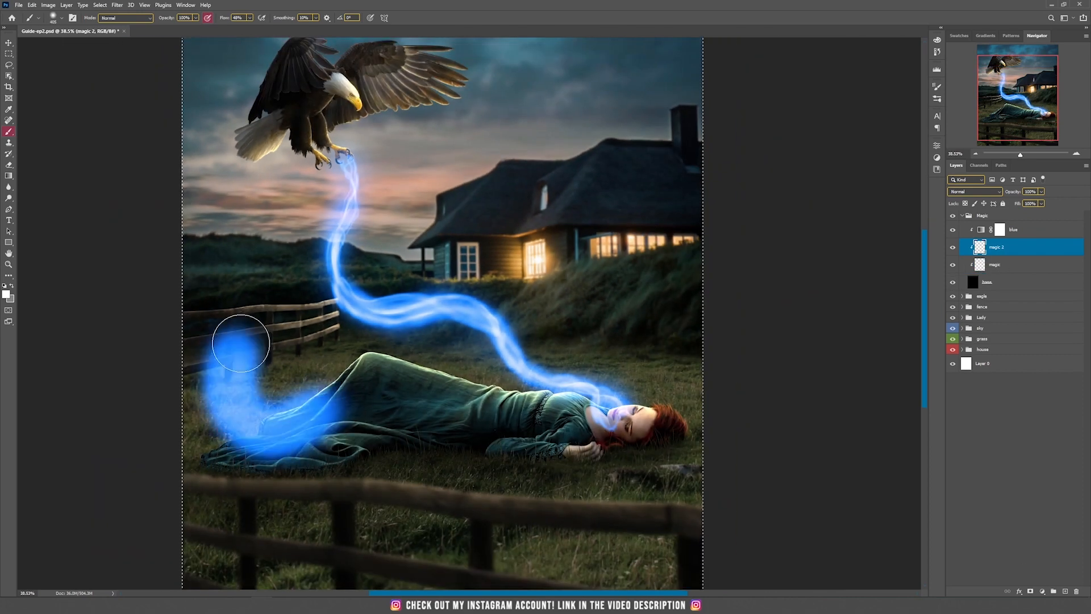
pyautogui.press('e')
pyautogui.moveTo(318, 239)
pyautogui.mouseDown()
pyautogui.moveTo(356, 288)
pyautogui.moveTo(250, 454)
pyautogui.mouseUp()
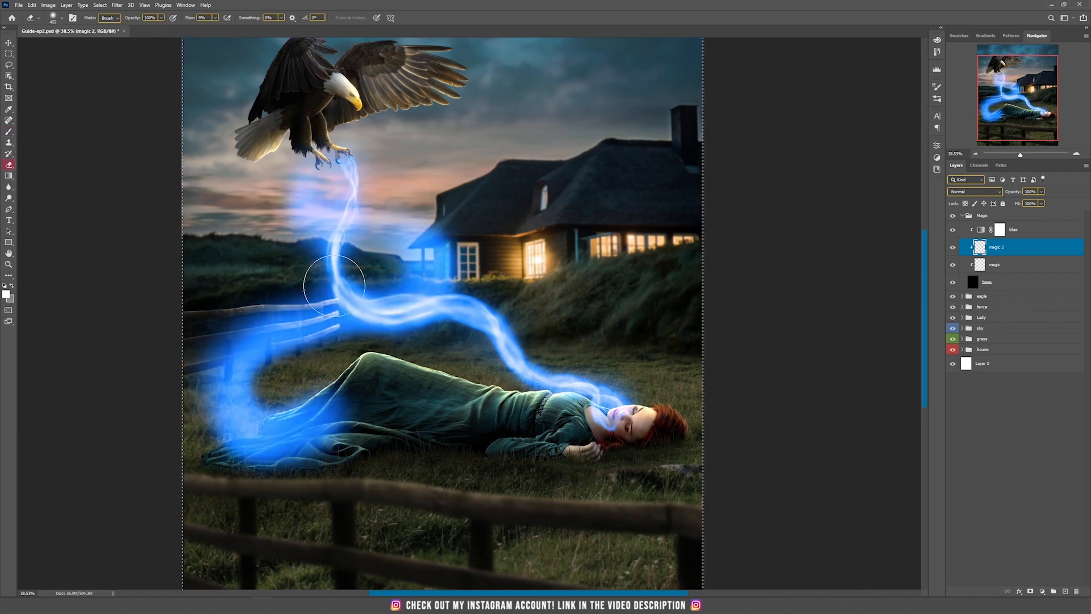
pyautogui.moveTo(334, 289); pyautogui.dragTo(230, 369)
# Paint narrower glowing strands of the second trail below the claws and from the house-side loop back toward the fence.
pyautogui.press('b')
pyautogui.keyDown('alt'); pyautogui.rightClick(329, 196); pyautogui.keyUp('alt')
pyautogui.moveTo(325, 170)
pyautogui.mouseDown()
pyautogui.moveTo(409, 220)
pyautogui.moveTo(361, 315)
pyautogui.mouseUp()
pyautogui.hotkey('ctrl', 'z')
pyautogui.keyDown('alt'); pyautogui.rightClick(330, 193); pyautogui.keyUp('alt')
pyautogui.keyDown('alt'); pyautogui.rightClick(393, 217); pyautogui.keyUp('alt')
pyautogui.moveTo(392, 217)
pyautogui.mouseDown()
pyautogui.moveTo(398, 292)
pyautogui.moveTo(272, 443)
pyautogui.moveTo(306, 321)
pyautogui.mouseUp()
# Refine the second trail with eraser and brush from the house-side loop down to the fence-side curve.
pyautogui.press('e')
pyautogui.keyDown('alt'); pyautogui.rightClick(281, 448); pyautogui.keyUp('alt')
pyautogui.press('b')
pyautogui.moveTo(432, 242)
pyautogui.mouseDown()
pyautogui.moveTo(370, 294)
pyautogui.moveTo(267, 346)
pyautogui.mouseUp()
pyautogui.press('e')
pyautogui.press('b')
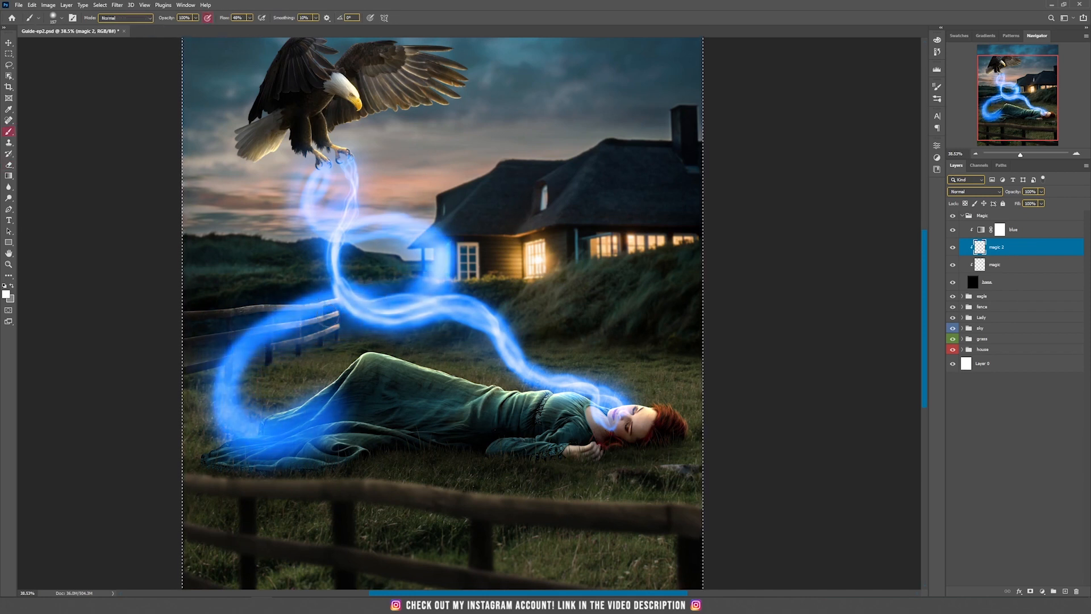
# Build up the trail from the lower loop to the dress hem, soften it with the eraser, and undo the last brush stroke.
pyautogui.moveTo(332, 298); pyautogui.dragTo(295, 423)
pyautogui.moveTo(375, 281); pyautogui.dragTo(335, 301)
pyautogui.press('e')
pyautogui.moveTo(420, 272)
pyautogui.mouseDown()
pyautogui.moveTo(358, 323)
pyautogui.moveTo(288, 331)
pyautogui.moveTo(309, 423)
pyautogui.mouseUp()
pyautogui.press('b')
pyautogui.moveTo(227, 454); pyautogui.dragTo(224, 426)
pyautogui.moveTo(295, 353)
pyautogui.mouseDown()
pyautogui.moveTo(423, 267)
pyautogui.moveTo(236, 370)
pyautogui.mouseUp()
pyautogui.hotkey('ctrl', 'z')
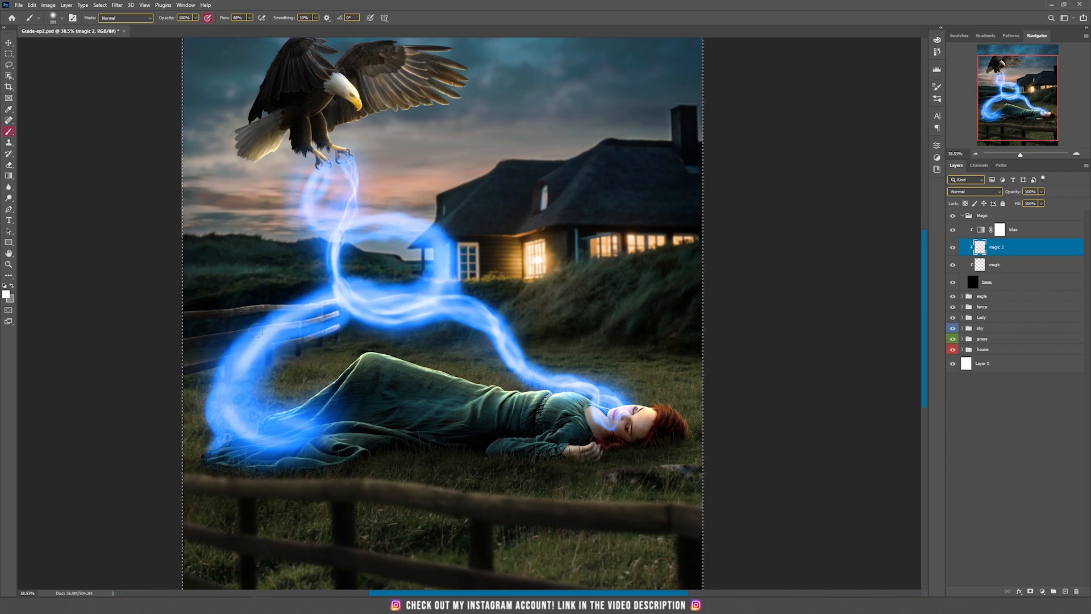
# Paint layered strands along the whole second trail, from below the claws around the house-side loop to the dress hem.
pyautogui.moveTo(307, 424); pyautogui.dragTo(315, 287)
pyautogui.moveTo(312, 242)
pyautogui.mouseDown()
pyautogui.moveTo(300, 182)
pyautogui.moveTo(290, 227)
pyautogui.moveTo(439, 270)
pyautogui.moveTo(250, 392)
pyautogui.moveTo(309, 425)
pyautogui.mouseUp()
pyautogui.hotkey('ctrl', 'z')
pyautogui.keyDown('alt'); pyautogui.rightClick(328, 212); pyautogui.keyUp('alt')
pyautogui.moveTo(222, 372); pyautogui.dragTo(290, 309)
pyautogui.moveTo(316, 169)
pyautogui.mouseDown()
pyautogui.moveTo(312, 211)
pyautogui.moveTo(334, 244)
pyautogui.mouseUp()
pyautogui.moveTo(321, 245)
pyautogui.mouseDown()
pyautogui.moveTo(363, 234)
pyautogui.moveTo(442, 241)
pyautogui.mouseUp()
pyautogui.moveTo(431, 275); pyautogui.dragTo(411, 284)
pyautogui.moveTo(351, 307)
pyautogui.mouseDown()
pyautogui.moveTo(302, 331)
pyautogui.moveTo(220, 335)
pyautogui.mouseUp()
pyautogui.moveTo(312, 419)
pyautogui.mouseDown()
pyautogui.moveTo(285, 403)
pyautogui.moveTo(218, 443)
pyautogui.mouseUp()
pyautogui.moveTo(332, 344); pyautogui.dragTo(391, 329)
# Thin the fence-side curve with the eraser, try another long strand toward the dress hem, and undo that strand.
pyautogui.press('e')
pyautogui.moveTo(244, 426)
pyautogui.mouseDown()
pyautogui.moveTo(318, 319)
pyautogui.moveTo(431, 256)
pyautogui.moveTo(309, 327)
pyautogui.moveTo(451, 262)
pyautogui.moveTo(329, 321)
pyautogui.mouseUp()
pyautogui.press('b')
pyautogui.keyDown('alt'); pyautogui.rightClick(329, 326); pyautogui.keyUp('alt')
pyautogui.keyDown('alt'); pyautogui.rightClick(454, 289); pyautogui.keyUp('alt')
pyautogui.moveTo(333, 302)
pyautogui.mouseDown()
pyautogui.moveTo(206, 343)
pyautogui.moveTo(273, 410)
pyautogui.moveTo(313, 428)
pyautogui.mouseUp()
pyautogui.hotkey('ctrl', 'z')
# Add short strands just below the claws, inside the house-side loop and above the crossing of the two trails.
pyautogui.moveTo(332, 164); pyautogui.dragTo(309, 183)
pyautogui.moveTo(426, 256)
pyautogui.mouseDown()
pyautogui.moveTo(454, 292)
pyautogui.moveTo(386, 278)
pyautogui.mouseUp()
pyautogui.moveTo(332, 296)
pyautogui.mouseDown()
pyautogui.moveTo(256, 323)
pyautogui.moveTo(280, 384)
pyautogui.moveTo(381, 287)
pyautogui.moveTo(417, 278)
pyautogui.moveTo(431, 232)
pyautogui.moveTo(324, 233)
pyautogui.mouseUp()
pyautogui.keyDown('alt'); pyautogui.rightClick(318, 295); pyautogui.keyUp('alt')
pyautogui.press('e')
pyautogui.press('b')
# Paint fine strands along the fence-side curve, over the dress hem and around the lower loop.
pyautogui.keyDown('alt'); pyautogui.rightClick(403, 283); pyautogui.keyUp('alt')
pyautogui.moveTo(313, 321); pyautogui.dragTo(236, 378)
pyautogui.moveTo(224, 386)
pyautogui.mouseDown()
pyautogui.moveTo(217, 431)
pyautogui.moveTo(318, 432)
pyautogui.mouseUp()
pyautogui.moveTo(231, 338); pyautogui.dragTo(217, 384)
pyautogui.moveTo(327, 299); pyautogui.dragTo(281, 316)
pyautogui.moveTo(363, 294); pyautogui.dragTo(389, 275)
pyautogui.moveTo(397, 330); pyautogui.dragTo(432, 324)
# Paint fine strands around the upper loop in front of the house, redoing the first stroke with a resized brush.
pyautogui.keyDown('alt'); pyautogui.rightClick(350, 156); pyautogui.keyUp('alt')
pyautogui.keyDown('alt'); pyautogui.rightClick(335, 239); pyautogui.keyUp('alt')
pyautogui.moveTo(343, 245); pyautogui.dragTo(447, 261)
pyautogui.hotkey('ctrl', 'z')
pyautogui.keyDown('alt'); pyautogui.rightClick(368, 250); pyautogui.keyUp('alt')
pyautogui.moveTo(352, 246)
pyautogui.mouseDown()
pyautogui.moveTo(400, 234)
pyautogui.moveTo(426, 279)
pyautogui.mouseUp()
pyautogui.moveTo(420, 234); pyautogui.dragTo(452, 286)
pyautogui.press('v')
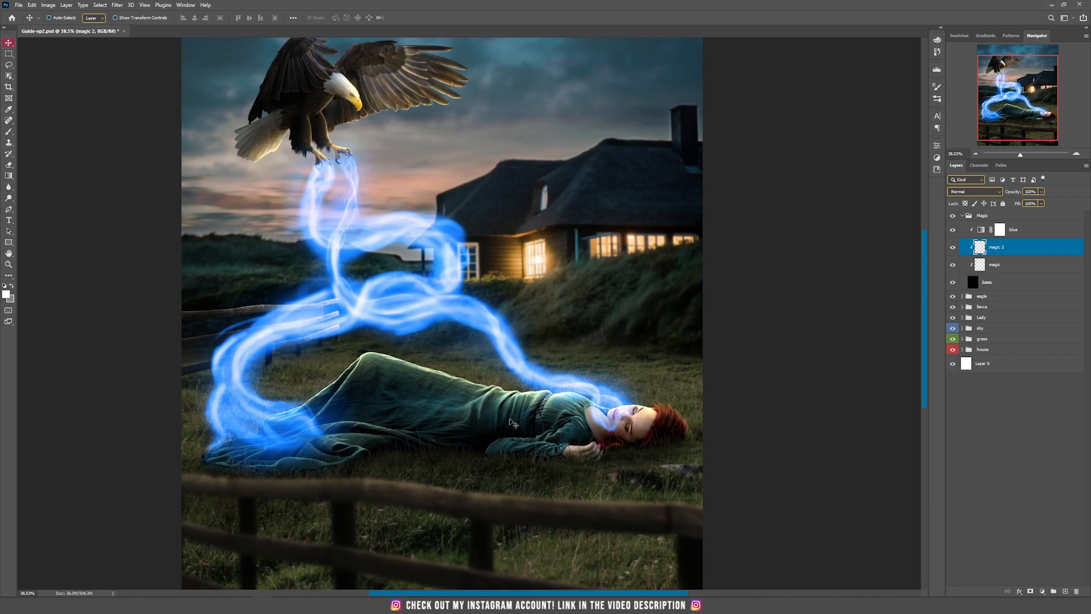
# Create a Linear Dodge (Add) layer filled with neutral black above Layer 5 in the Lady group.
pyautogui.scroll(-1, 514, 423)
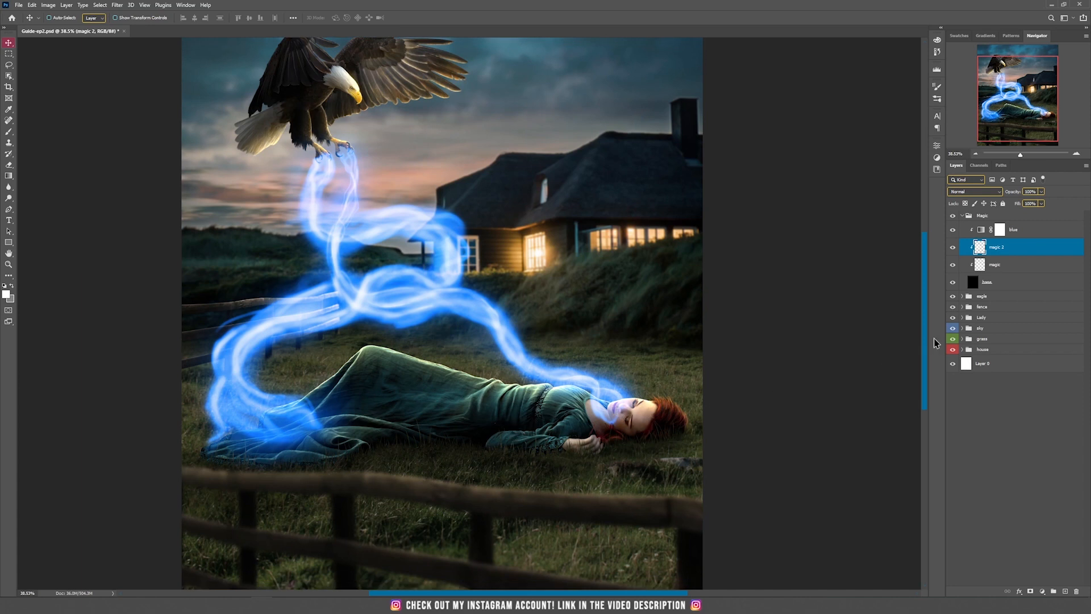
pyautogui.click(962, 318)
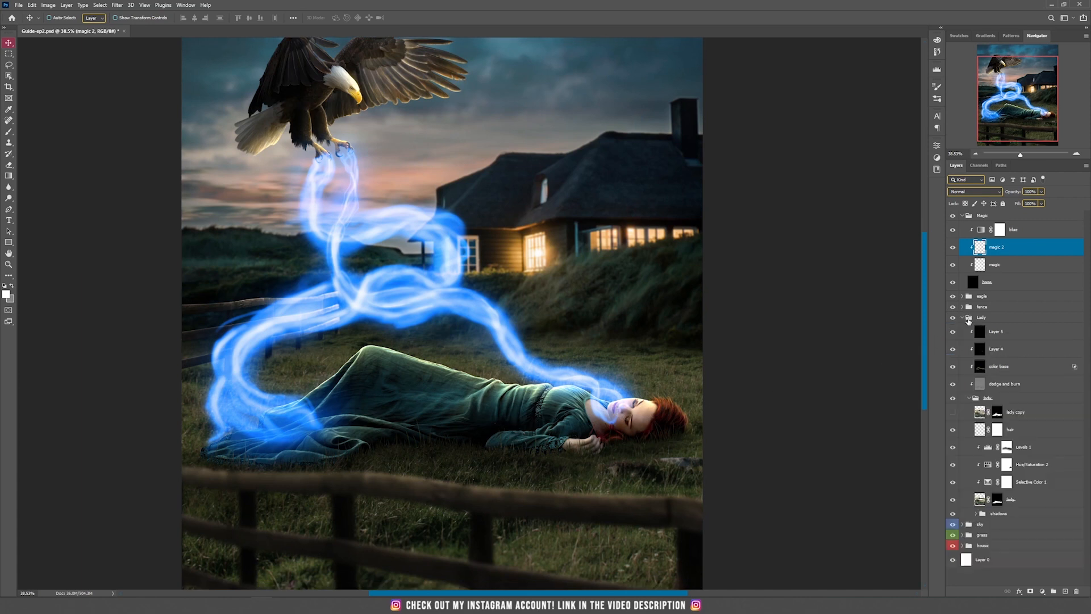
pyautogui.hotkey('shift', 'alt', 'w')
pyautogui.click(1003, 335)
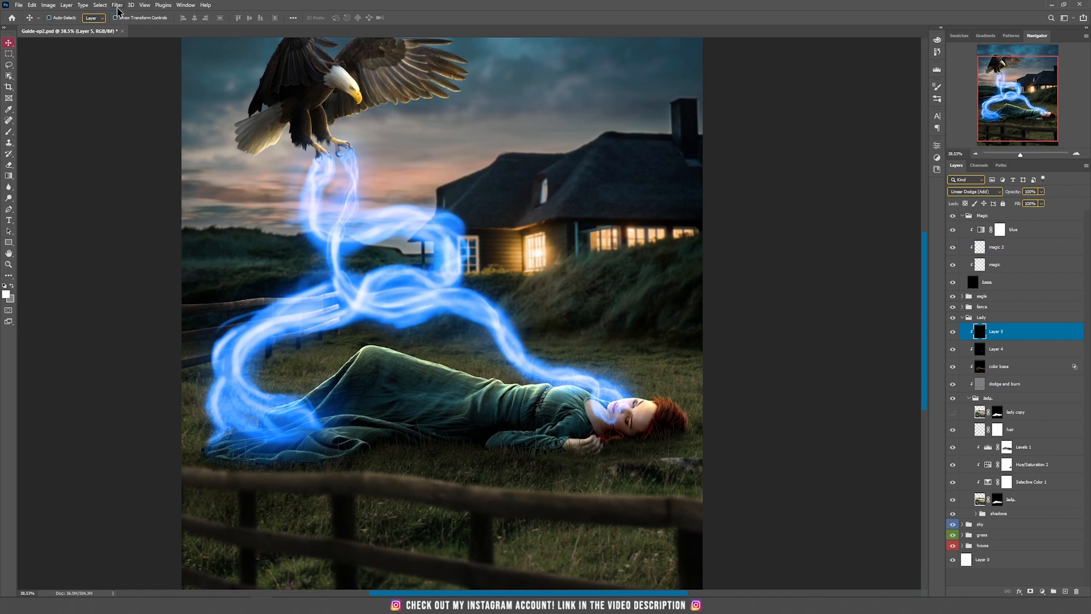
pyautogui.click(66, 5)
pyautogui.moveTo(102, 14)
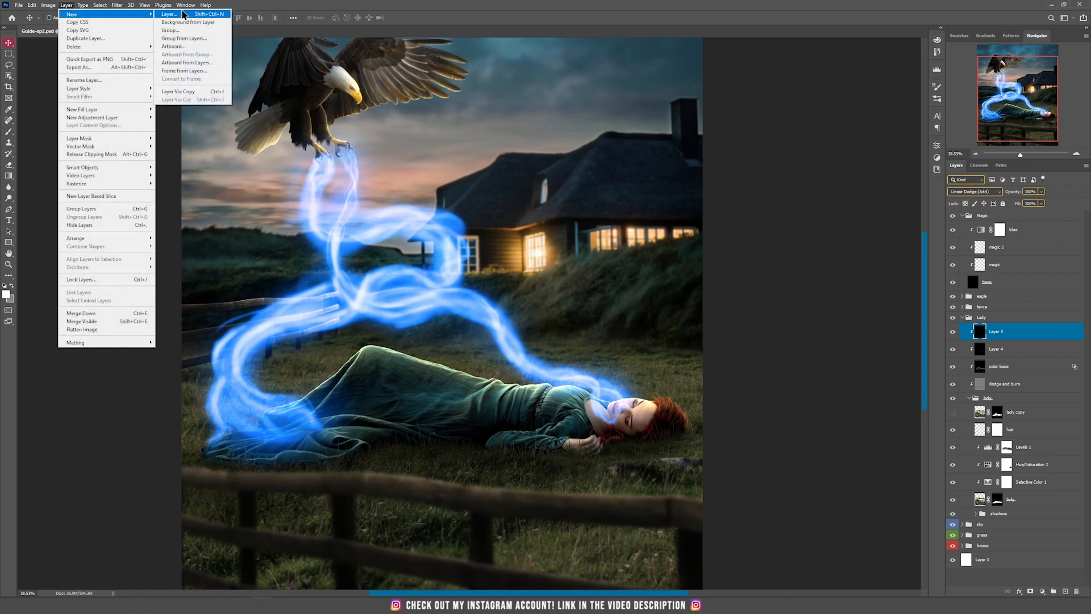
pyautogui.click(184, 13)
pyautogui.click(508, 217)
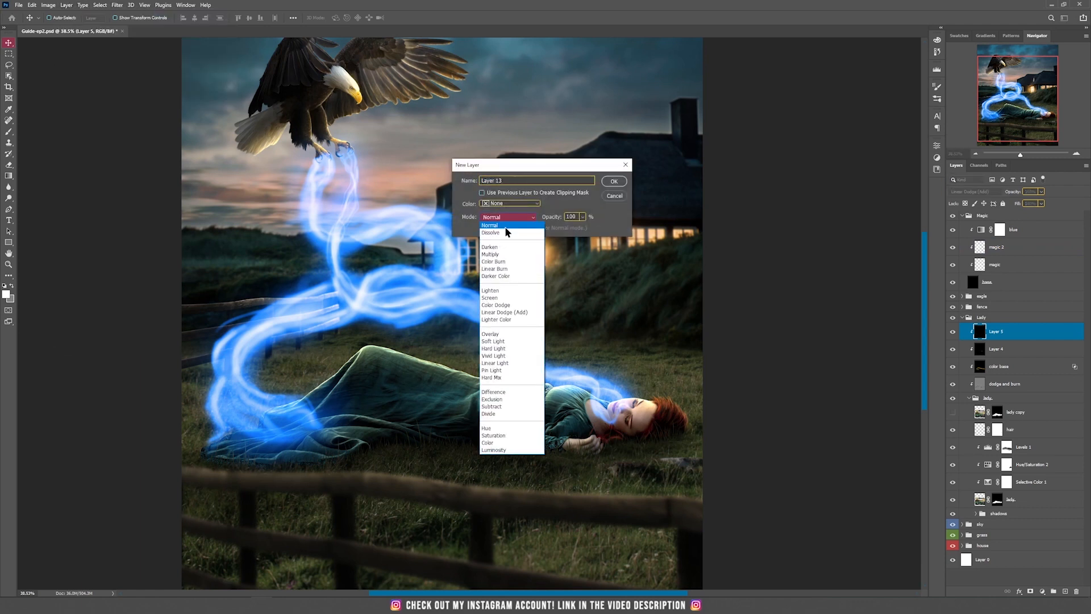
pyautogui.click(500, 312)
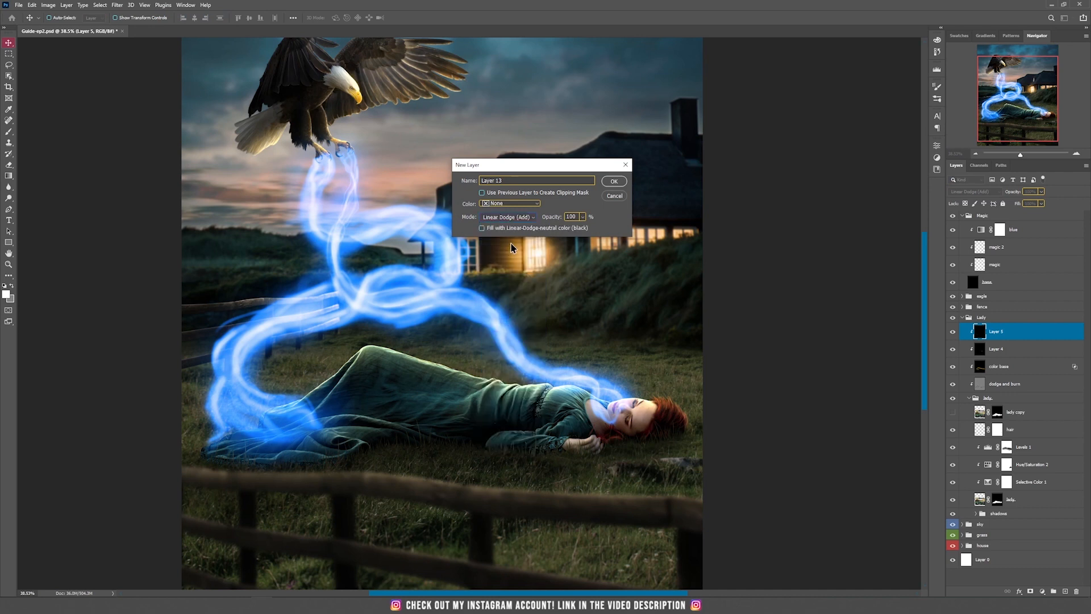
pyautogui.click(614, 181)
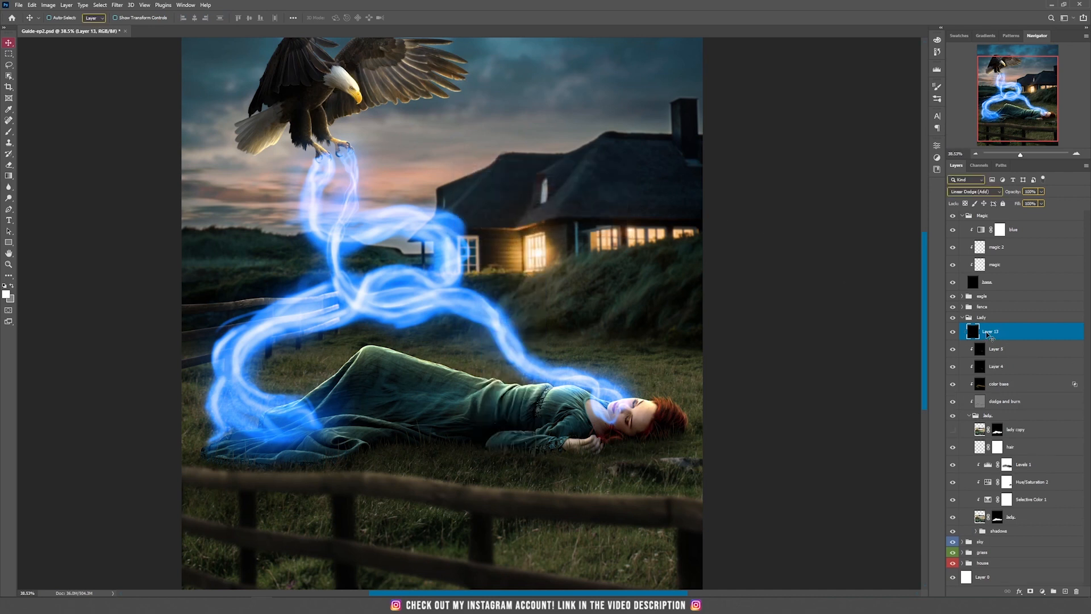
# Rename the new Lady light layer blue and clip it to the woman's layers below.
pyautogui.write('blue')
pyautogui.press('Return')
pyautogui.keyDown('alt'); pyautogui.click(986, 336); pyautogui.keyUp('alt')
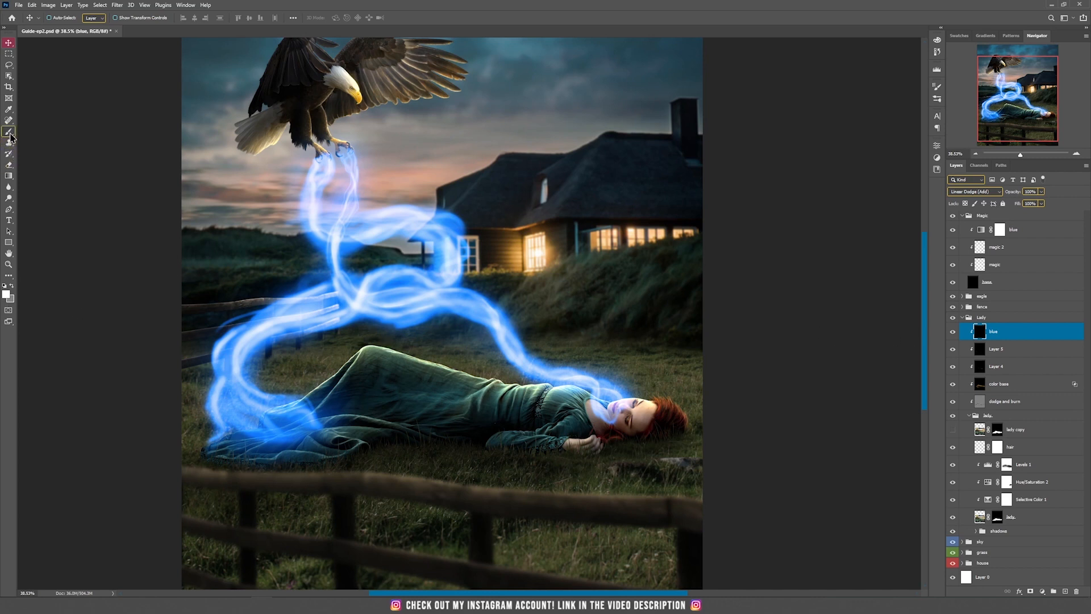
# Set the foreground color to a bright blue matching the trail and the brush flow to 5%.
pyautogui.click(7, 294)
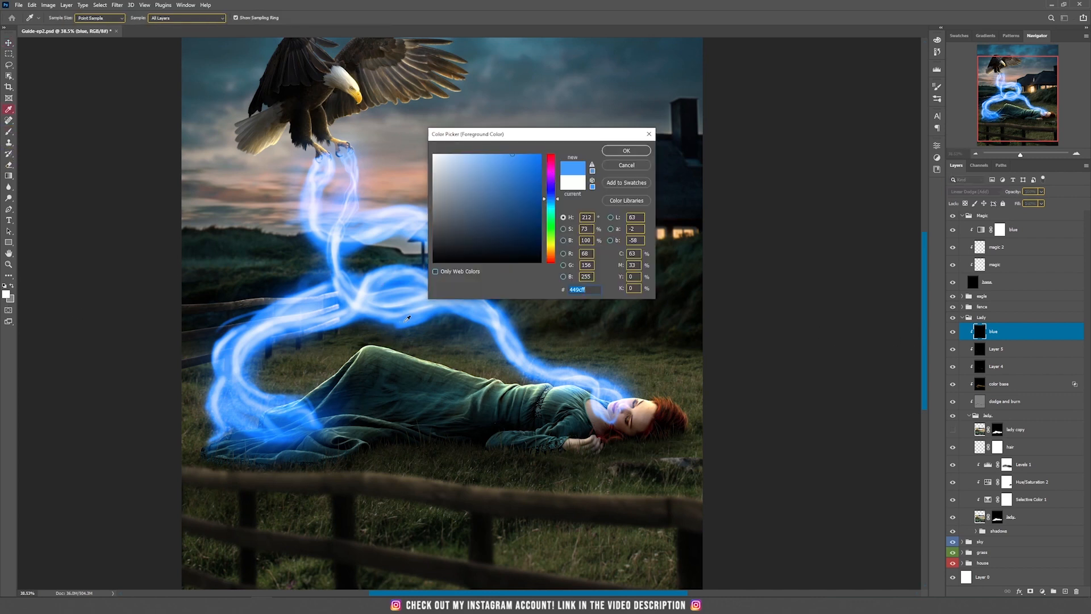
pyautogui.click(625, 151)
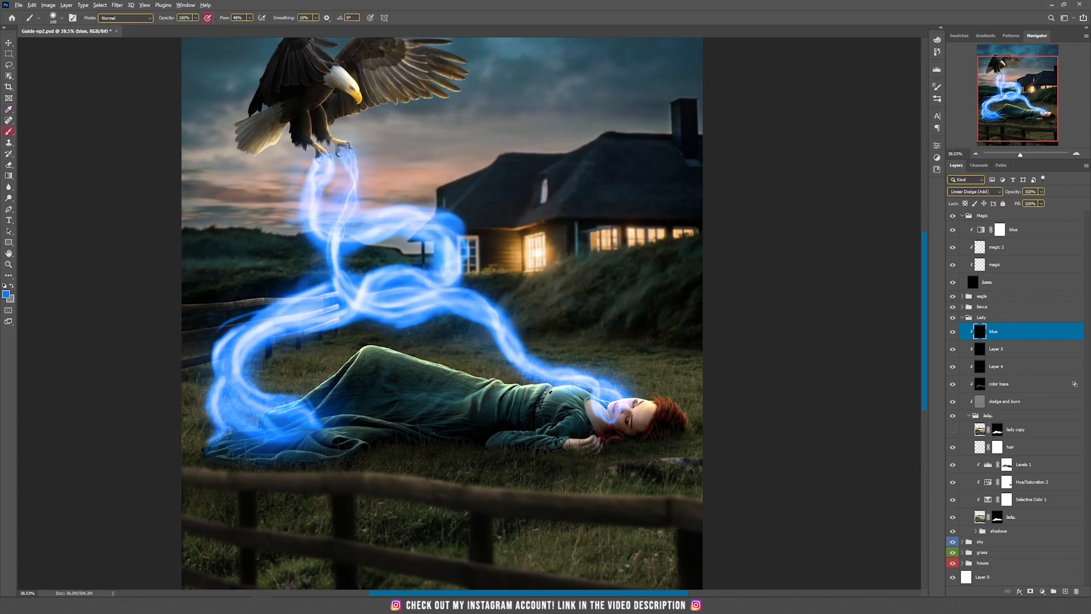
pyautogui.scroll(5, 537, 397)
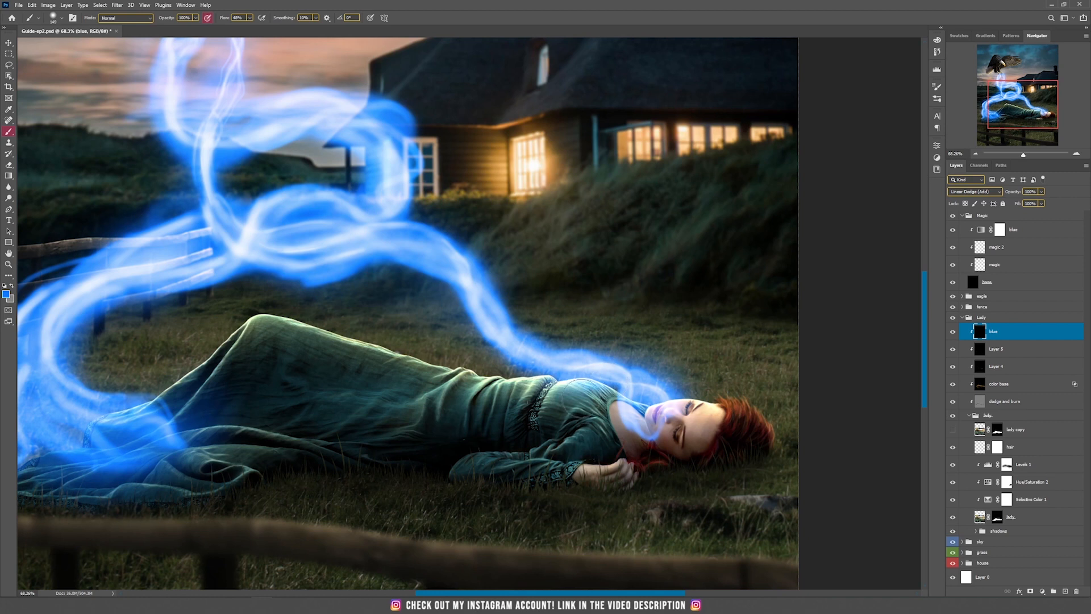
pyautogui.scroll(-2, 588, 375)
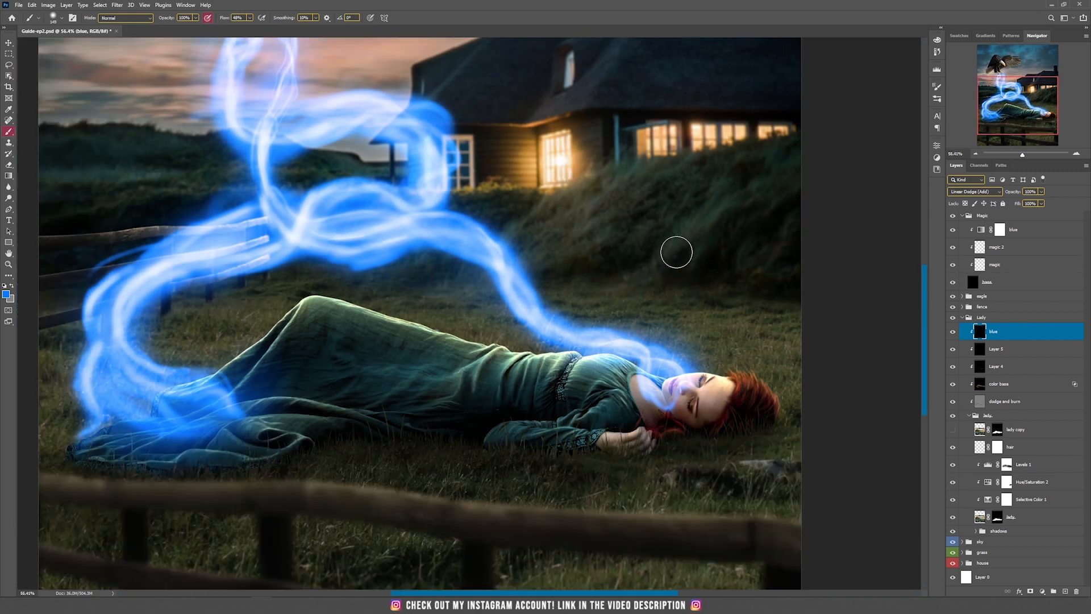
pyautogui.click(249, 17)
pyautogui.click(235, 28)
pyautogui.write('5')
# Paint soft blue light over the woman's face, arm and dress.
pyautogui.click(616, 357)
pyautogui.click(617, 360)
pyautogui.moveTo(696, 385); pyautogui.dragTo(730, 384)
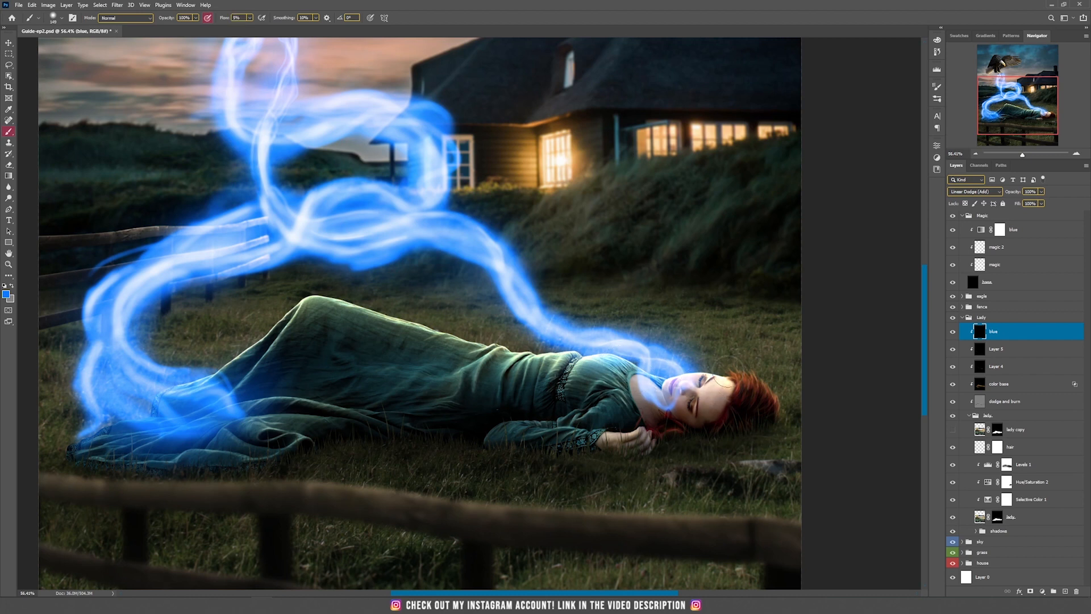
pyautogui.moveTo(719, 392)
pyautogui.mouseDown()
pyautogui.moveTo(551, 420)
pyautogui.moveTo(483, 358)
pyautogui.moveTo(290, 337)
pyautogui.moveTo(278, 403)
pyautogui.moveTo(414, 417)
pyautogui.moveTo(614, 392)
pyautogui.moveTo(250, 443)
pyautogui.mouseUp()
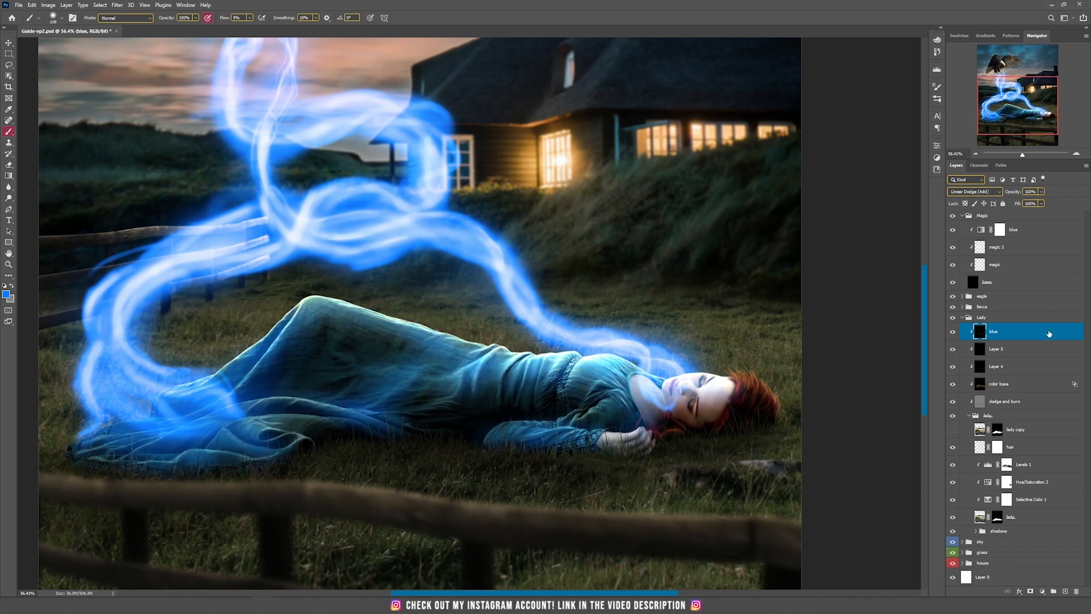
# Split the Blend If underlying-layer black slider of the Lady group's blue layer to 0 / 134.
pyautogui.doubleClick(1034, 332)
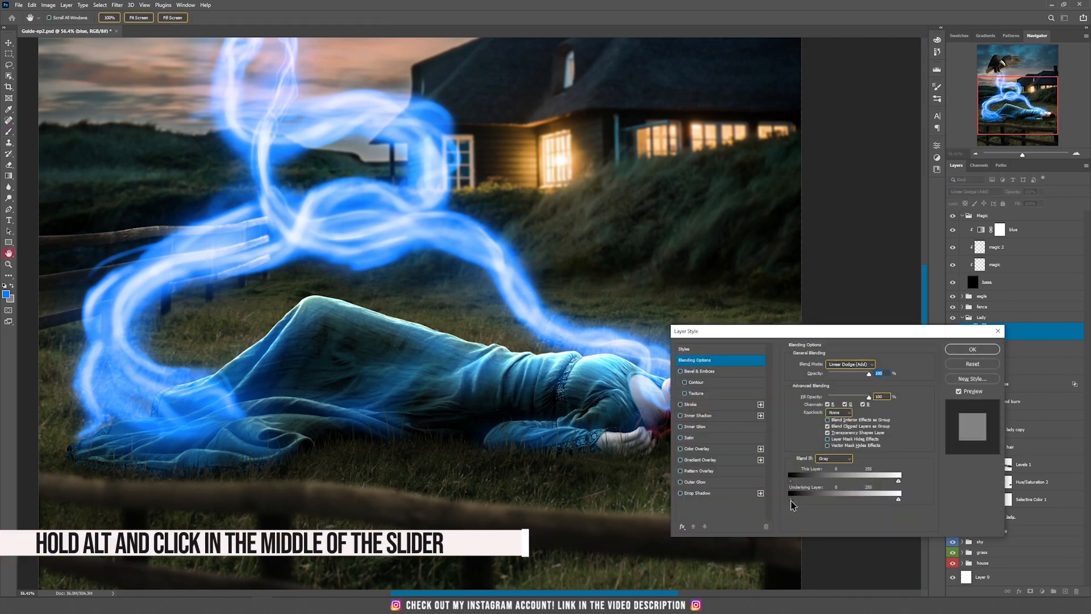
pyautogui.moveTo(795, 503); pyautogui.dragTo(846, 502)
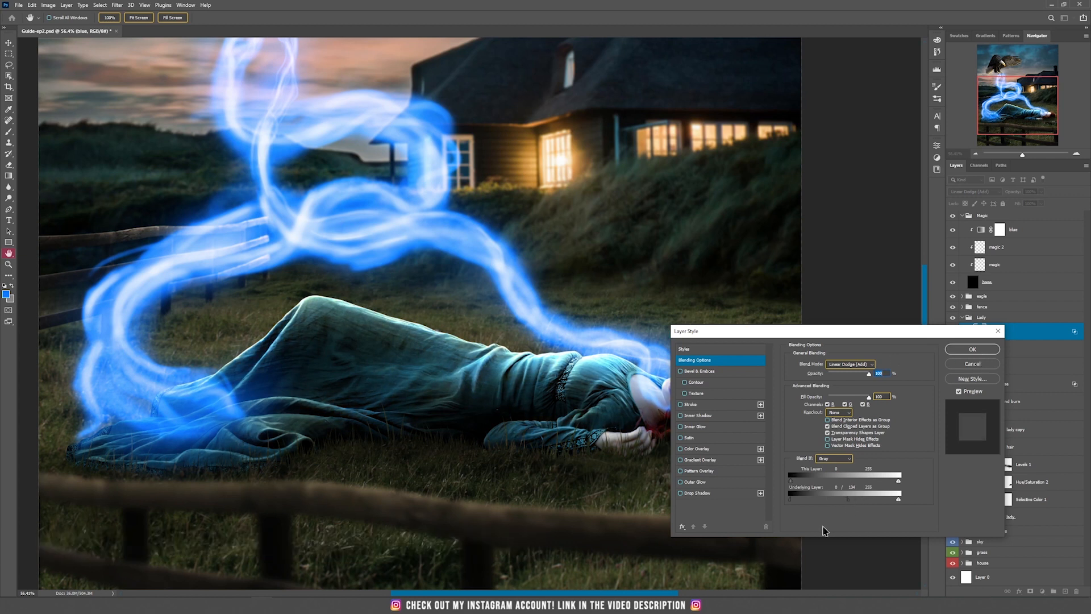
pyautogui.click(969, 349)
# Strengthen the blue light on the woman's face, hair and neckline, and check it against the whole image.
pyautogui.scroll(-6, 599, 406)
pyautogui.scroll(3, 601, 403)
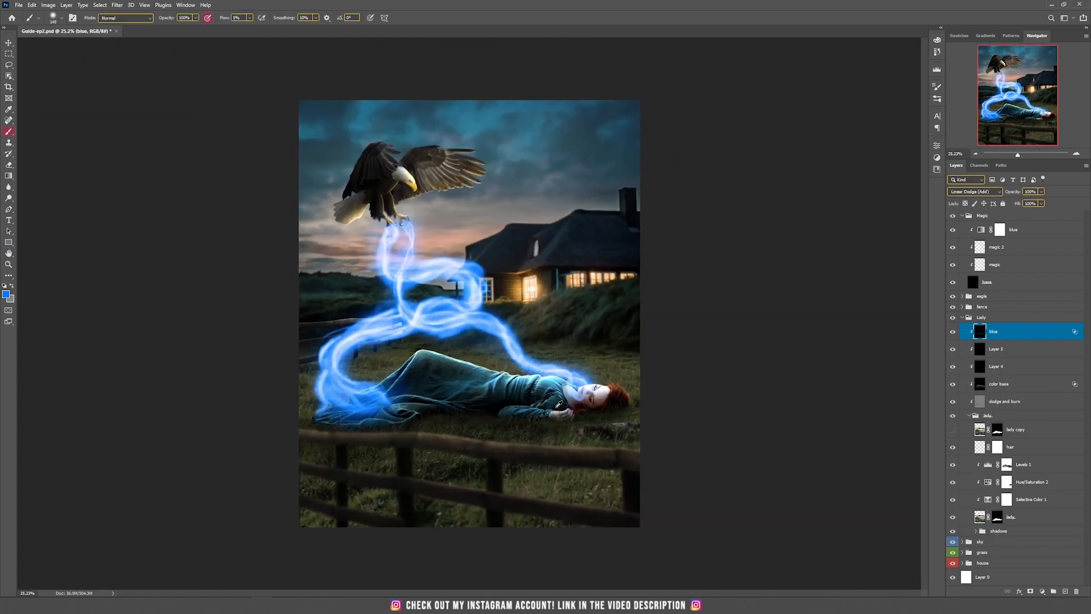
pyautogui.scroll(3, 636, 405)
pyautogui.scroll(1, 637, 404)
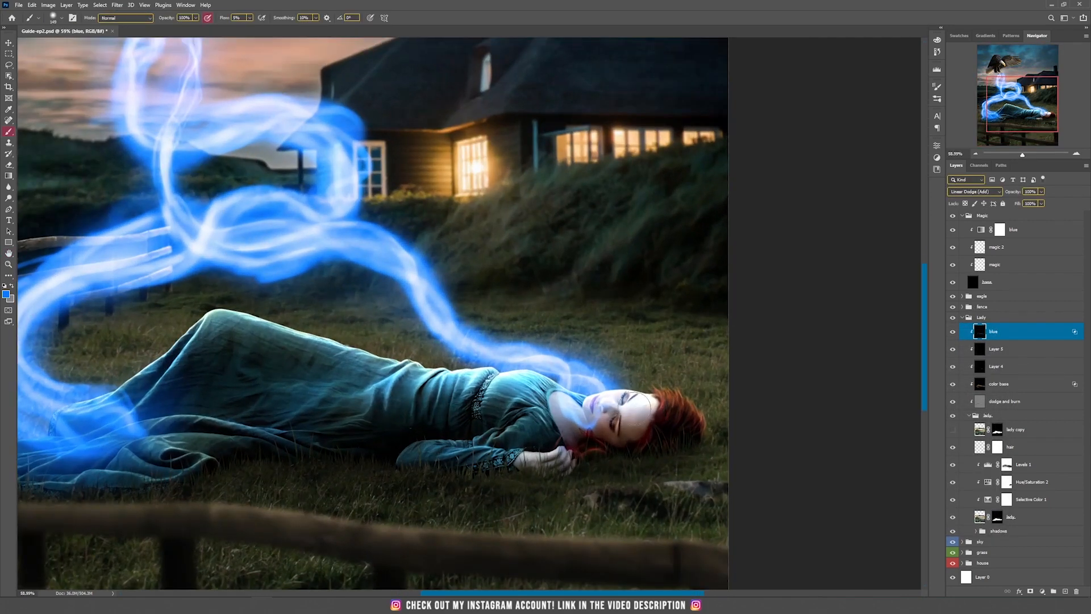
pyautogui.moveTo(626, 426); pyautogui.dragTo(642, 404)
pyautogui.moveTo(547, 408); pyautogui.dragTo(558, 421)
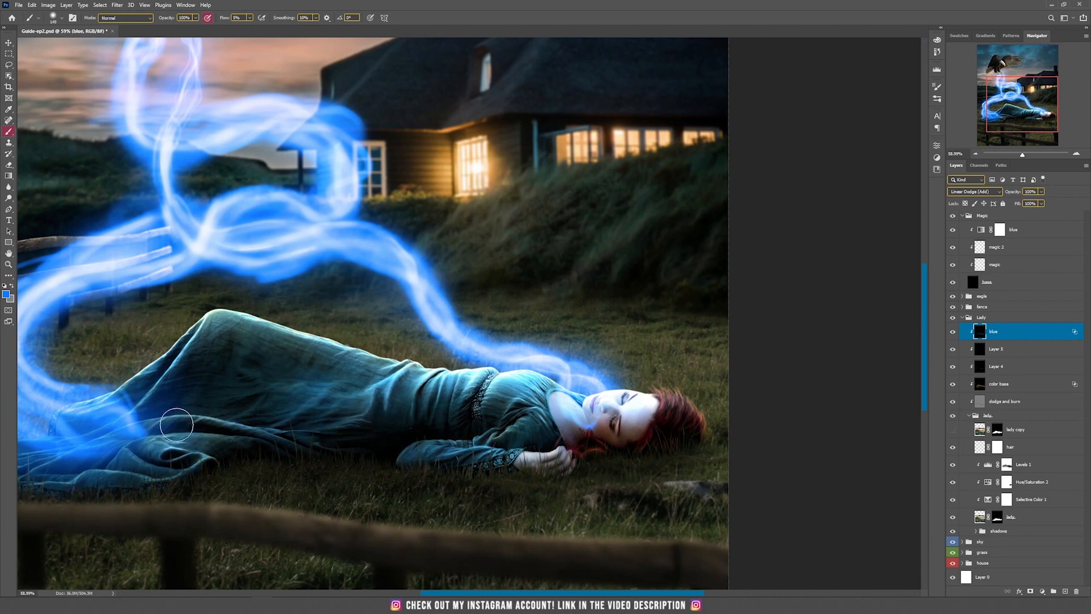
pyautogui.scroll(-8, 250, 408)
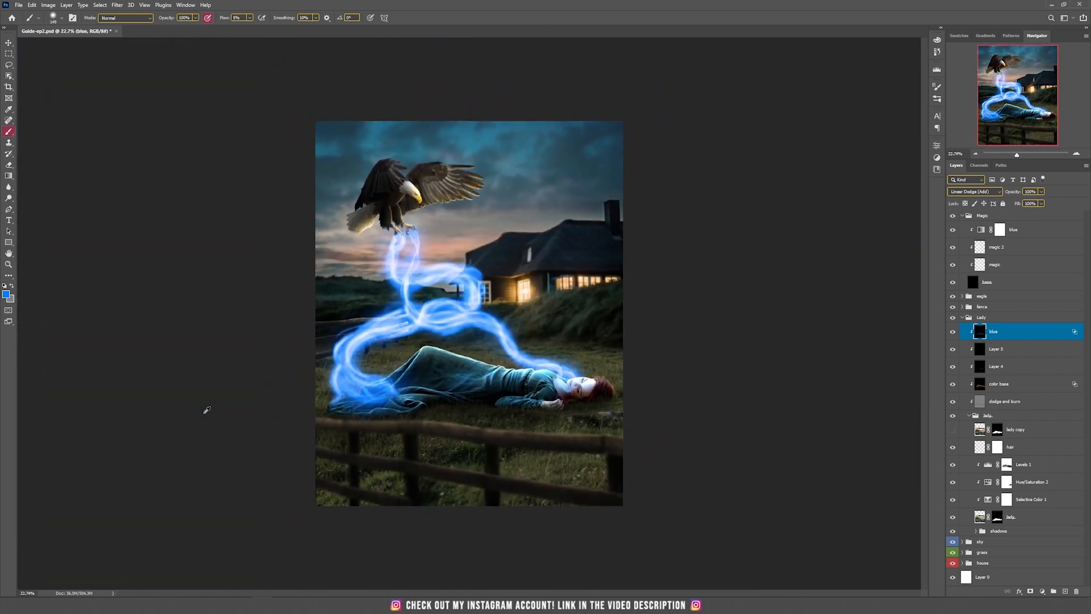
pyautogui.scroll(3, 429, 411)
pyautogui.scroll(1, 429, 409)
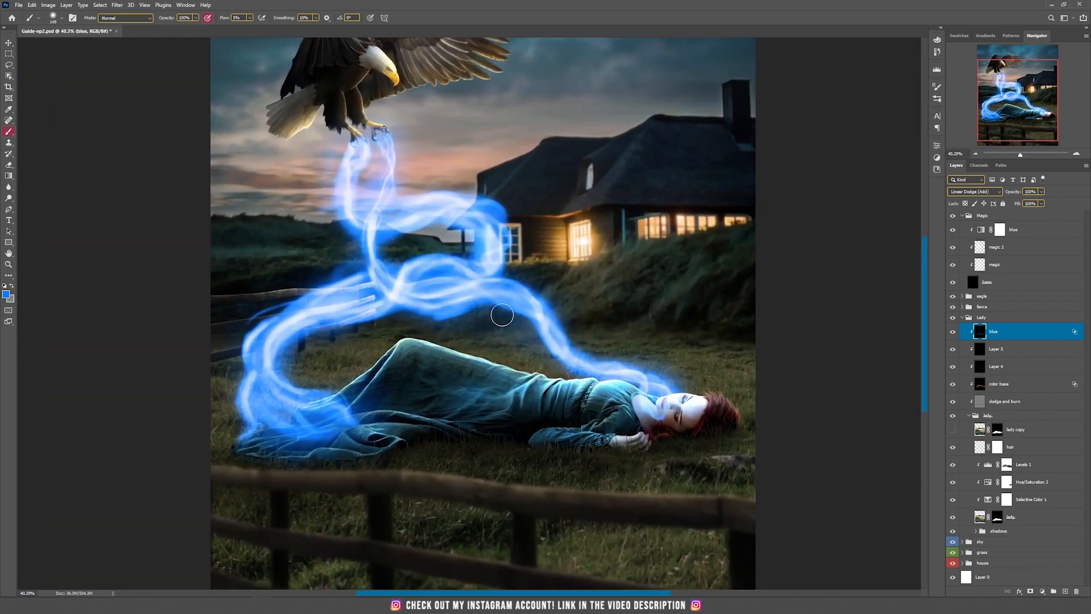
# Create a Linear Dodge (Add) layer filled with neutral black above Hue/Saturation 1 in the grass group.
pyautogui.click(961, 318)
pyautogui.click(961, 339)
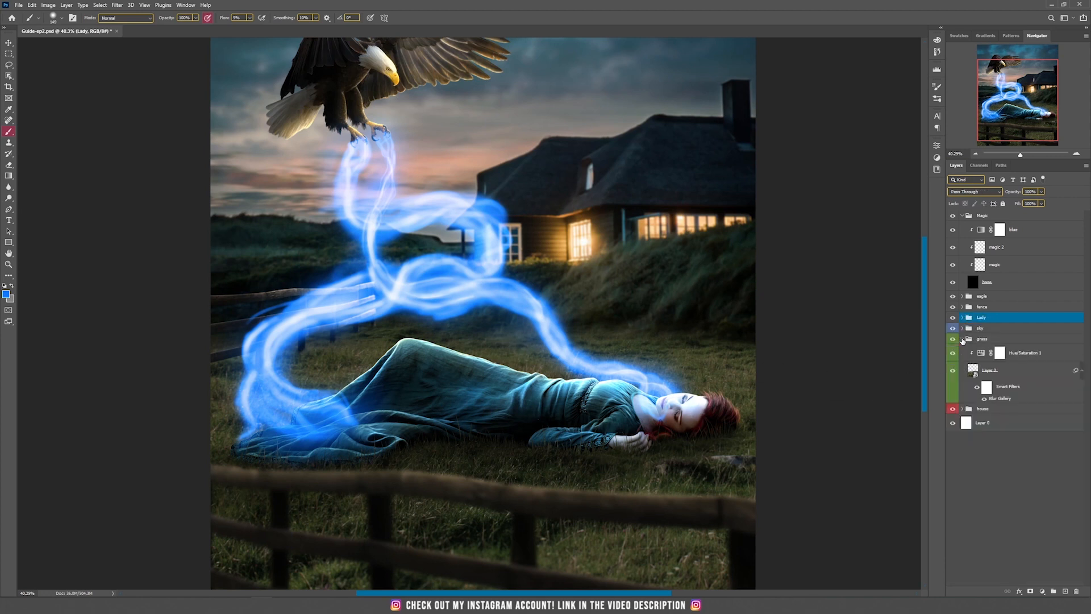
pyautogui.click(1024, 354)
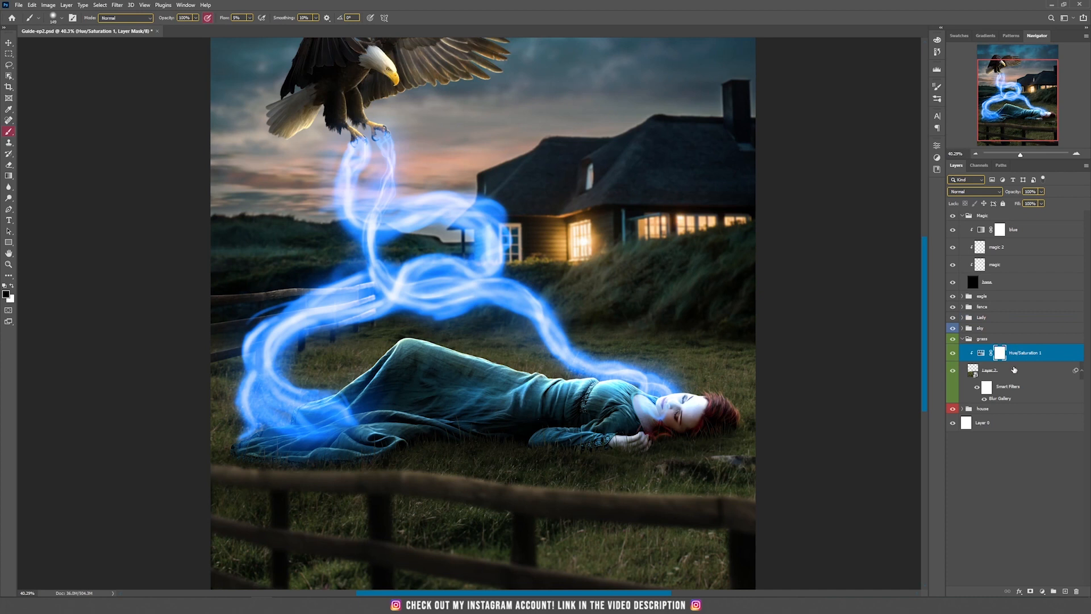
pyautogui.click(67, 5)
pyautogui.moveTo(77, 14)
pyautogui.click(167, 15)
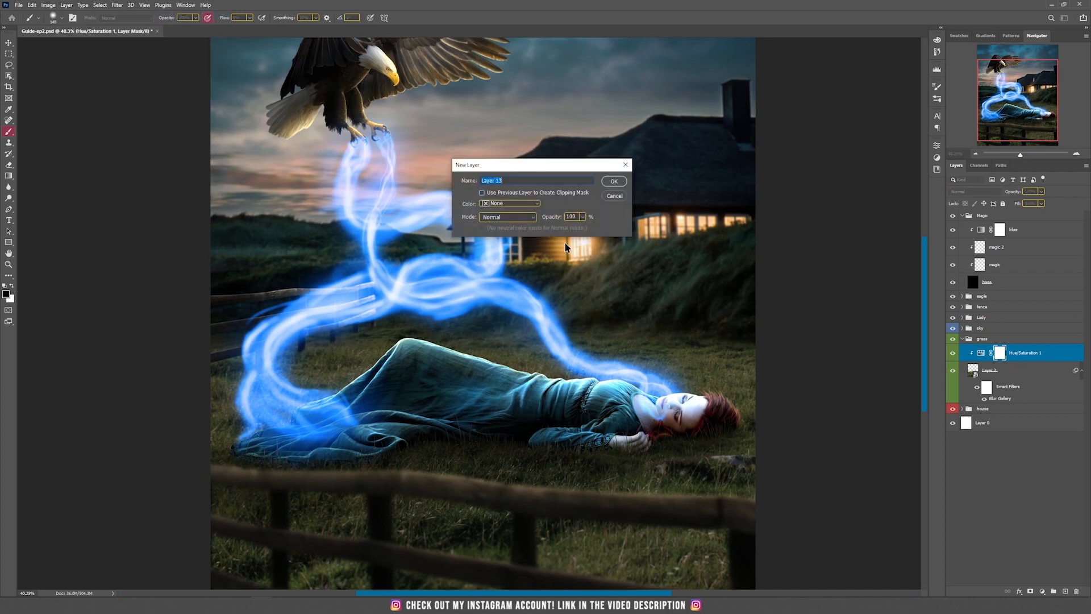
pyautogui.click(509, 217)
pyautogui.click(523, 312)
pyautogui.click(506, 228)
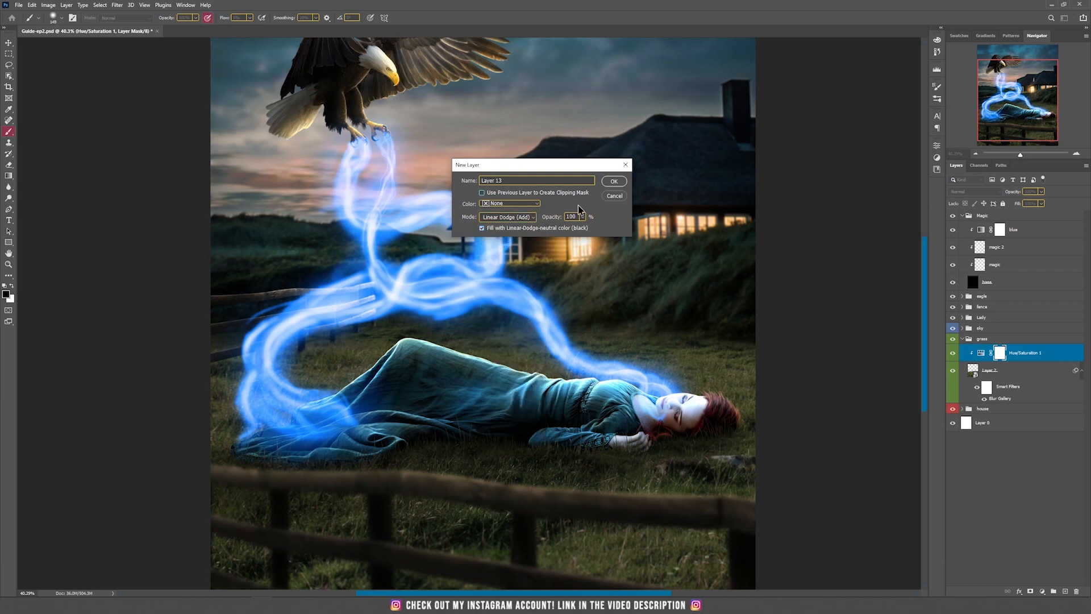
pyautogui.click(614, 181)
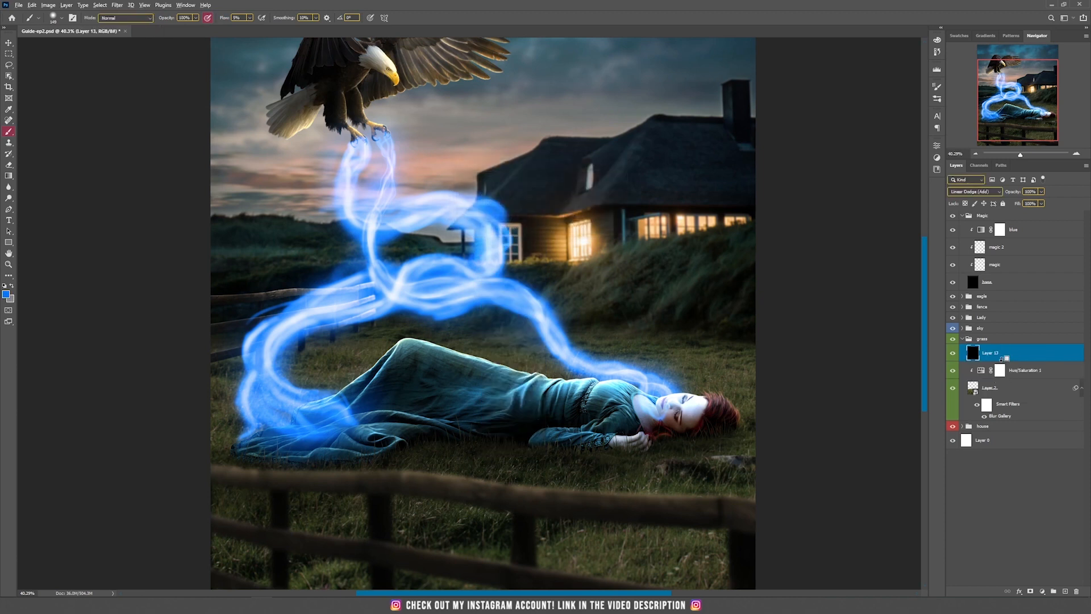
# Clip the new grass light layer to the layers below and rename it blue.
pyautogui.keyDown('alt'); pyautogui.click(1000, 359); pyautogui.keyUp('alt')
pyautogui.write('blue')
pyautogui.press('Return')
# Paint blue light over the grass in front of the woman on the grass group's blue layer, enlarging the brush for broader coverage.
pyautogui.moveTo(626, 350); pyautogui.dragTo(627, 242)
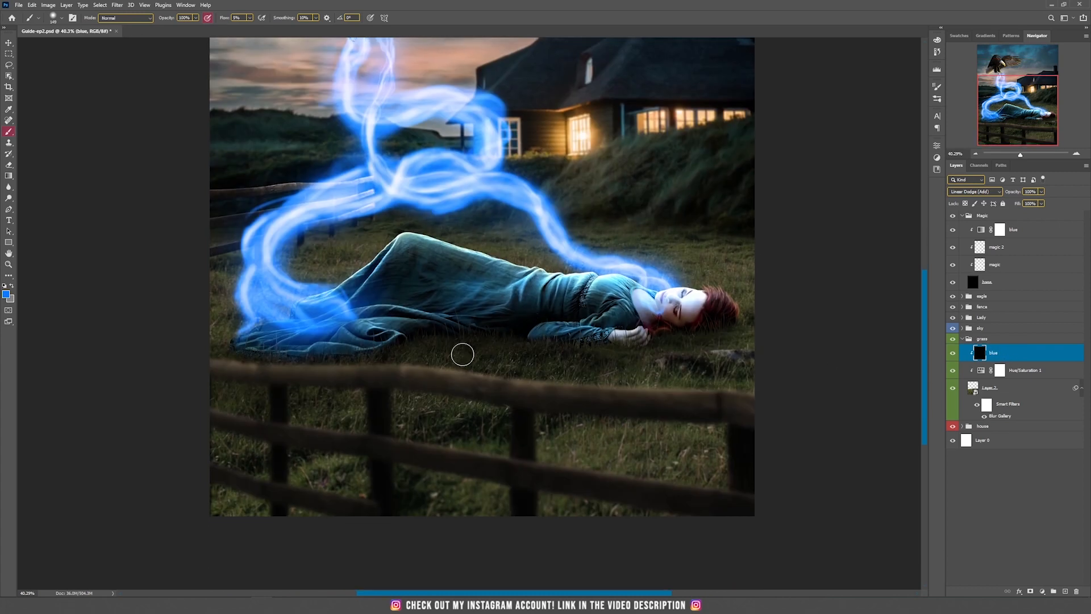
pyautogui.moveTo(470, 362)
pyautogui.mouseDown()
pyautogui.moveTo(434, 354)
pyautogui.moveTo(474, 344)
pyautogui.moveTo(357, 360)
pyautogui.moveTo(457, 346)
pyautogui.moveTo(386, 367)
pyautogui.moveTo(172, 356)
pyautogui.moveTo(267, 367)
pyautogui.moveTo(319, 396)
pyautogui.moveTo(489, 345)
pyautogui.moveTo(516, 352)
pyautogui.moveTo(522, 361)
pyautogui.moveTo(511, 371)
pyautogui.moveTo(542, 383)
pyautogui.moveTo(693, 340)
pyautogui.moveTo(771, 342)
pyautogui.moveTo(734, 342)
pyautogui.moveTo(741, 355)
pyautogui.moveTo(620, 401)
pyautogui.moveTo(496, 375)
pyautogui.moveTo(349, 382)
pyautogui.moveTo(393, 393)
pyautogui.moveTo(478, 378)
pyautogui.moveTo(382, 391)
pyautogui.mouseUp()
pyautogui.press(']')
pyautogui.press(']')
pyautogui.press(']')
pyautogui.press(']')
pyautogui.press(']')
pyautogui.press(']')
pyautogui.press(']')
pyautogui.press(']')
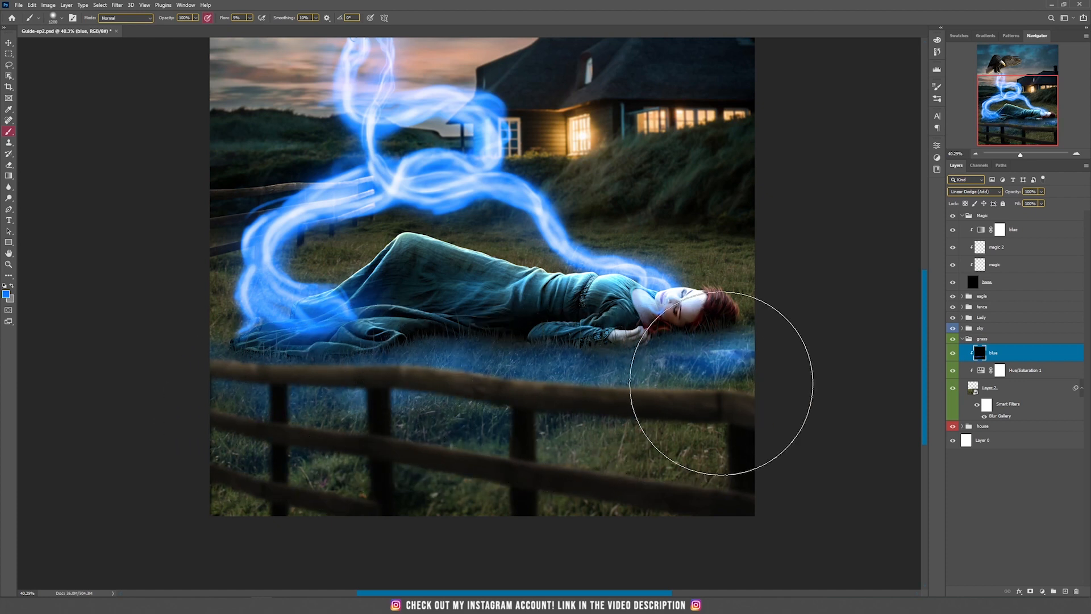
# Paint softer blue light over the grass around and behind the woman with a 700 px brush.
pyautogui.press('[')
pyautogui.press('[')
pyautogui.press('[')
pyautogui.press('[')
pyautogui.press('[')
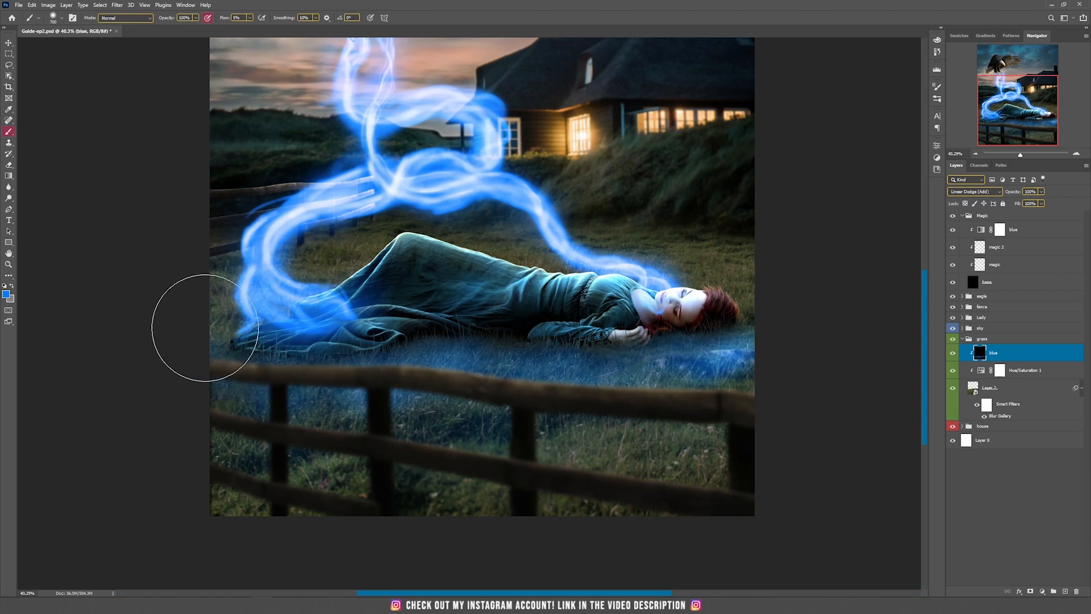
pyautogui.moveTo(319, 274); pyautogui.dragTo(355, 284)
pyautogui.moveTo(522, 273)
pyautogui.mouseDown()
pyautogui.moveTo(695, 286)
pyautogui.moveTo(759, 331)
pyautogui.mouseUp()
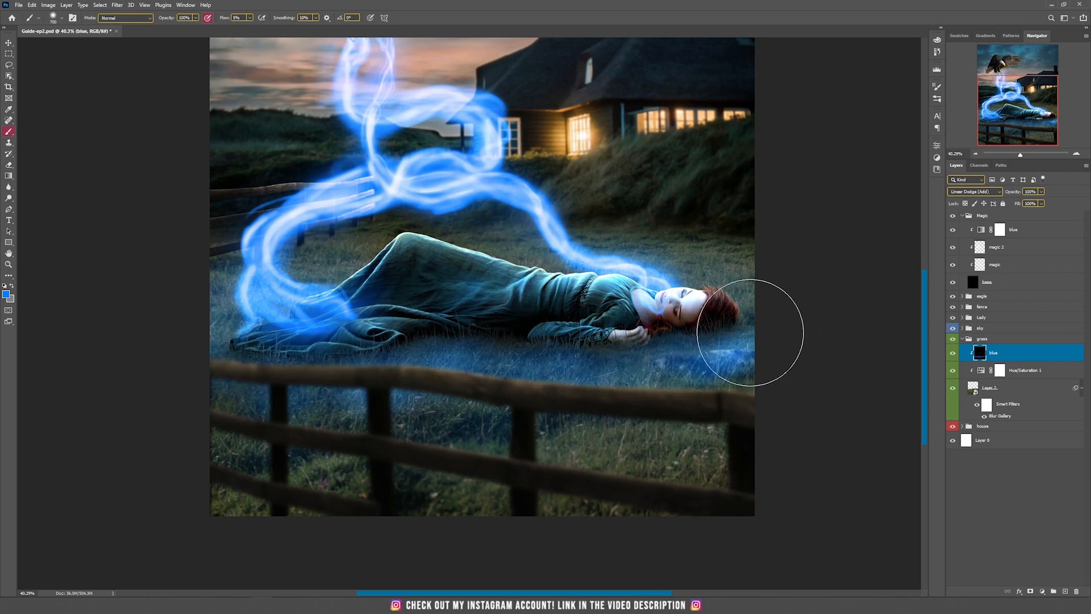
pyautogui.moveTo(352, 275); pyautogui.dragTo(379, 300)
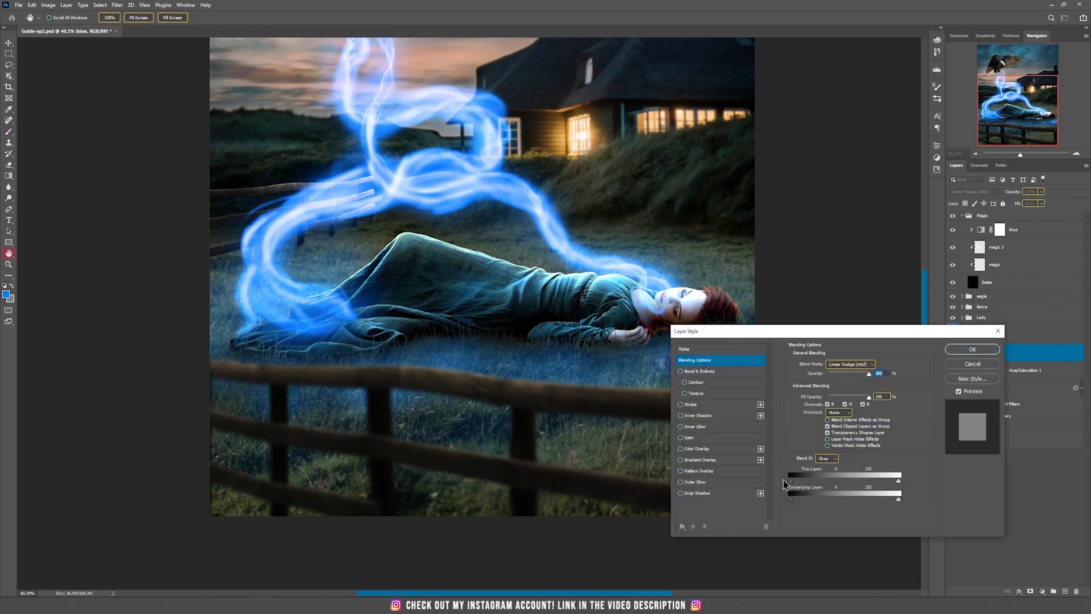
# Split the Blend If underlying-layer black slider of the grass group's blue layer to 0 / 136 and check the whole image.
pyautogui.moveTo(792, 497); pyautogui.dragTo(793, 500)
pyautogui.moveTo(810, 504); pyautogui.dragTo(846, 505)
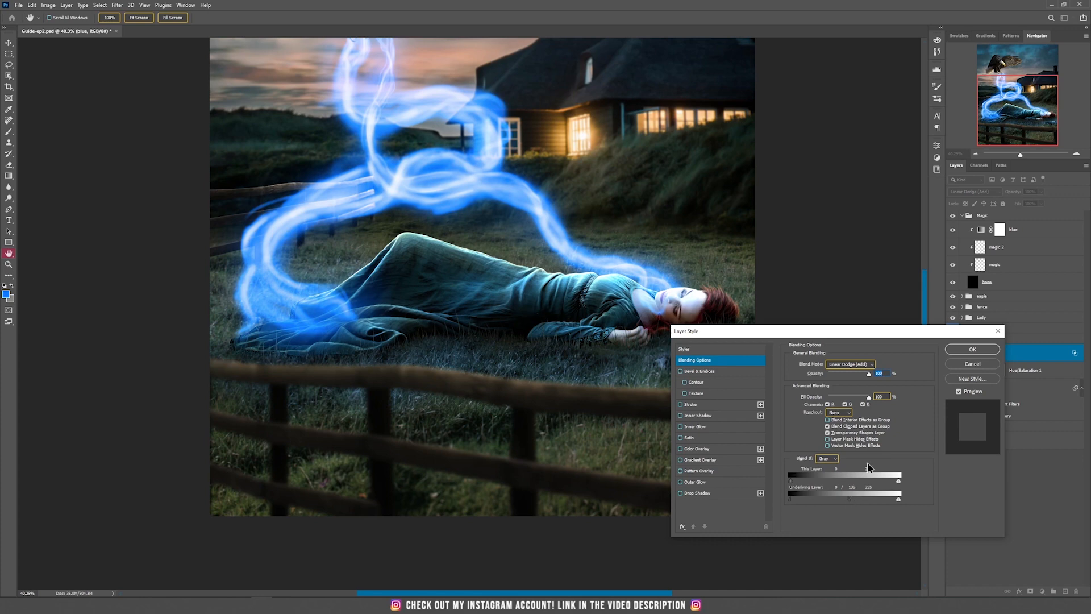
pyautogui.click(972, 349)
pyautogui.press('b')
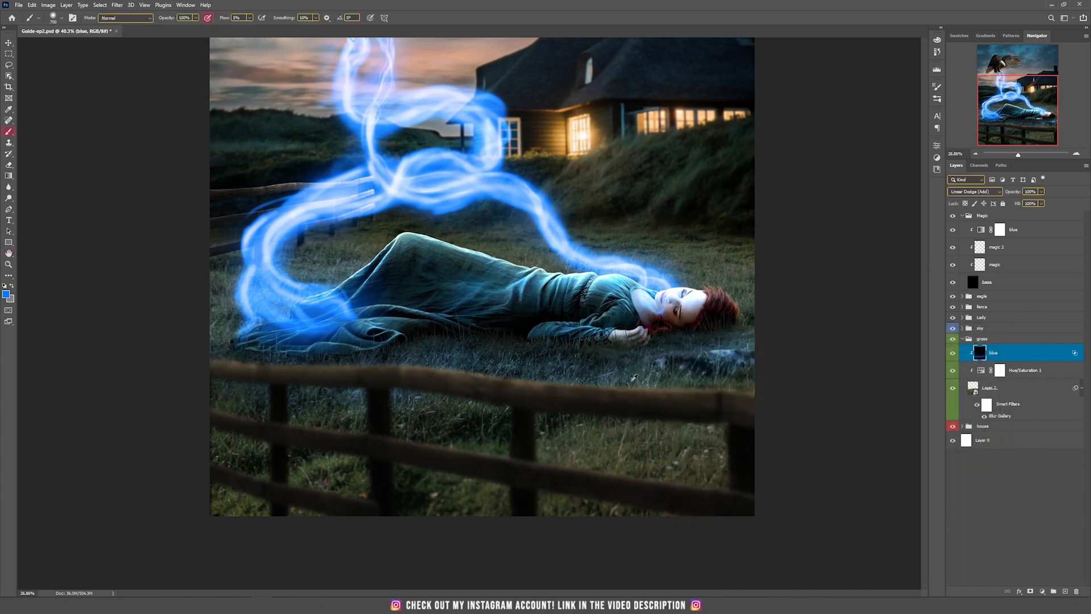
pyautogui.scroll(-2, 631, 381)
pyautogui.scroll(1, 450, 375)
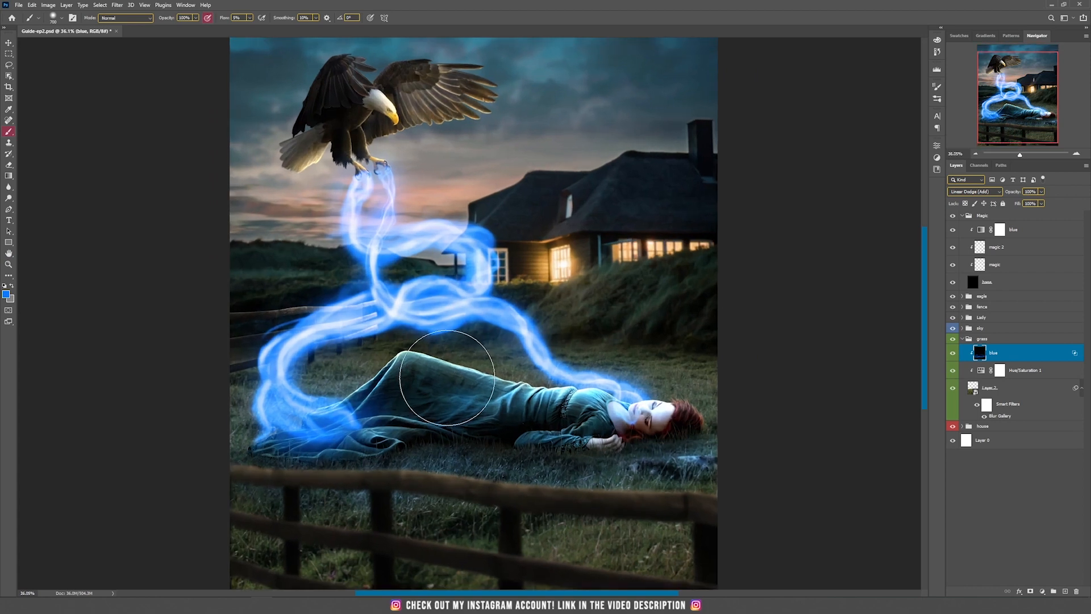
# Create a Linear Dodge (Add) layer filled with neutral black above Layer 12 in the fence group.
pyautogui.click(962, 307)
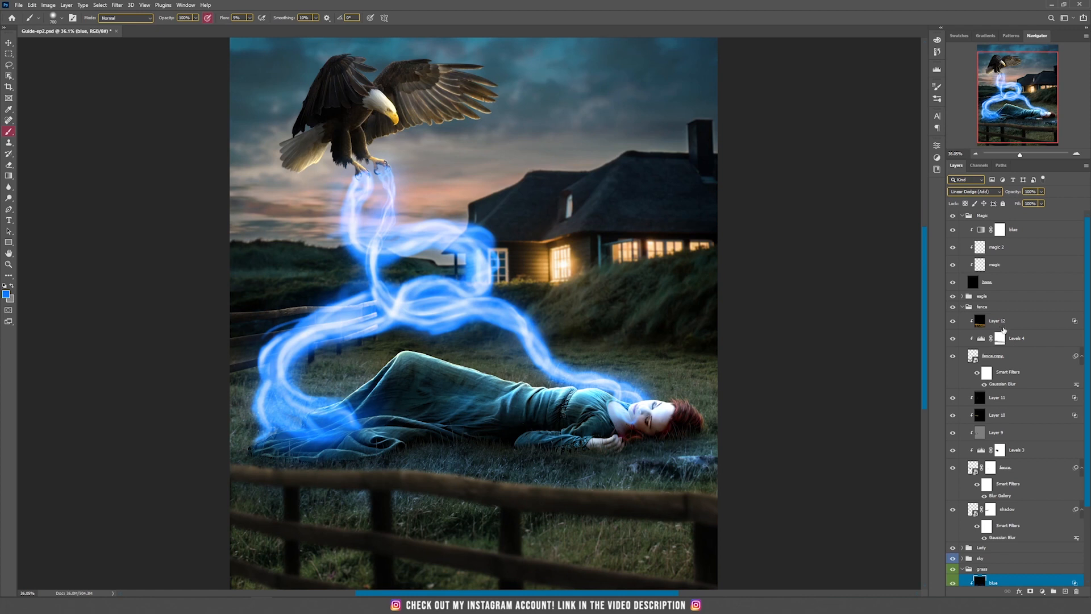
pyautogui.click(954, 357)
pyautogui.click(1022, 362)
pyautogui.click(1012, 325)
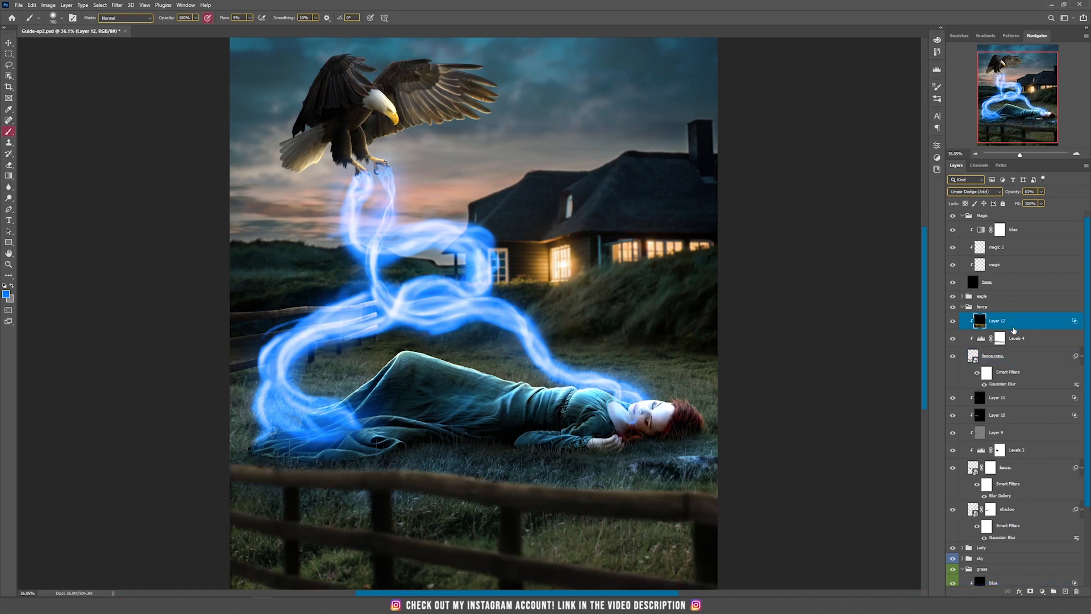
pyautogui.click(67, 5)
pyautogui.moveTo(85, 13)
pyautogui.click(170, 12)
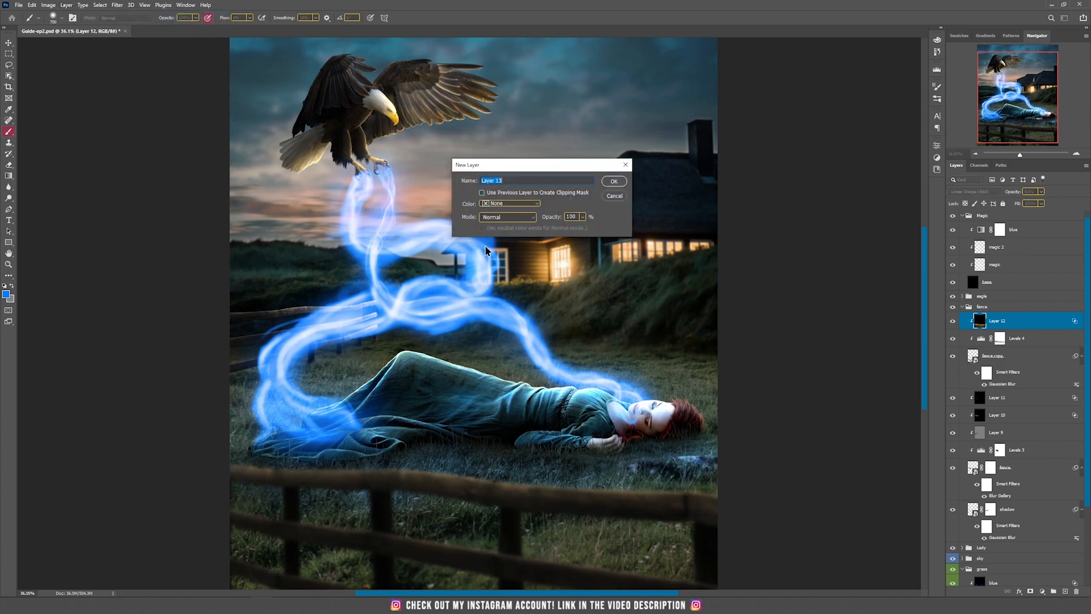
pyautogui.click(507, 217)
pyautogui.click(500, 314)
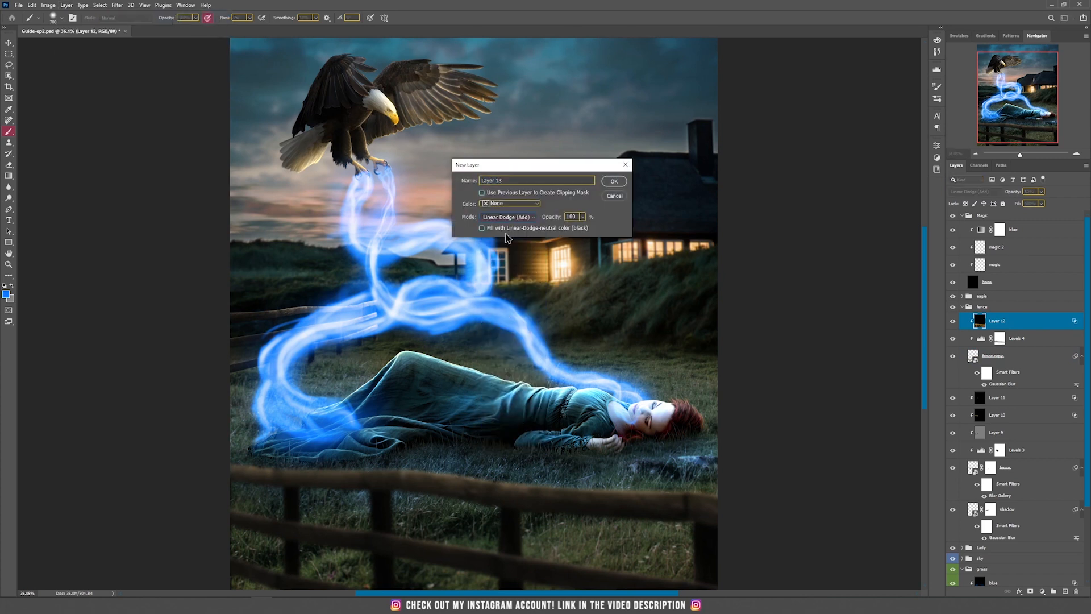
pyautogui.click(614, 181)
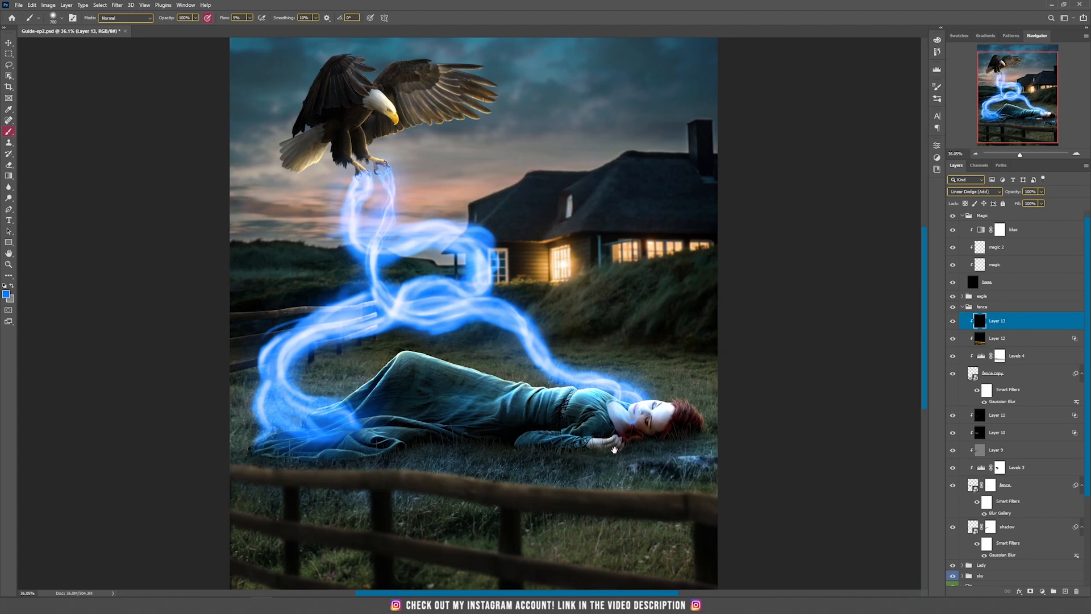
# Paint blue light along the front fence's upper rail, and reduce the brush size for detail work.
pyautogui.scroll(-3, 657, 438)
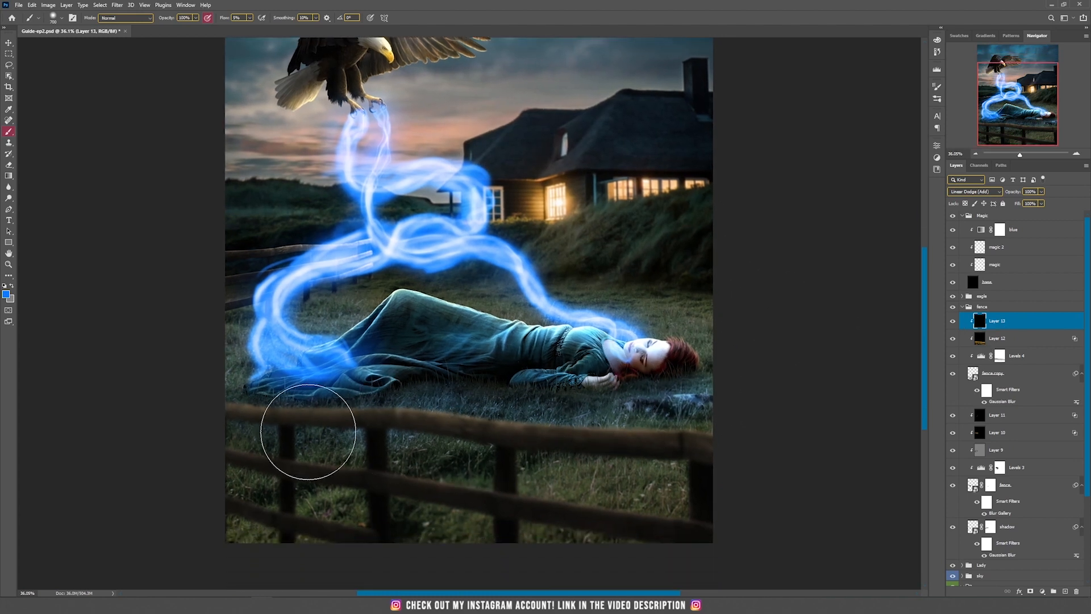
pyautogui.moveTo(324, 407)
pyautogui.mouseDown()
pyautogui.moveTo(418, 397)
pyautogui.moveTo(409, 400)
pyautogui.moveTo(663, 409)
pyautogui.mouseUp()
pyautogui.press('[')
pyautogui.press('[')
pyautogui.press('[')
pyautogui.press('[')
pyautogui.press('[')
pyautogui.press('[')
pyautogui.press('[')
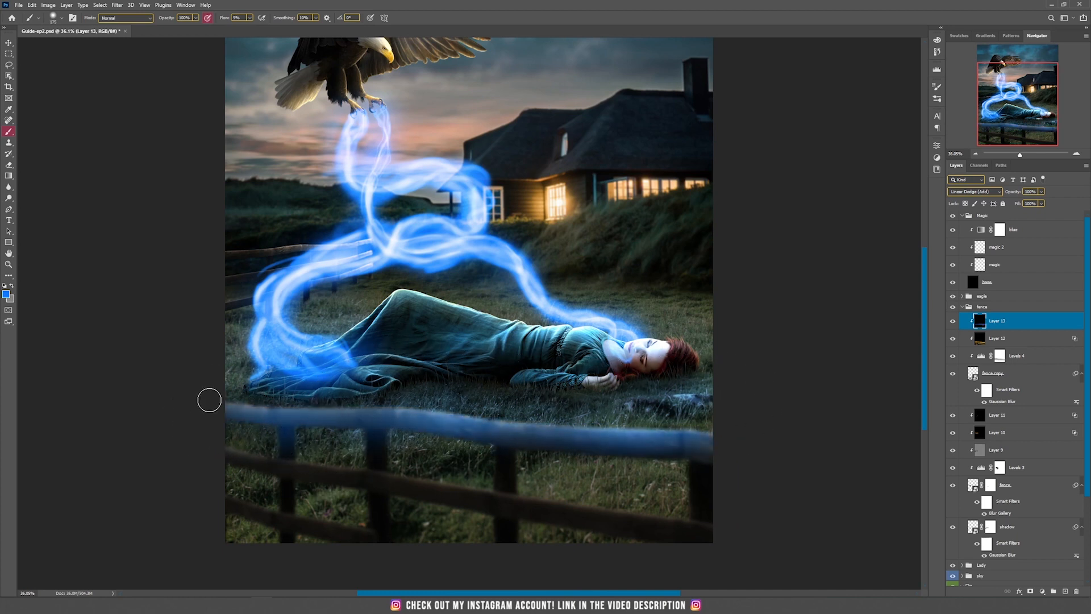
# Set the foreground colour to black and paint away the blue spill on the posts beneath the front fence's upper rail.
pyautogui.click(8, 294)
pyautogui.moveTo(492, 238); pyautogui.dragTo(433, 264)
pyautogui.press('Return')
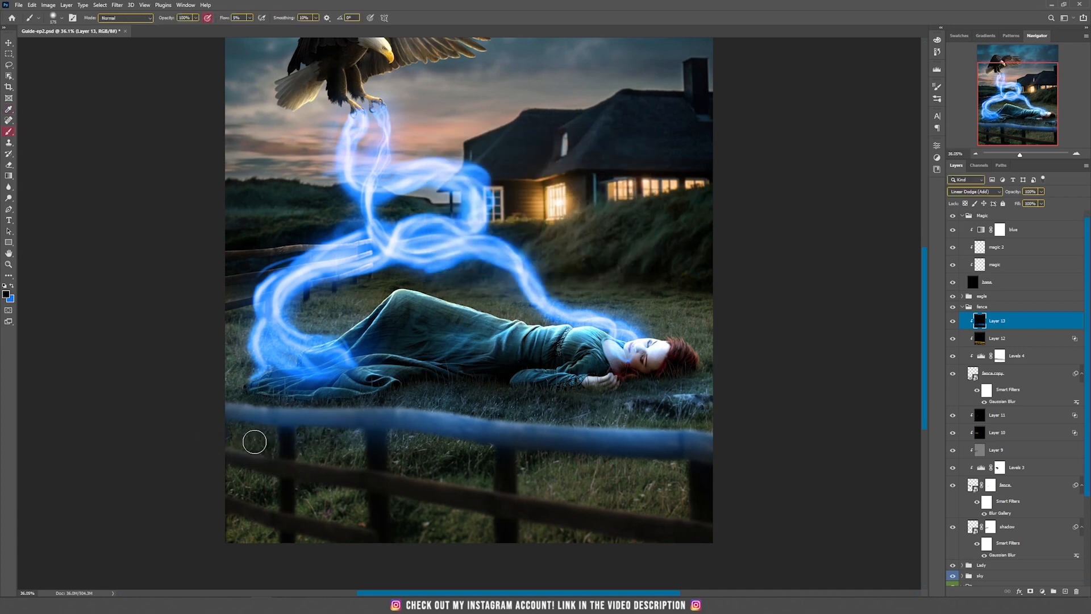
pyautogui.moveTo(300, 432)
pyautogui.mouseDown()
pyautogui.moveTo(577, 433)
pyautogui.moveTo(744, 448)
pyautogui.mouseUp()
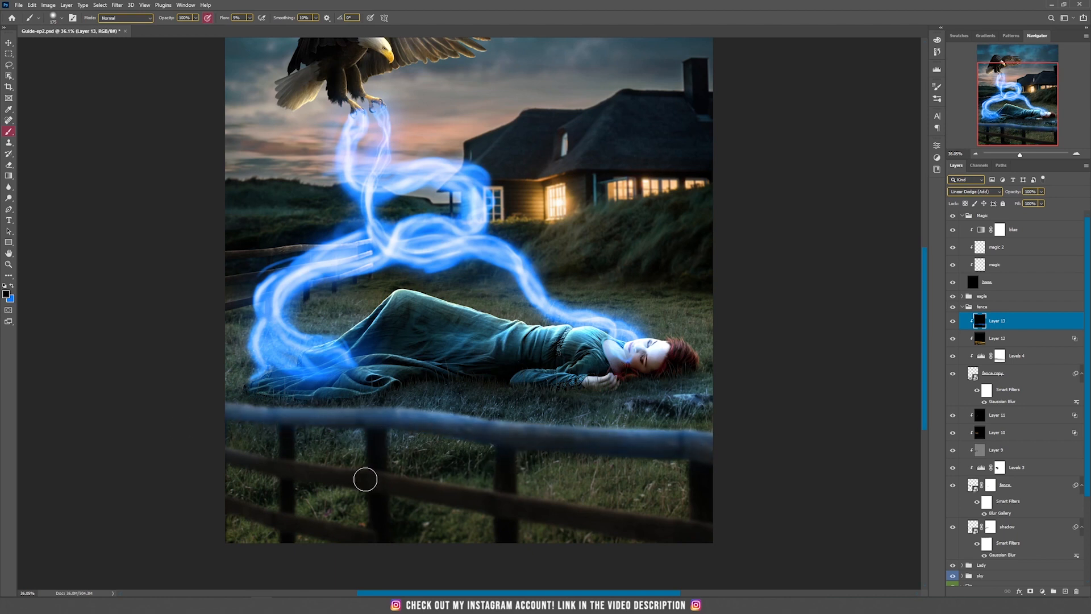
# Paint blue light on the front fence's lower rails and post edges, and undo the excess stroke.
pyautogui.click(11, 285)
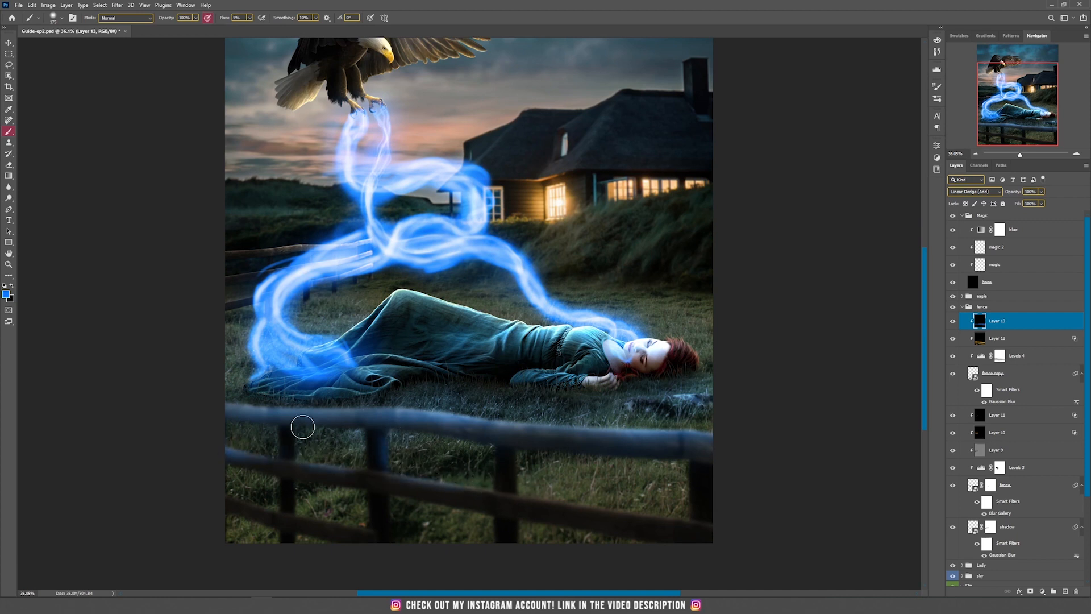
pyautogui.moveTo(519, 470); pyautogui.dragTo(511, 475)
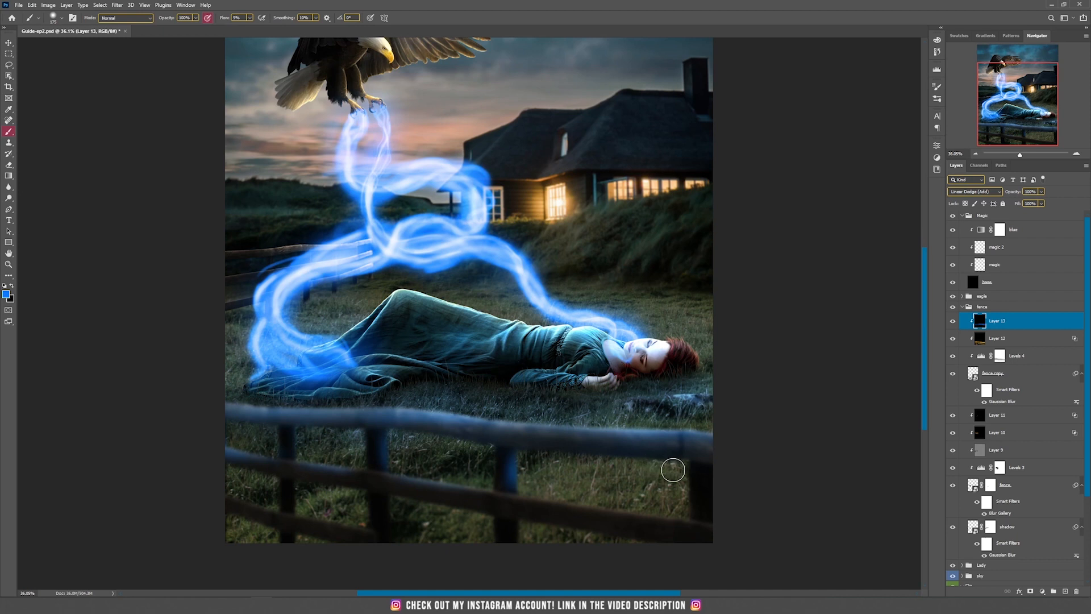
pyautogui.hotkey('ctrl', 'z')
pyautogui.press('x')
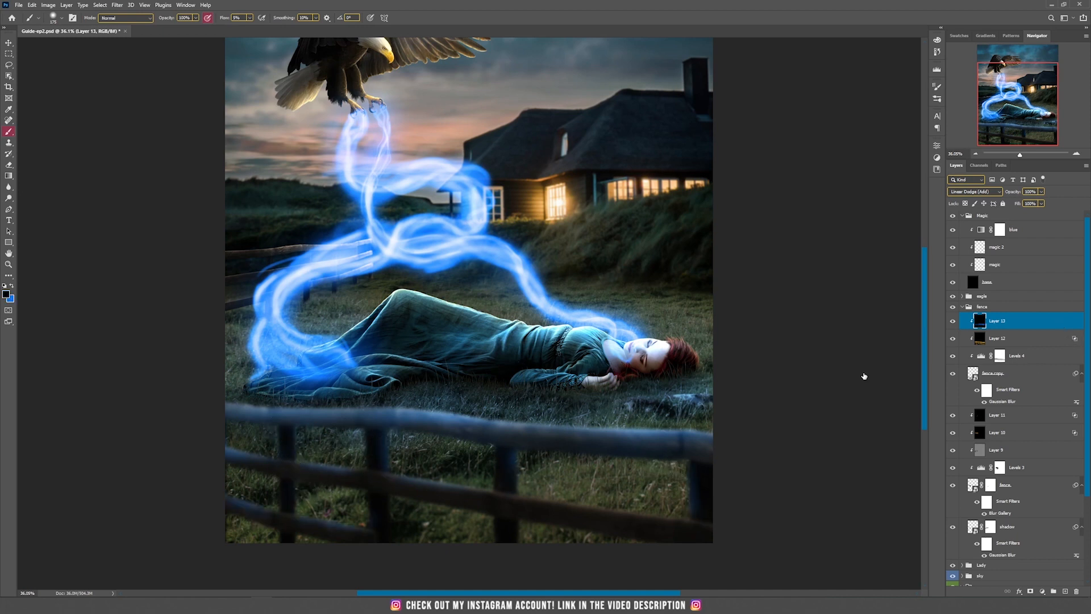
# Split the Blend If underlying-layer black slider of Layer 13 to about 0 / 95 and repaint blue light along the front fence's upper rail.
pyautogui.moveTo(793, 501); pyautogui.dragTo(832, 504)
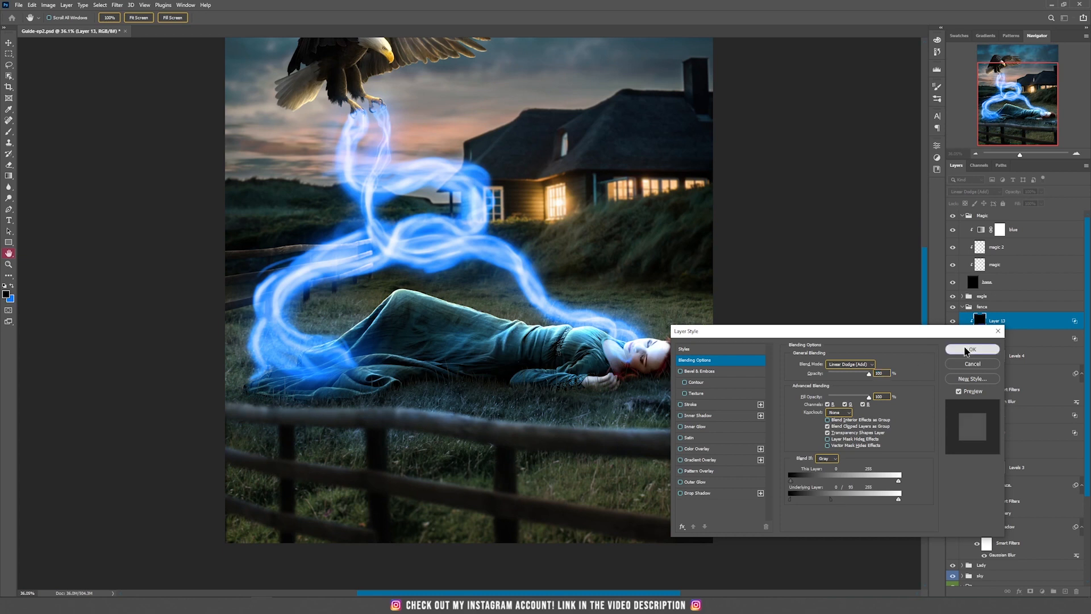
pyautogui.click(971, 349)
pyautogui.press('b')
pyautogui.press('x')
pyautogui.moveTo(690, 429); pyautogui.dragTo(272, 410)
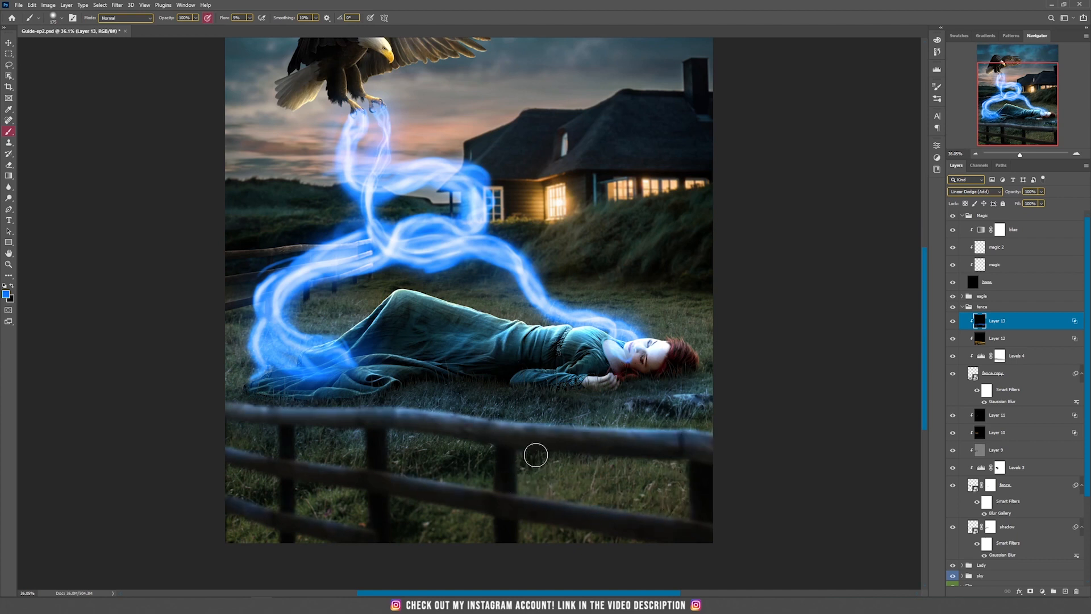
# Lower the opacity of the front fence's blue light layer and check it against the whole image.
pyautogui.click(1041, 192)
pyautogui.moveTo(1016, 201)
pyautogui.mouseDown()
pyautogui.moveTo(1040, 207)
pyautogui.moveTo(1030, 203)
pyautogui.mouseUp()
pyautogui.click(706, 4)
pyautogui.scroll(-2, 576, 401)
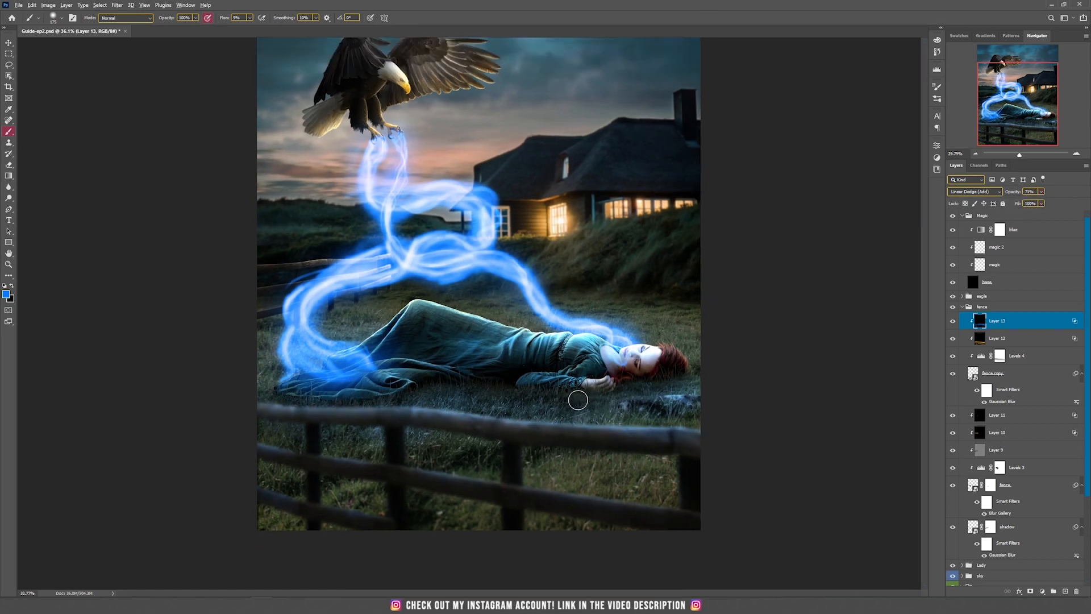
pyautogui.scroll(-1, 455, 400)
pyautogui.scroll(5, 404, 409)
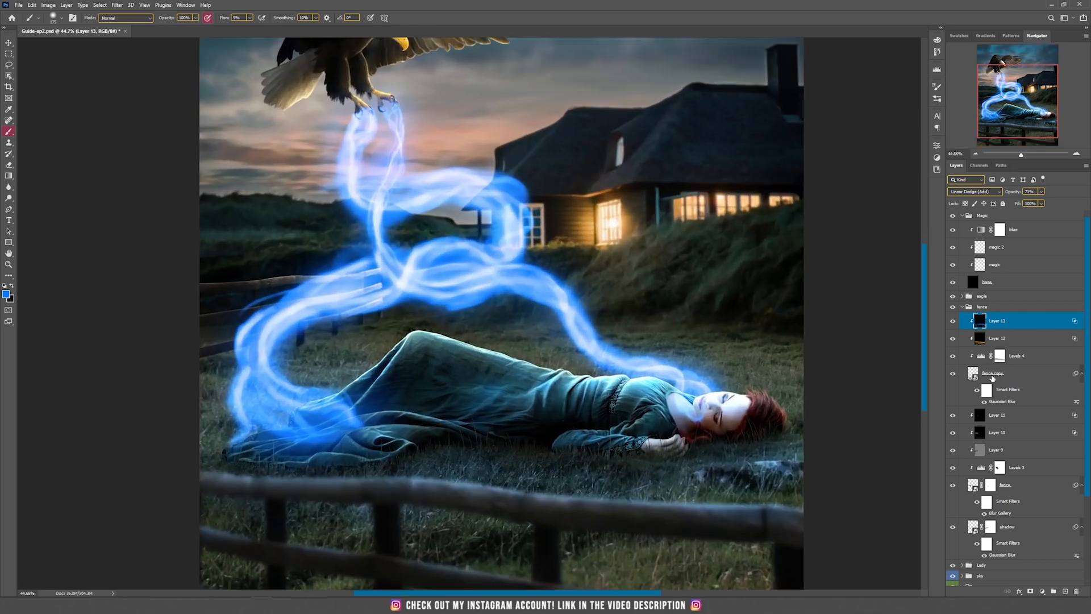
# Create a Linear Dodge (Add) layer filled with neutral black above Layer 11 and clip it to the back fence.
pyautogui.click(1011, 417)
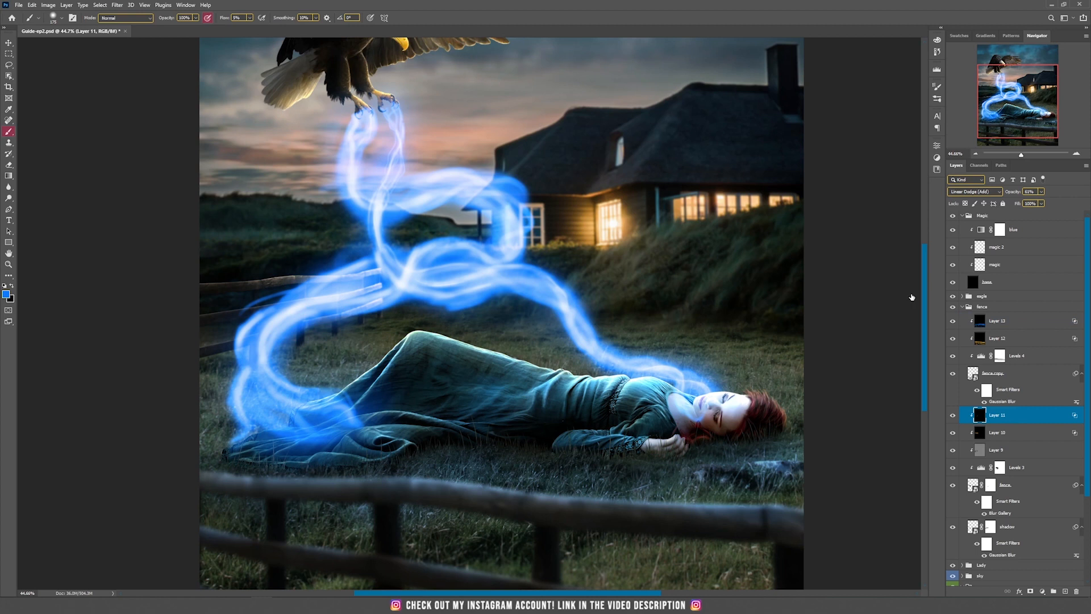
pyautogui.click(60, 8)
pyautogui.moveTo(74, 12)
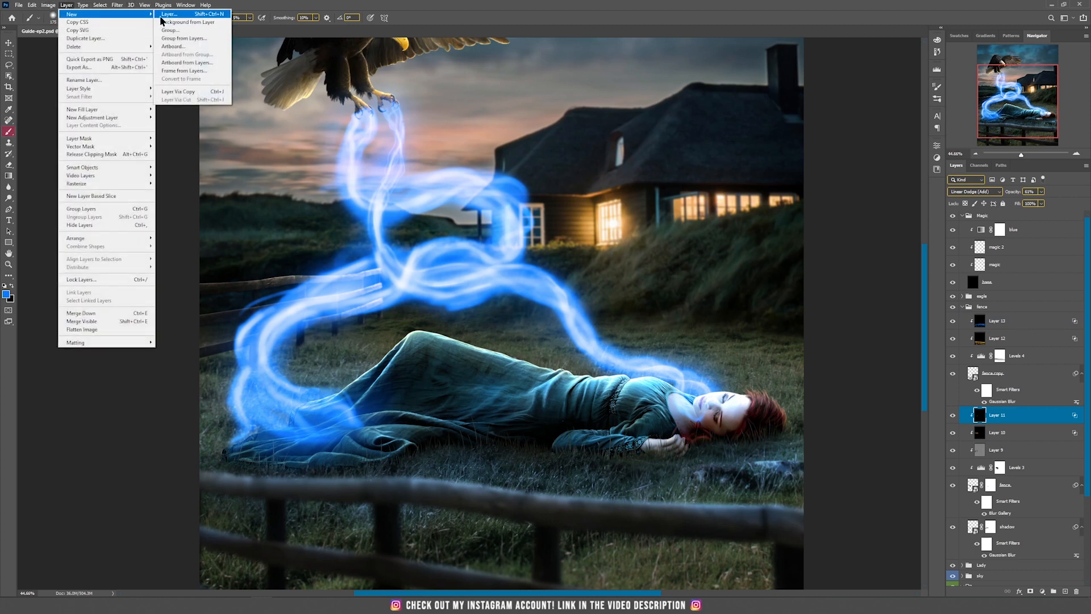
pyautogui.click(171, 22)
pyautogui.click(511, 217)
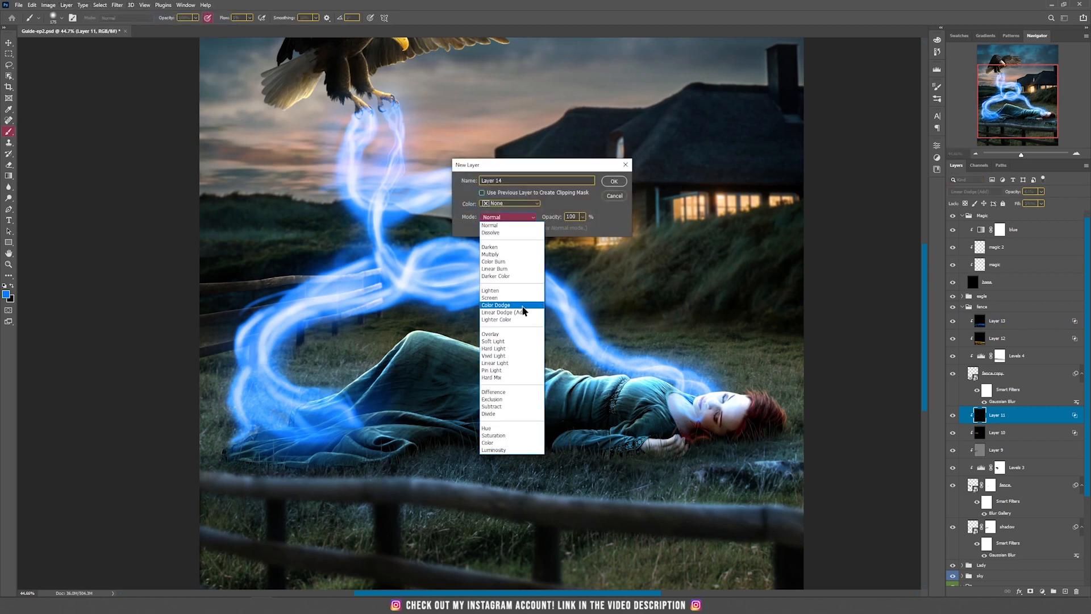
pyautogui.click(512, 312)
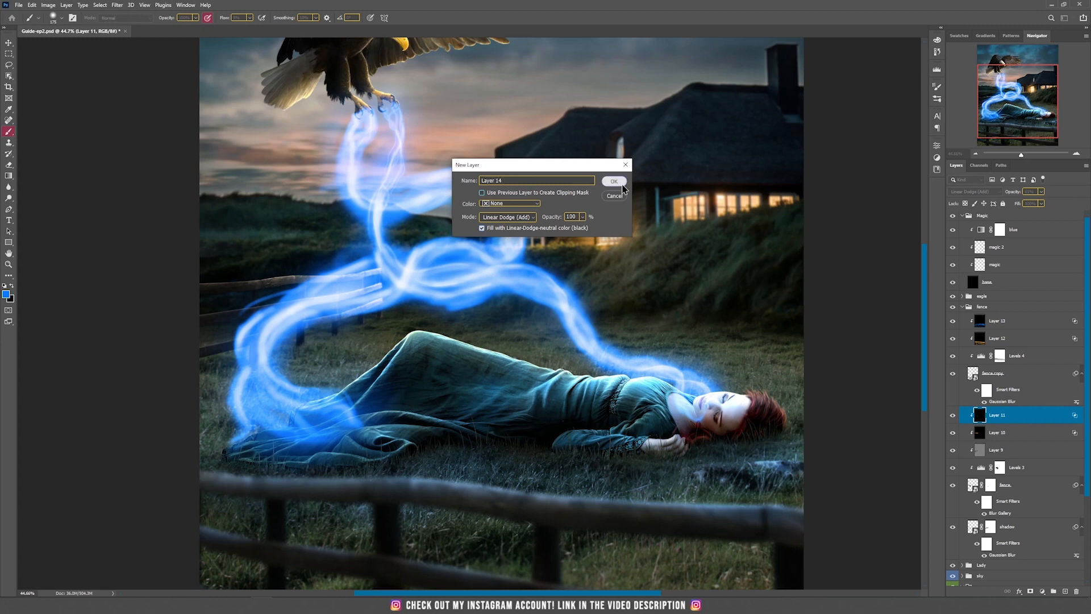
pyautogui.click(613, 180)
pyautogui.hotkey('ctrl', 'alt', 'g')
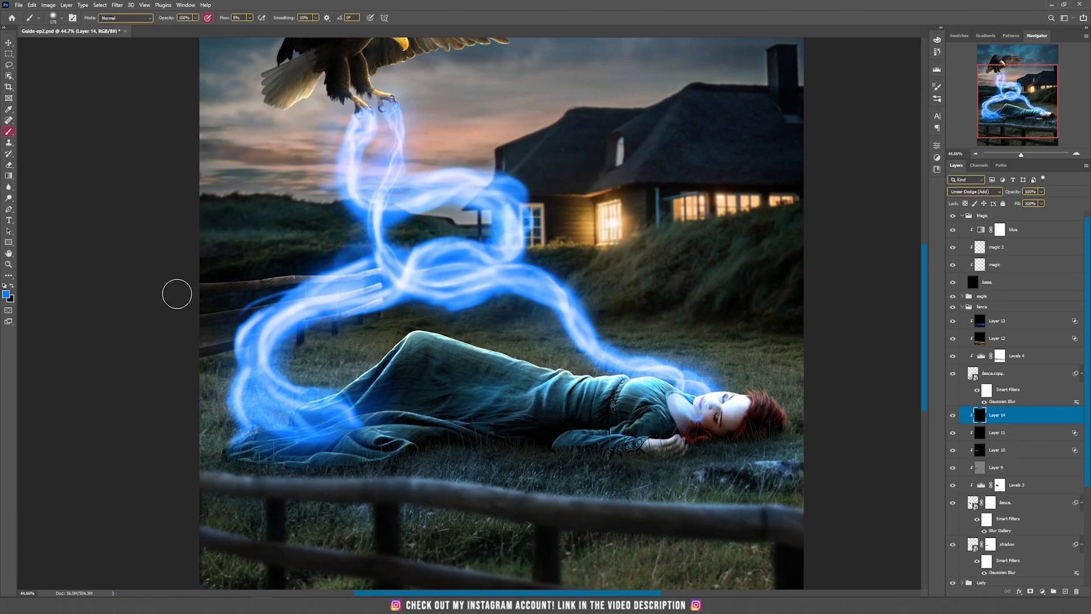
# Paint blue light on the back fence's rails beside the magic trail with a larger brush.
pyautogui.press(']')
pyautogui.press(']')
pyautogui.press(']')
pyautogui.moveTo(257, 293)
pyautogui.mouseDown()
pyautogui.moveTo(205, 289)
pyautogui.moveTo(254, 294)
pyautogui.moveTo(230, 344)
pyautogui.moveTo(261, 334)
pyautogui.moveTo(249, 289)
pyautogui.moveTo(276, 304)
pyautogui.moveTo(223, 332)
pyautogui.mouseUp()
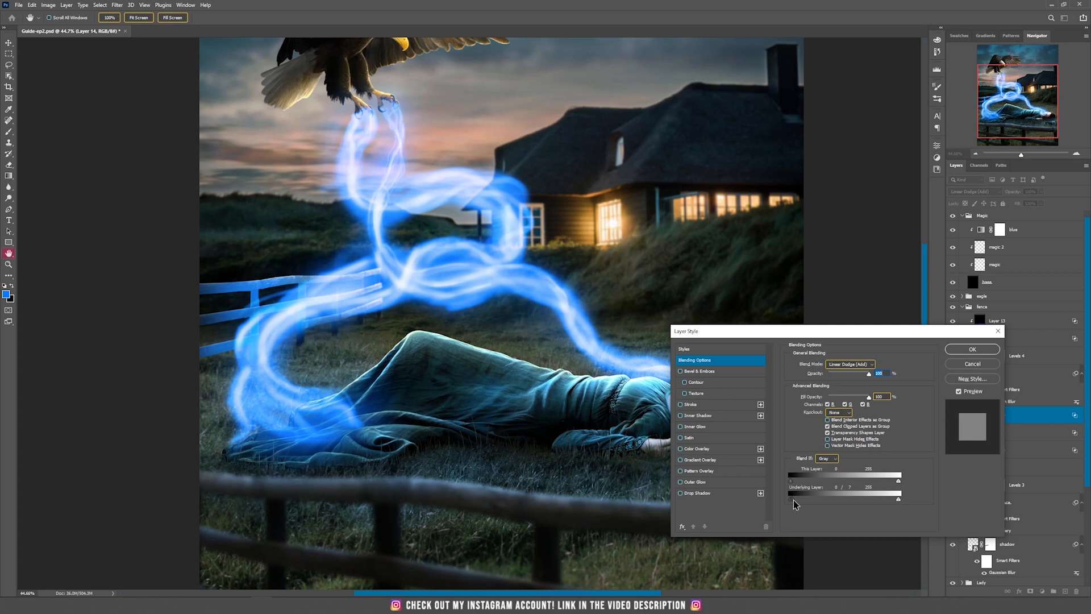
# Split the Blend If underlying-layer black slider of the back fence's light layer to about 0 / 118.
pyautogui.moveTo(793, 500); pyautogui.dragTo(838, 498)
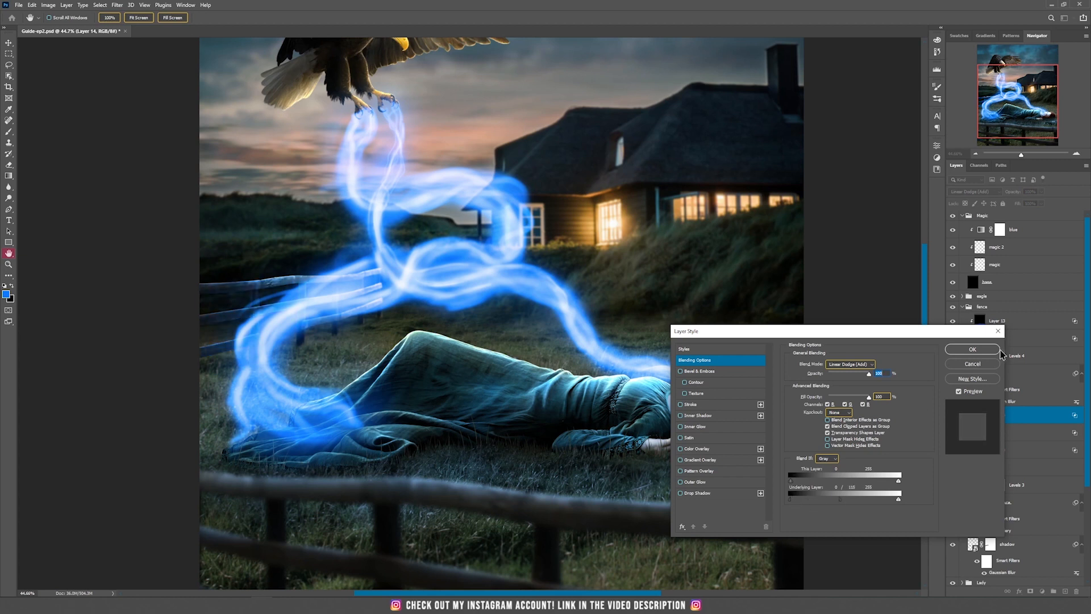
pyautogui.click(957, 349)
pyautogui.press('b')
pyautogui.scroll(-1, 537, 319)
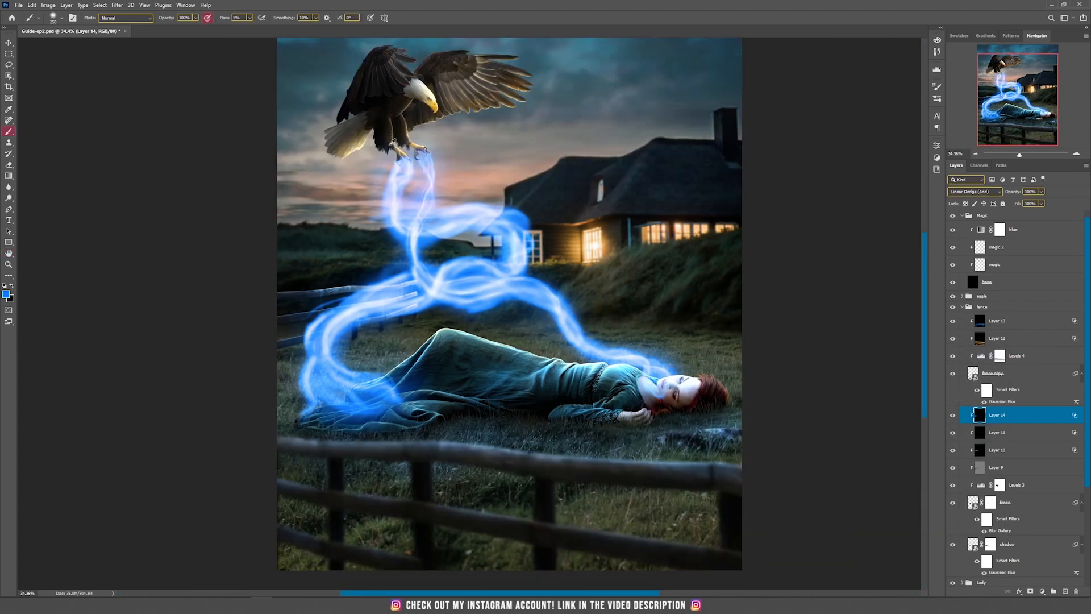
# Create a Linear Dodge (Add) layer filled with neutral black above Layer 8 in the eagle group, clip it and name it blue.
pyautogui.scroll(3, 392, 142)
pyautogui.moveTo(531, 121); pyautogui.dragTo(493, 334)
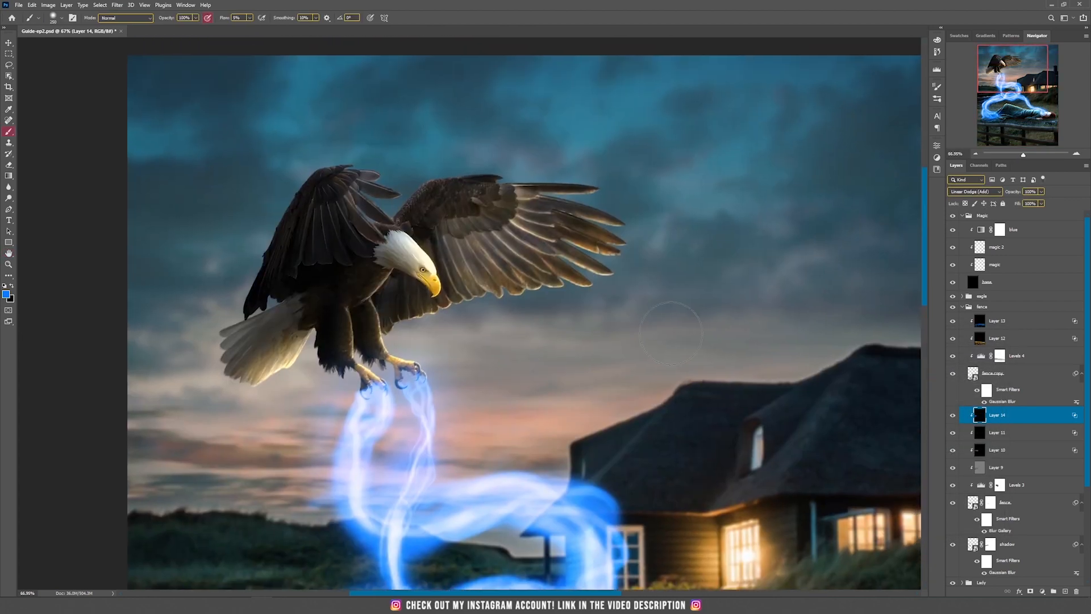
pyautogui.click(964, 307)
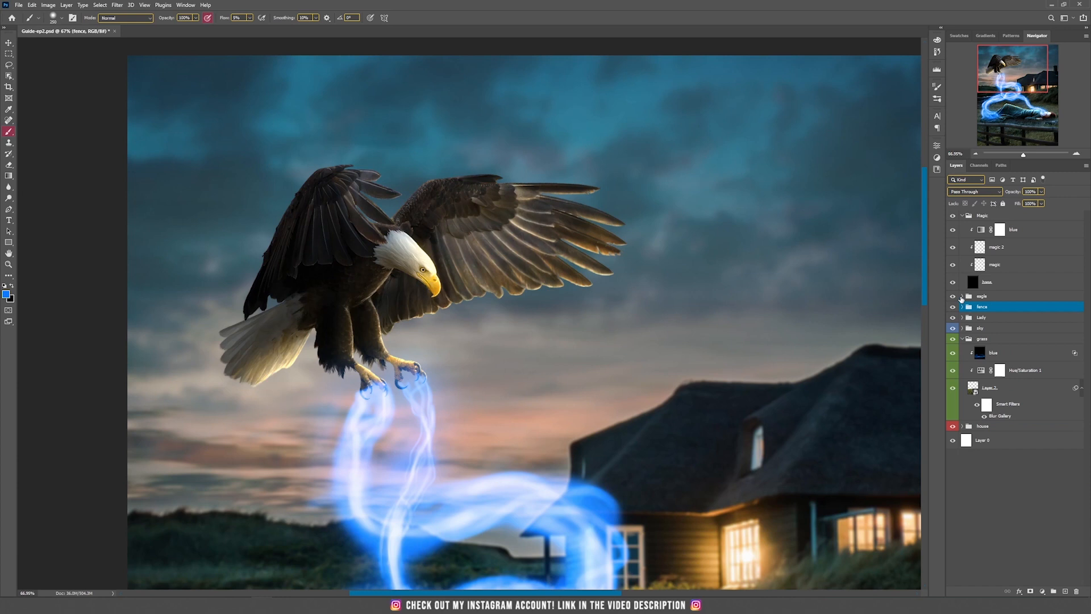
pyautogui.click(961, 296)
pyautogui.click(992, 311)
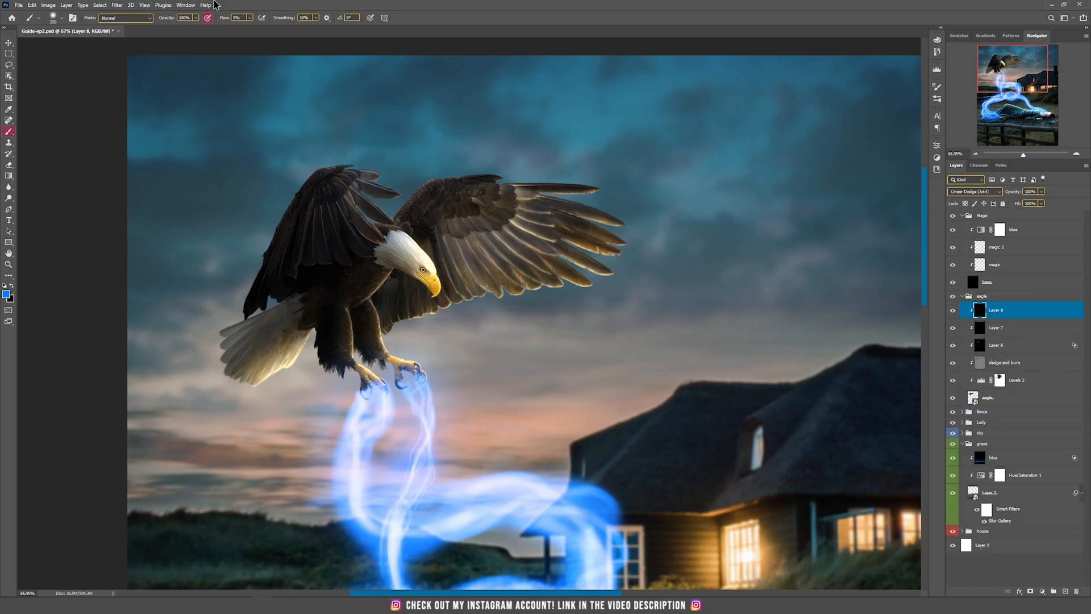
pyautogui.click(67, 5)
pyautogui.moveTo(77, 12)
pyautogui.click(173, 14)
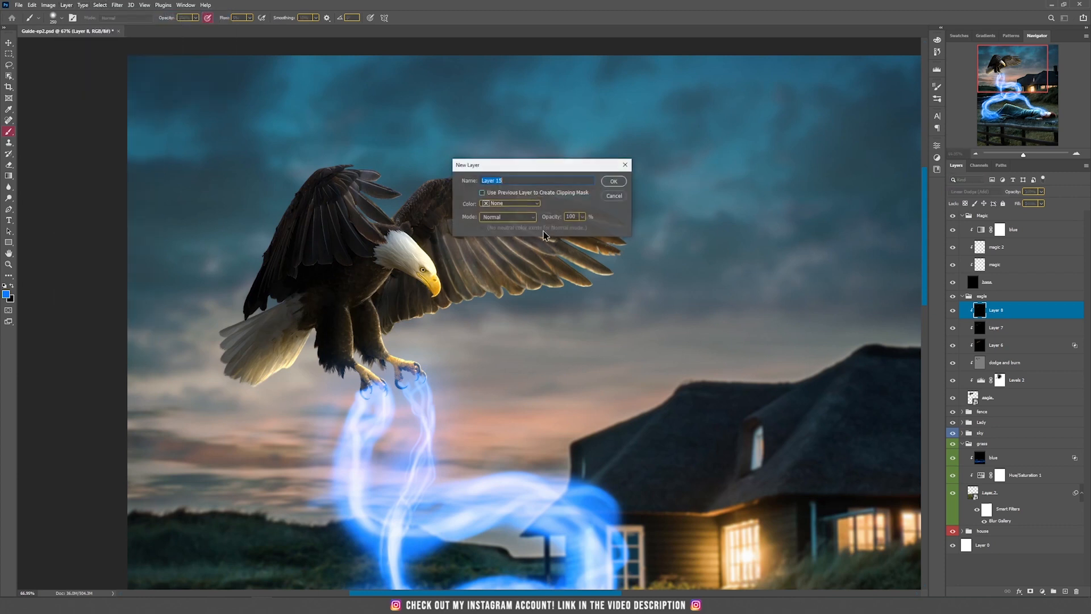
pyautogui.click(507, 217)
pyautogui.click(512, 312)
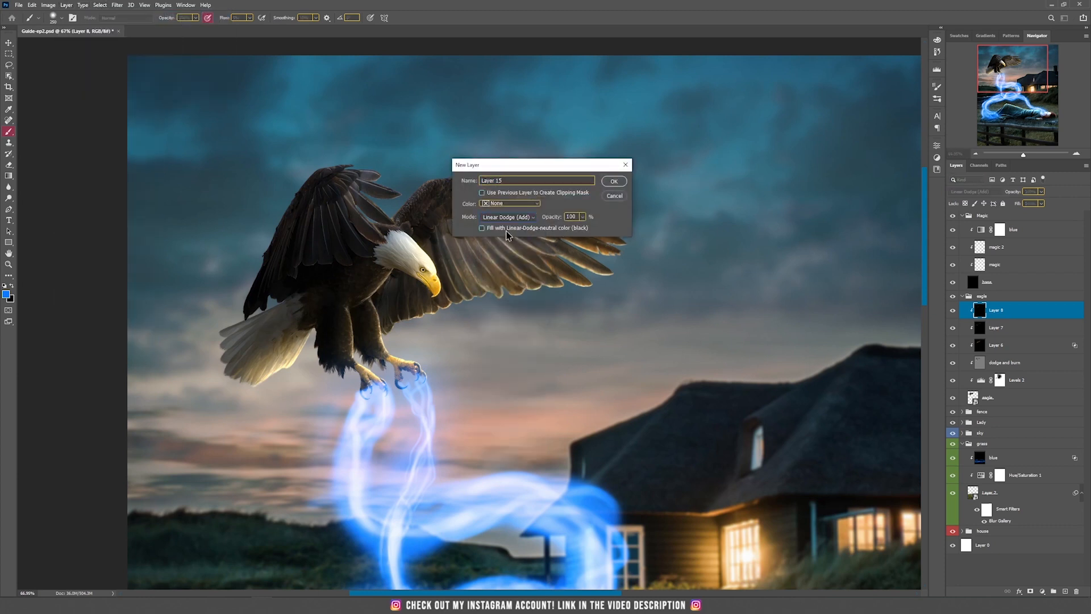
pyautogui.click(614, 182)
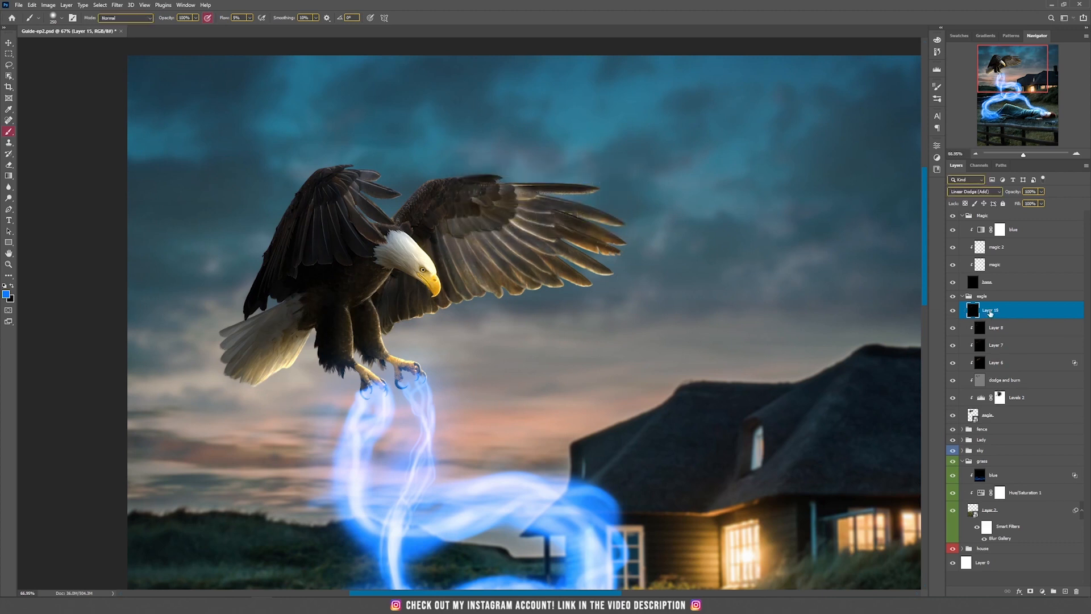
pyautogui.keyDown('alt'); pyautogui.click(996, 317); pyautogui.keyUp('alt')
pyautogui.press('Return')
# Paint blue light on the eagle's legs, tail, belly and the lower edges of both wings.
pyautogui.click(382, 322)
pyautogui.moveTo(384, 333)
pyautogui.mouseDown()
pyautogui.moveTo(359, 340)
pyautogui.moveTo(351, 311)
pyautogui.moveTo(355, 357)
pyautogui.moveTo(350, 311)
pyautogui.moveTo(376, 284)
pyautogui.moveTo(346, 319)
pyautogui.mouseUp()
pyautogui.moveTo(285, 356)
pyautogui.mouseDown()
pyautogui.moveTo(243, 373)
pyautogui.moveTo(288, 352)
pyautogui.mouseUp()
pyautogui.moveTo(407, 316)
pyautogui.mouseDown()
pyautogui.moveTo(460, 294)
pyautogui.moveTo(413, 312)
pyautogui.moveTo(454, 304)
pyautogui.moveTo(481, 269)
pyautogui.moveTo(530, 299)
pyautogui.moveTo(511, 276)
pyautogui.moveTo(588, 286)
pyautogui.moveTo(563, 287)
pyautogui.mouseUp()
pyautogui.moveTo(414, 318); pyautogui.dragTo(392, 321)
pyautogui.moveTo(387, 233)
pyautogui.mouseDown()
pyautogui.moveTo(378, 273)
pyautogui.moveTo(376, 256)
pyautogui.moveTo(369, 265)
pyautogui.moveTo(313, 230)
pyautogui.moveTo(296, 280)
pyautogui.moveTo(254, 297)
pyautogui.moveTo(272, 255)
pyautogui.moveTo(377, 212)
pyautogui.moveTo(380, 240)
pyautogui.moveTo(409, 286)
pyautogui.mouseUp()
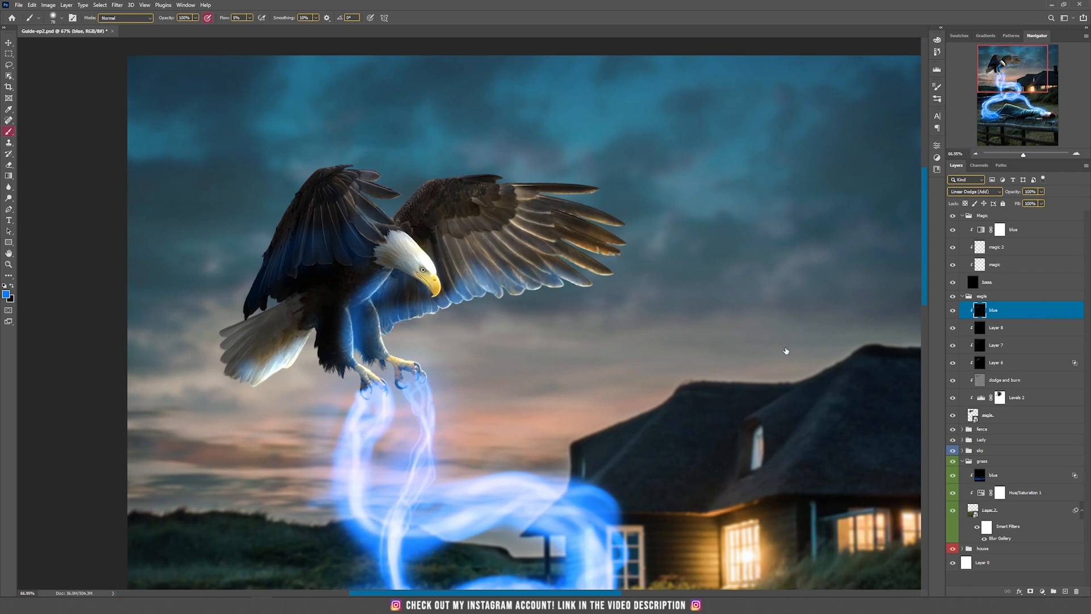
# Split the Blend If underlying-layer black slider of the eagle's blue light layer to about 0 / 136.
pyautogui.moveTo(793, 499); pyautogui.dragTo(837, 504)
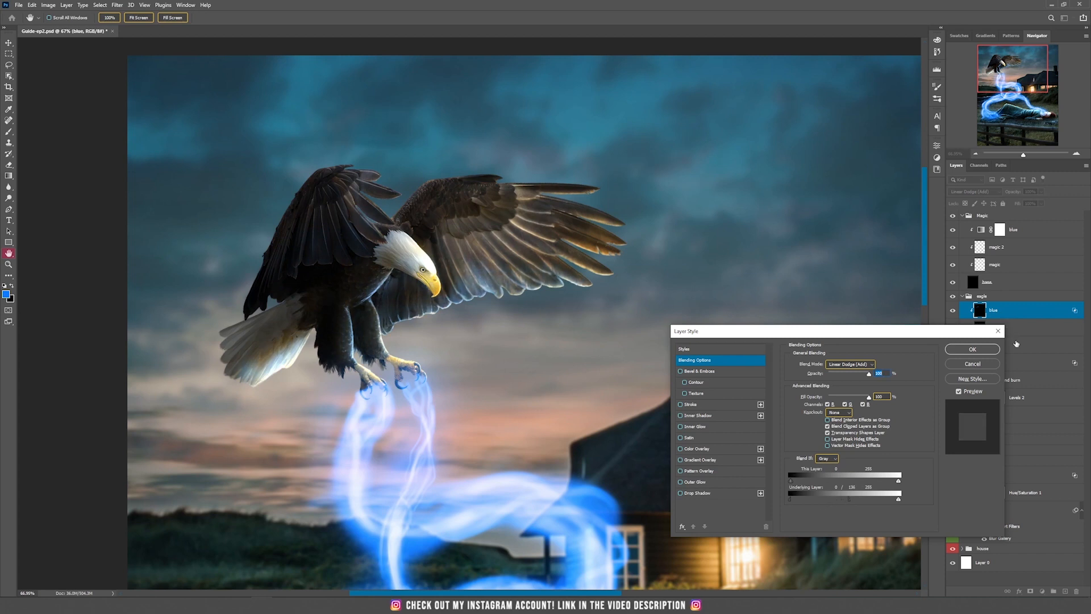
pyautogui.click(972, 349)
pyautogui.scroll(-5, 449, 329)
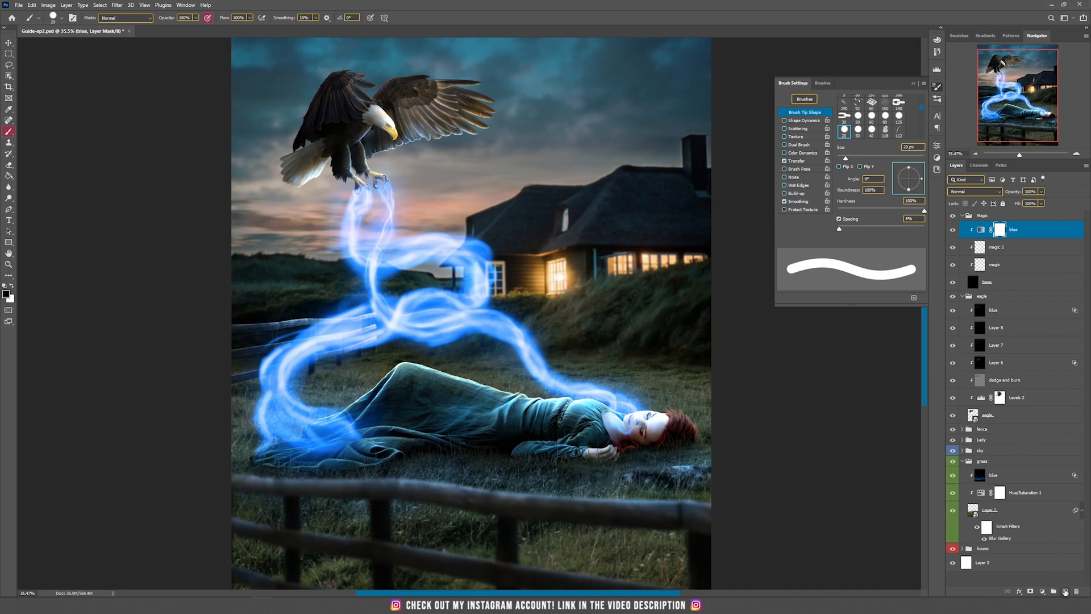
# Add a new layer named sparkle at the top of the Magic group and make white the foreground colour.
pyautogui.click(1065, 592)
pyautogui.press('x')
pyautogui.write('sparkle')
pyautogui.press('Return')
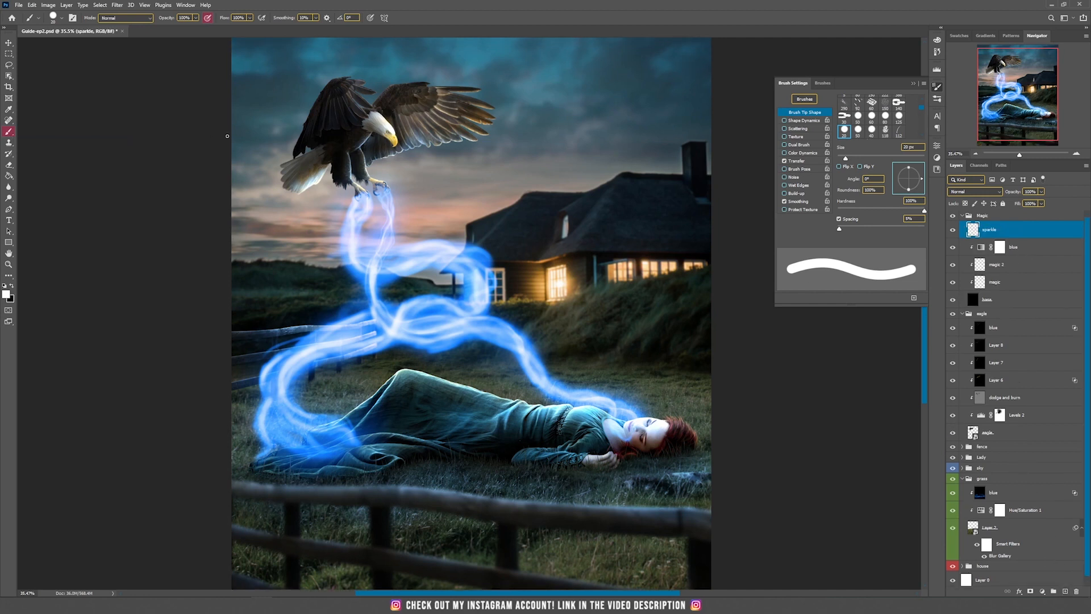
pyautogui.rightClick(389, 207)
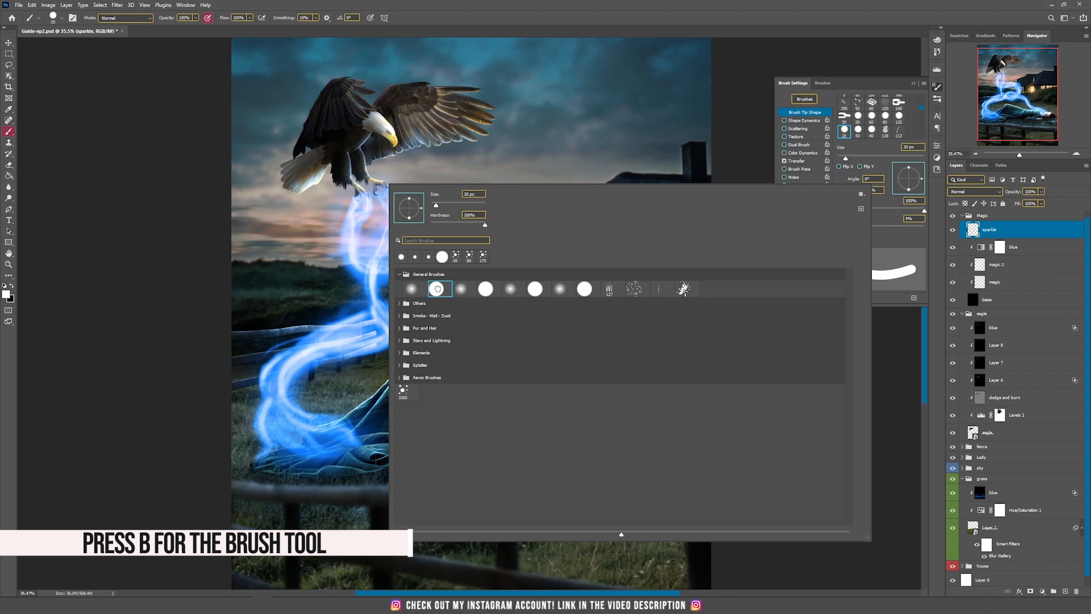
pyautogui.click(451, 5)
pyautogui.click(72, 18)
pyautogui.click(72, 18)
pyautogui.hotkey('ctrl', 'a')
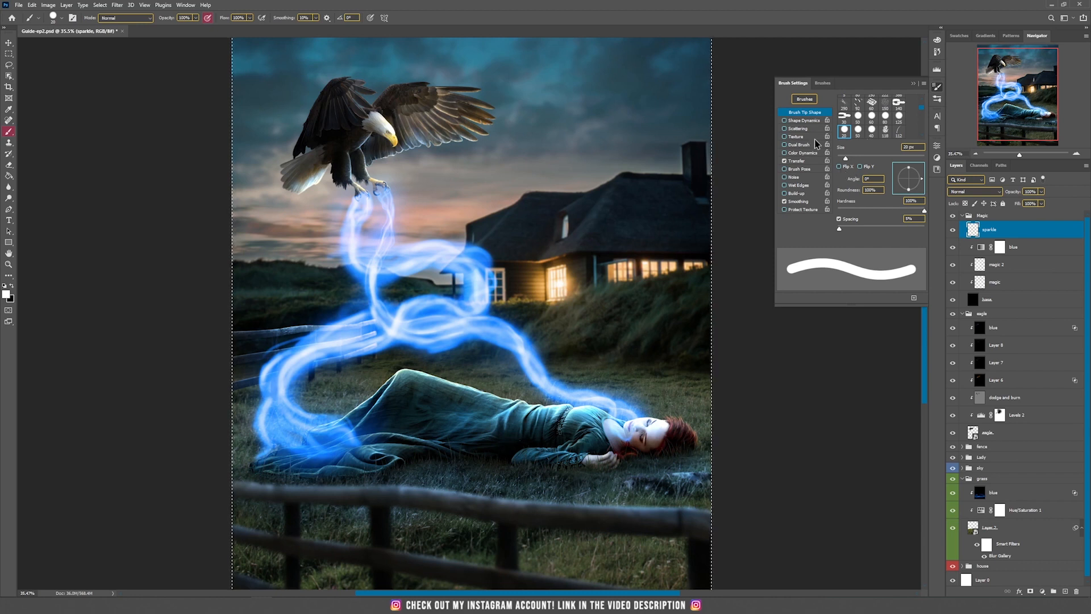
# Scatter the brush 1000% on both axes, and set its hardness to 0% and its spacing to about 60%.
pyautogui.click(797, 128)
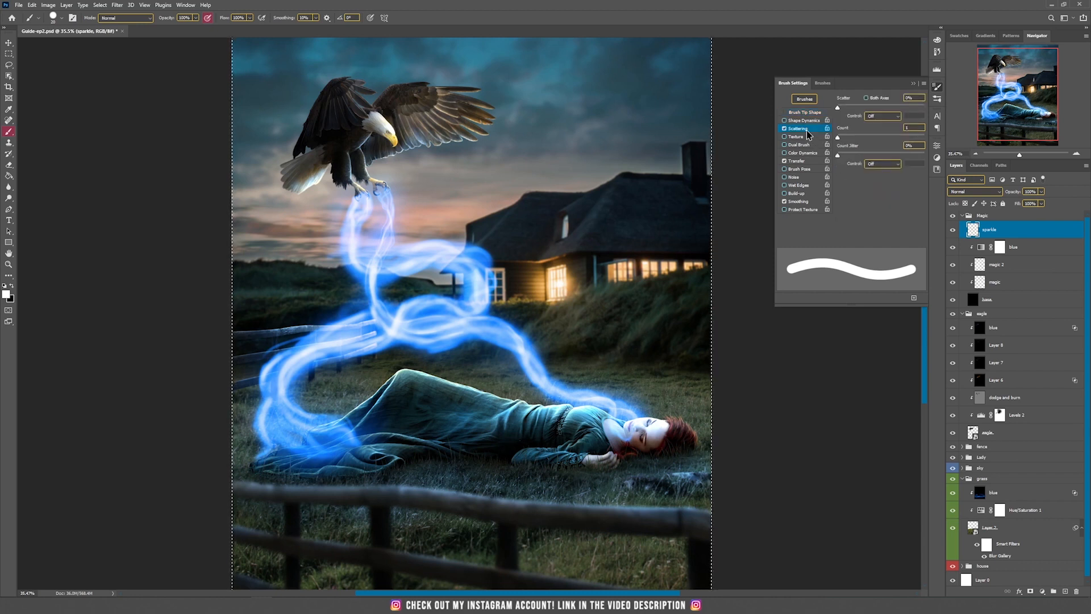
pyautogui.click(878, 99)
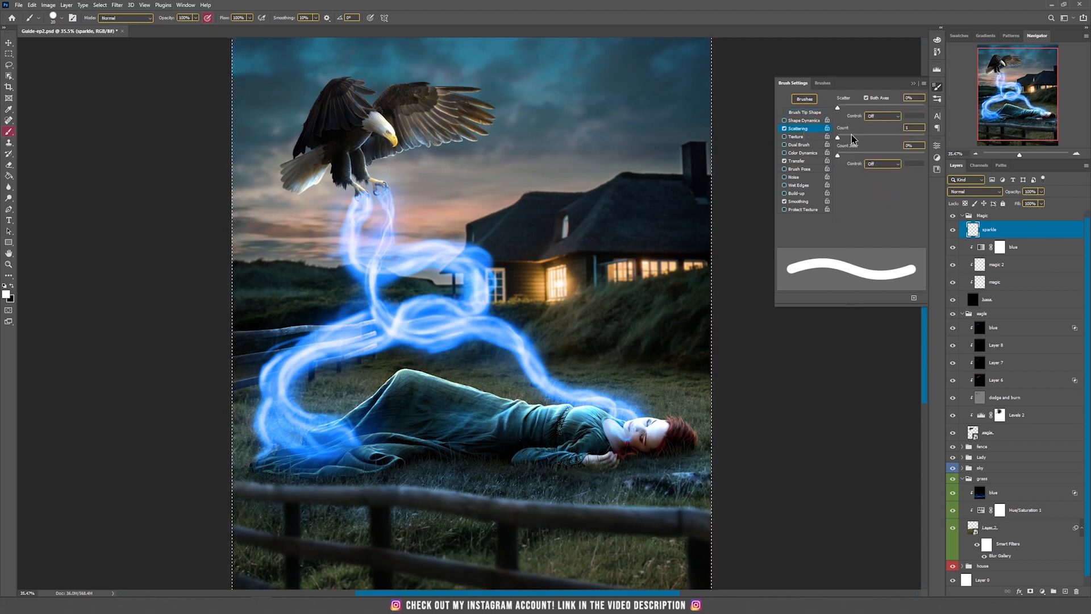
pyautogui.moveTo(838, 108); pyautogui.dragTo(926, 110)
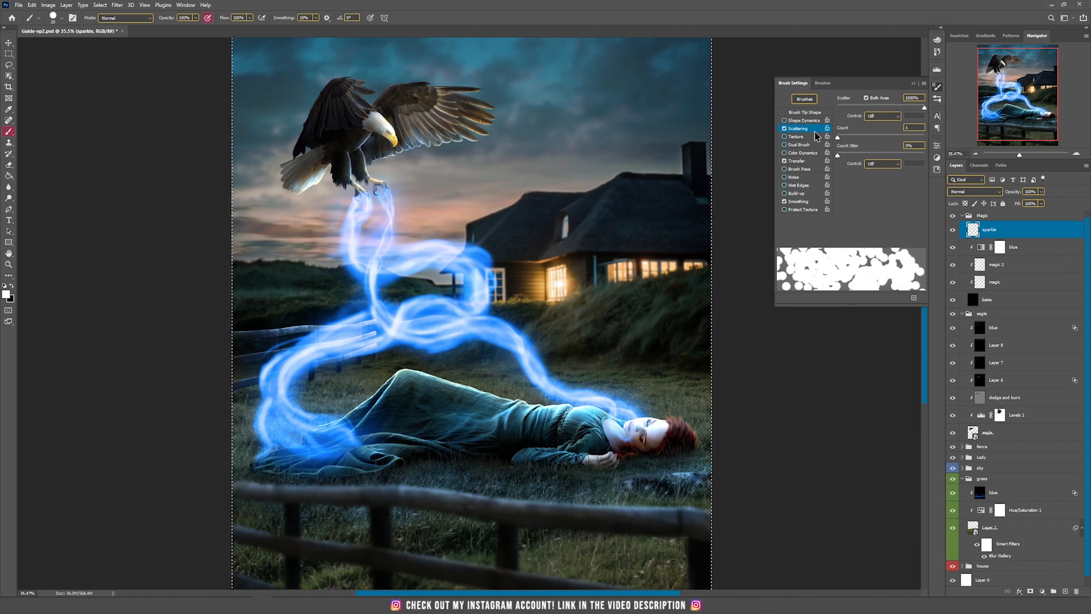
pyautogui.click(807, 112)
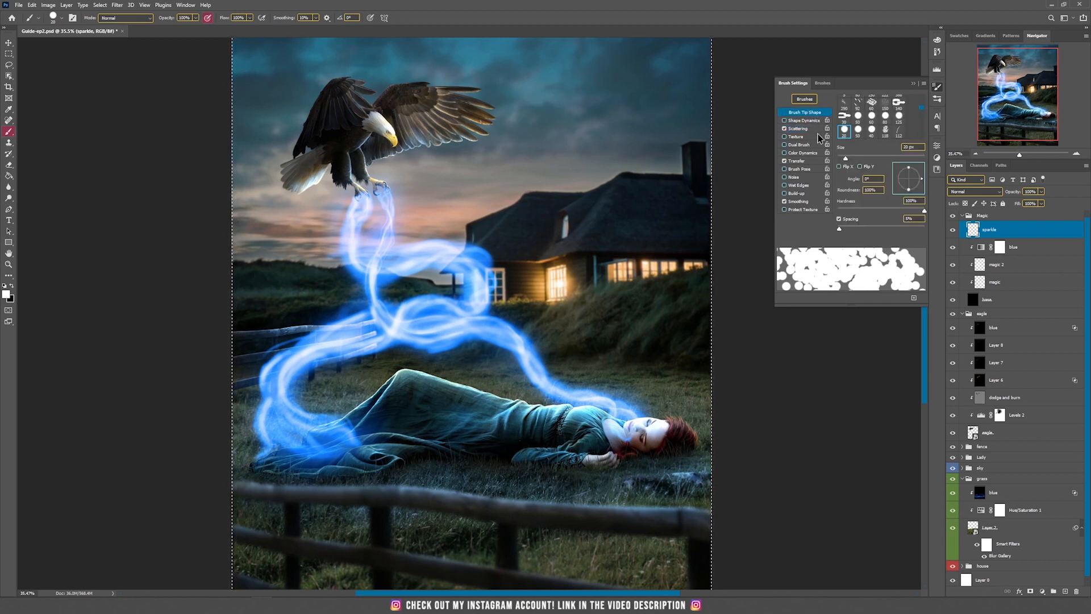
pyautogui.moveTo(922, 213)
pyautogui.mouseDown()
pyautogui.moveTo(831, 213)
pyautogui.moveTo(842, 211)
pyautogui.moveTo(844, 232)
pyautogui.mouseUp()
pyautogui.moveTo(845, 228); pyautogui.dragTo(859, 231)
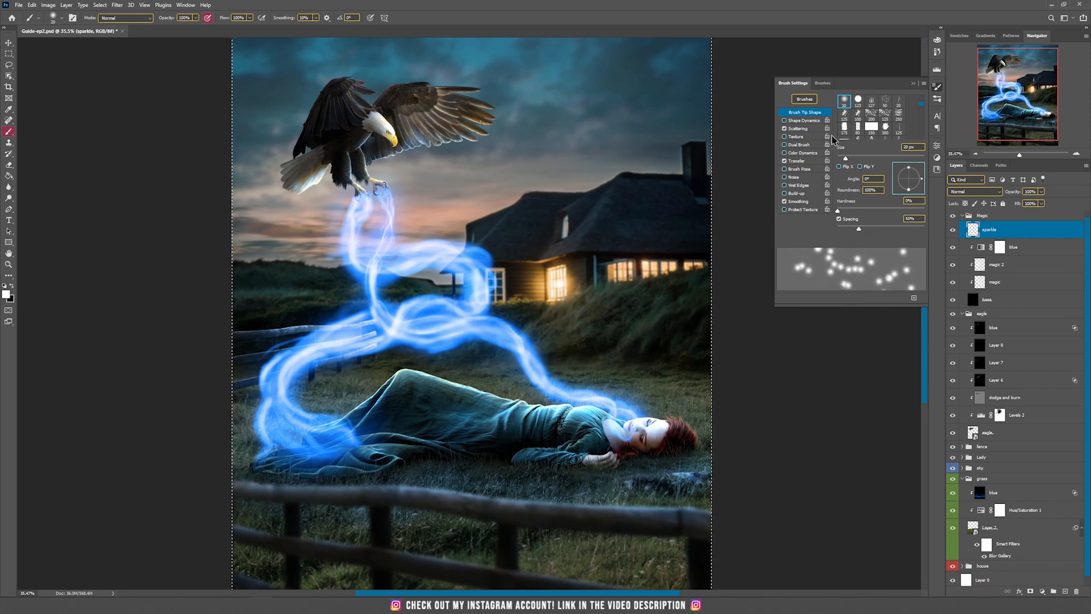
# Enable Shape Dynamics with the size control set to Fade over 600 steps and the size jitter at 100%.
pyautogui.click(813, 120)
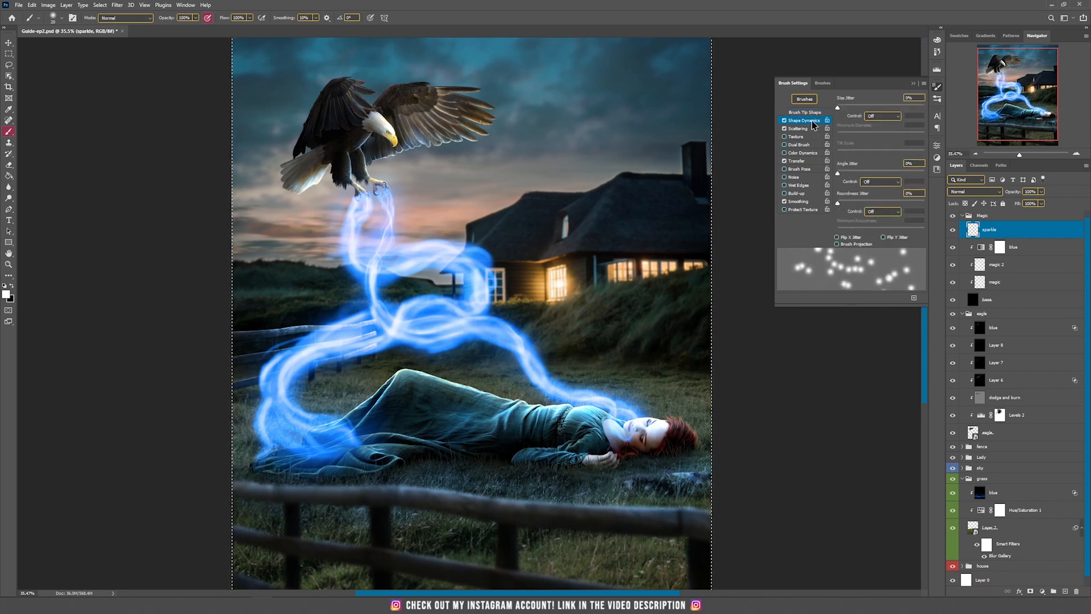
pyautogui.click(882, 117)
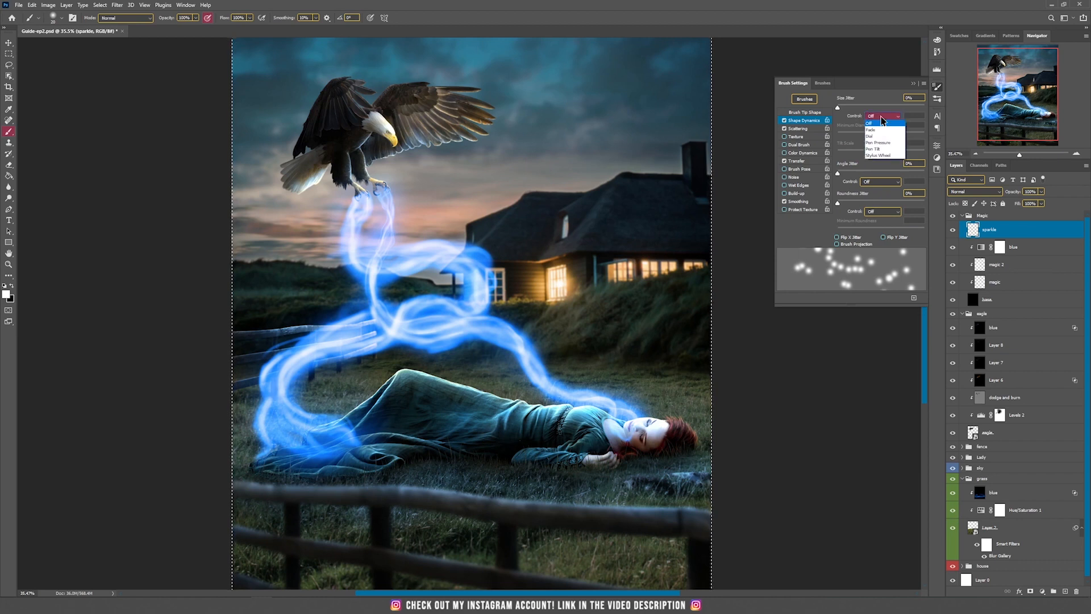
pyautogui.click(885, 130)
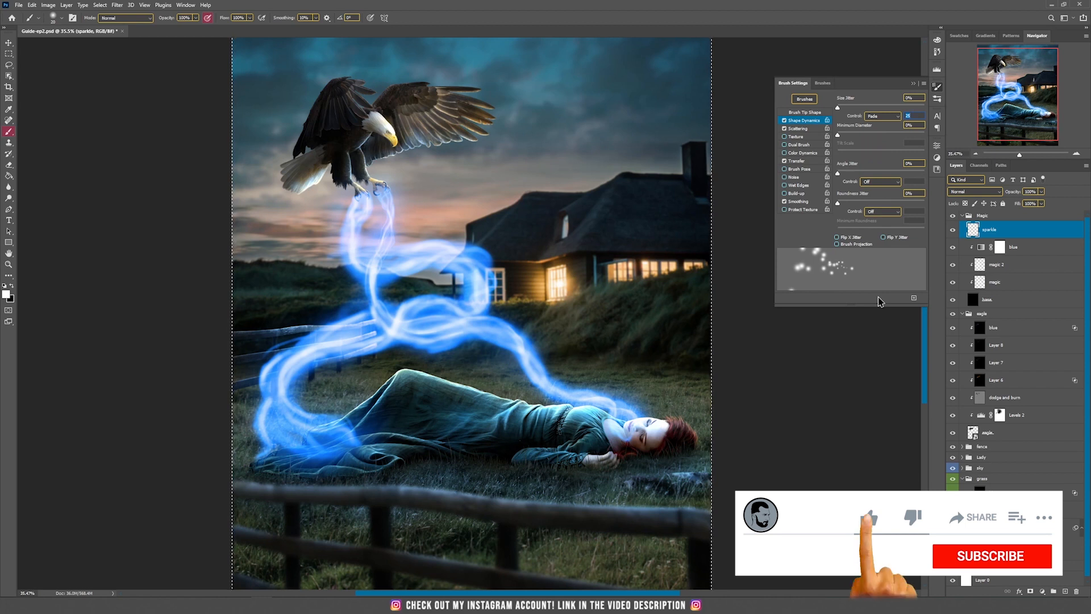
pyautogui.write('600')
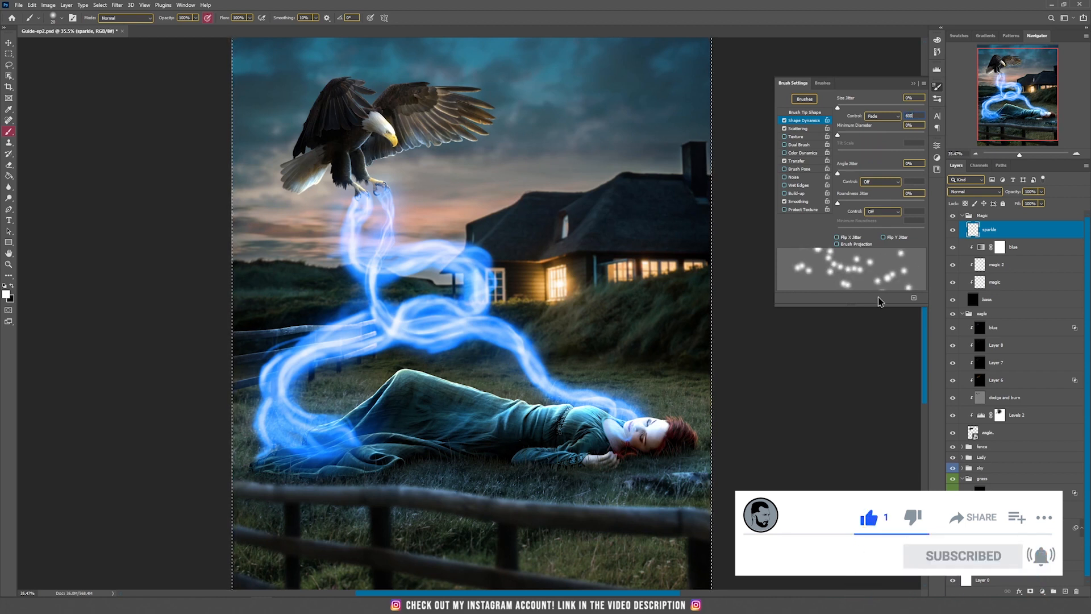
pyautogui.moveTo(838, 107); pyautogui.dragTo(944, 108)
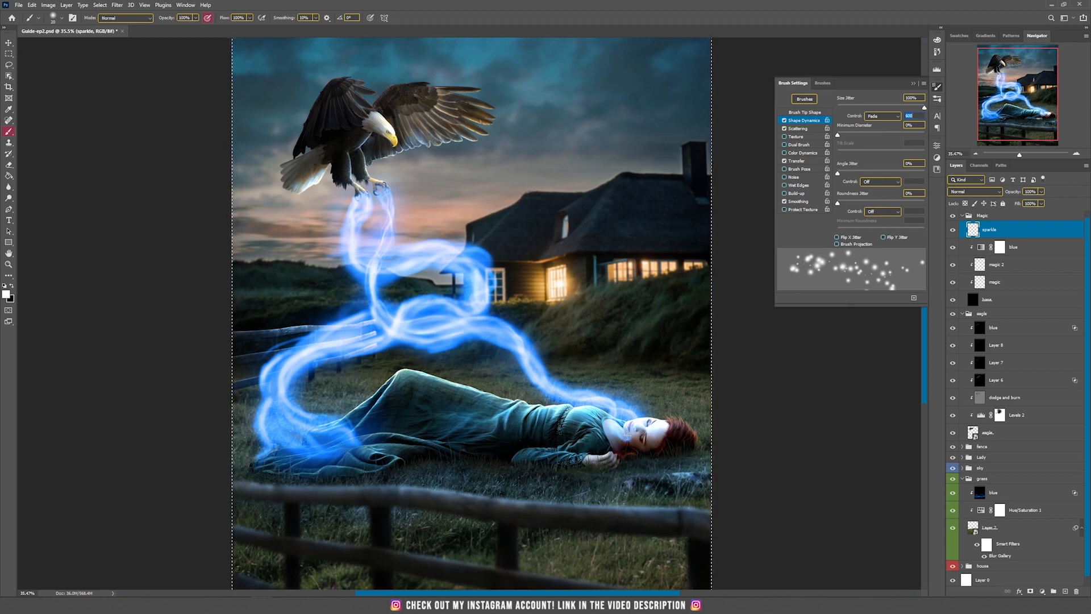
pyautogui.press('Return')
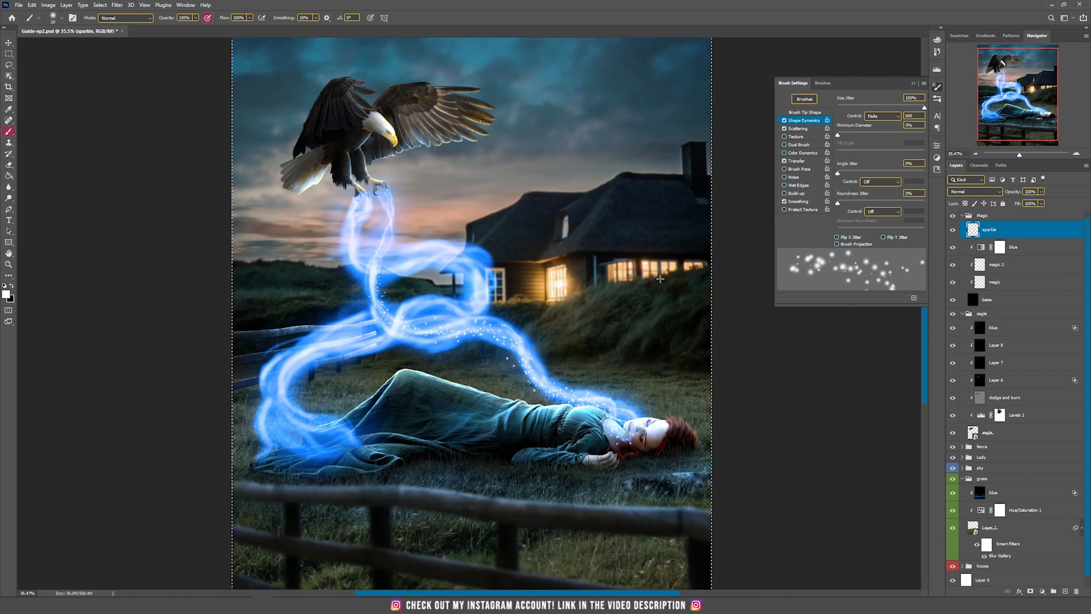
# Undo the sparkle stroke and set the brush's size fade to 1000 steps.
pyautogui.hotkey('ctrl', 'z')
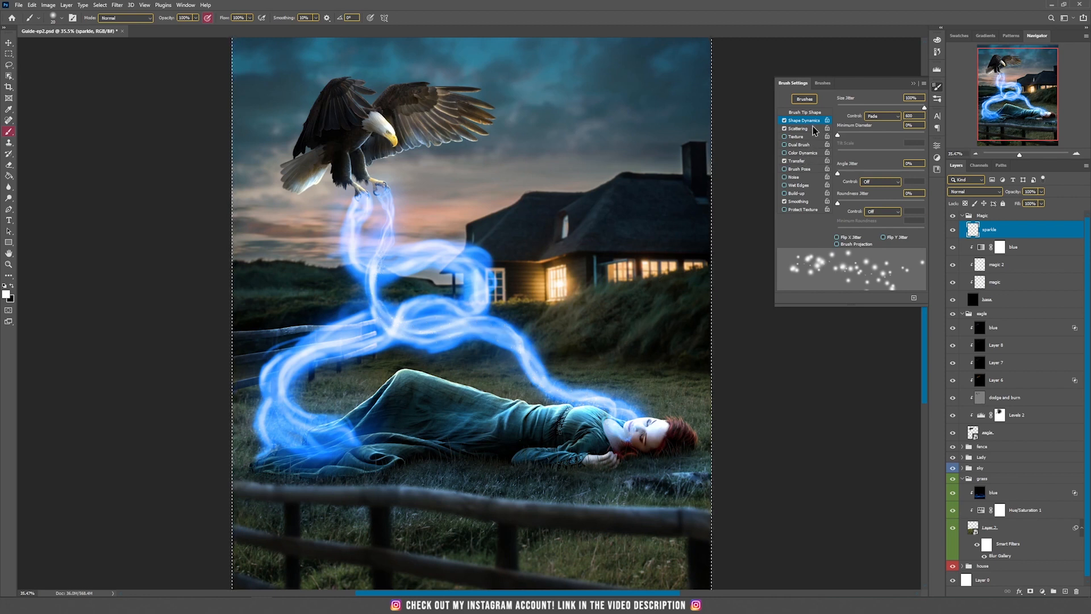
pyautogui.click(909, 115)
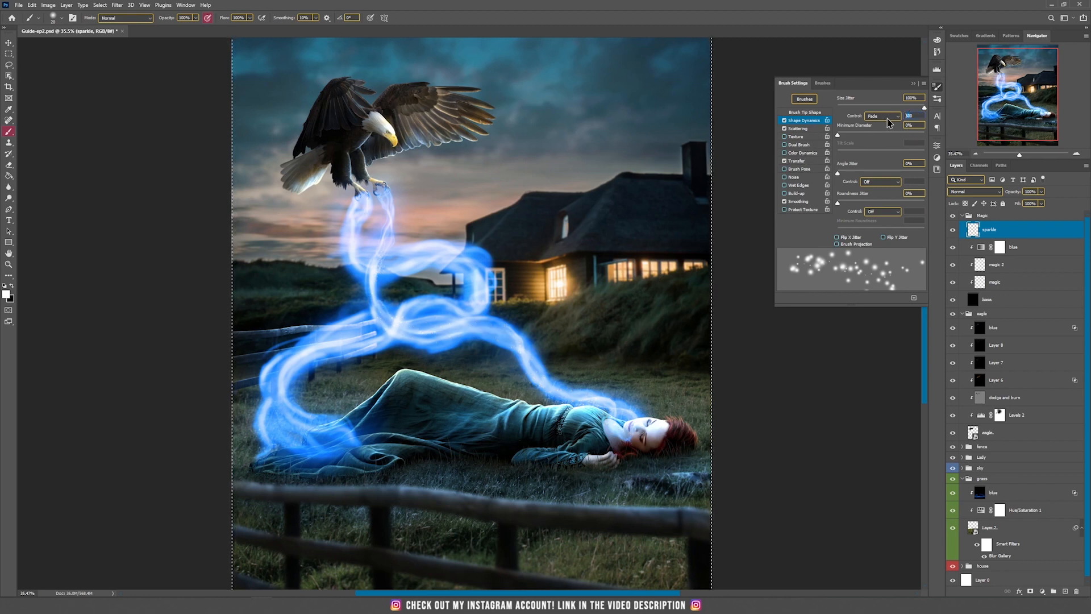
pyautogui.write('1000')
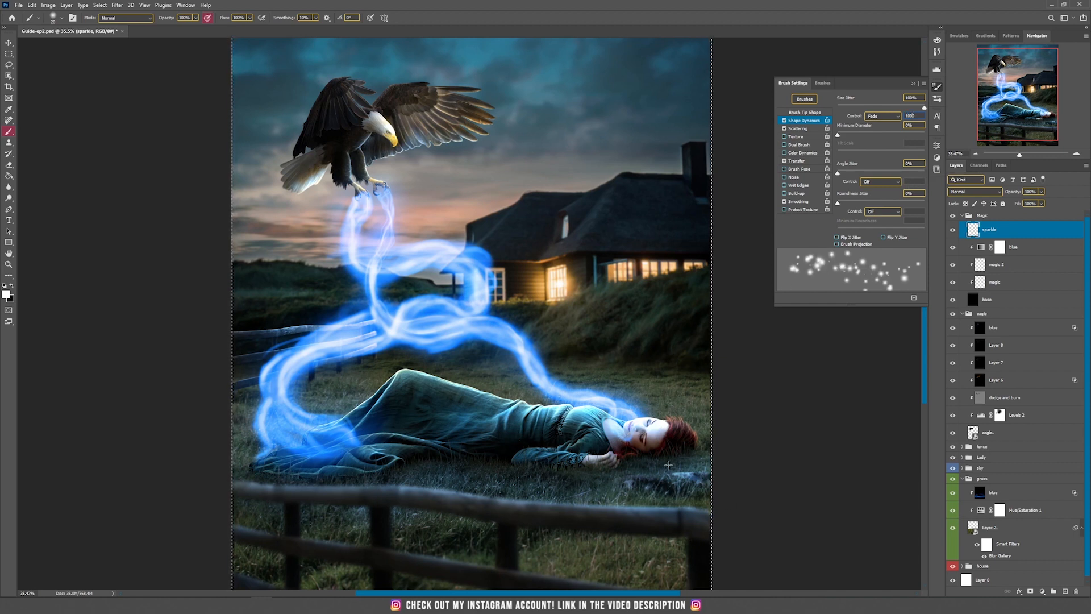
# Paint white sparkles along the whole magic trail from the woman's face to the eagle's claws, using a larger brush for the loops.
pyautogui.click(625, 434)
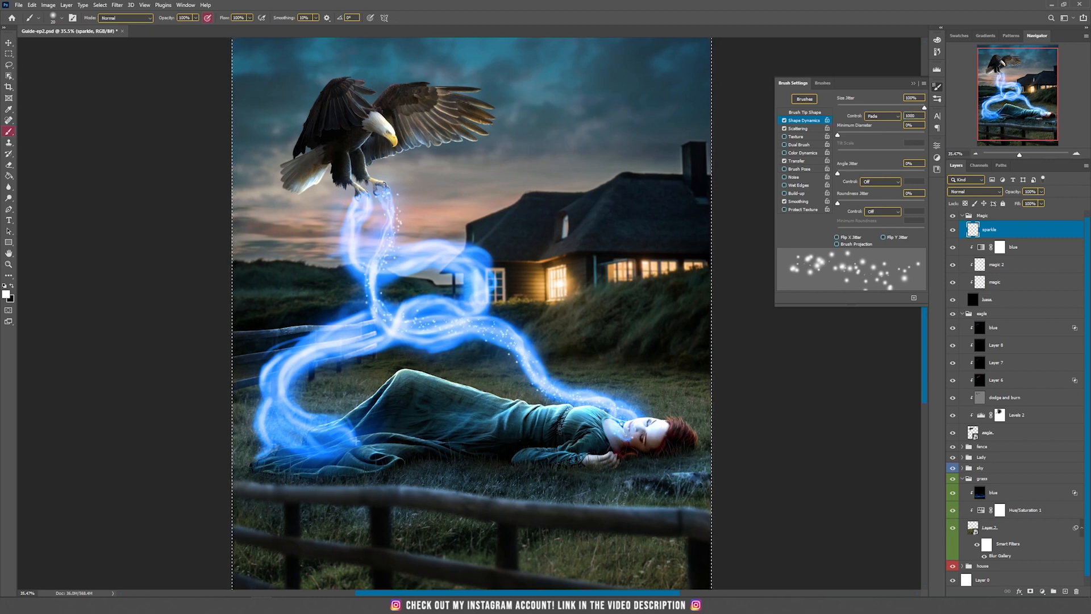
pyautogui.press(']')
pyautogui.moveTo(325, 445)
pyautogui.mouseDown()
pyautogui.moveTo(287, 424)
pyautogui.moveTo(282, 389)
pyautogui.mouseUp()
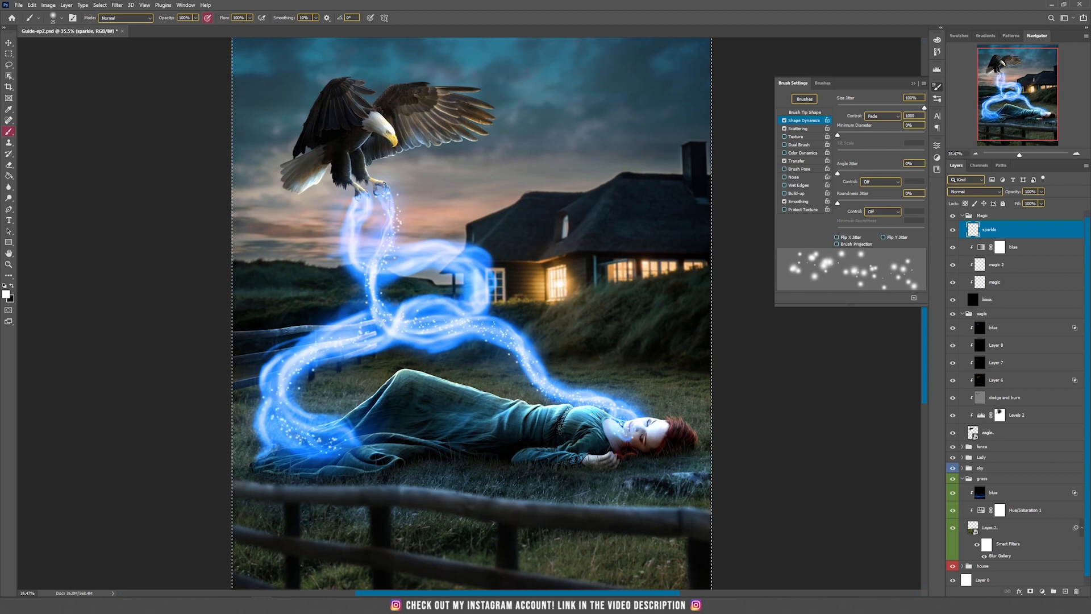
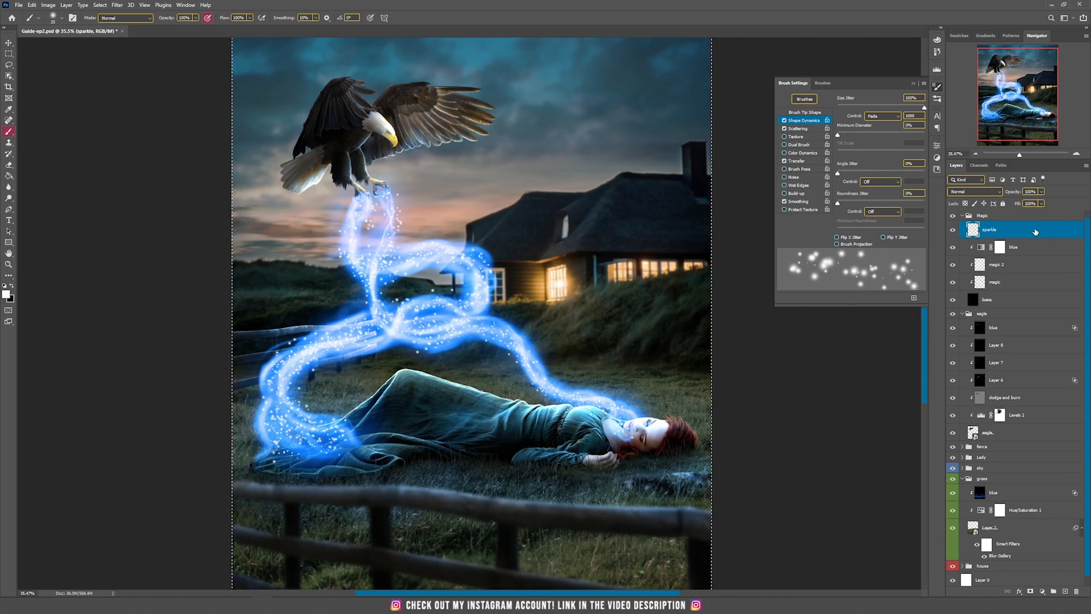
# Copy the sparkles onto a new layer above and apply a Gaussian Blur with a 10-pixel radius to the copy.
pyautogui.hotkey('ctrl', 'd')
pyautogui.hotkey('ctrl', 'shift', 'alt', 'n')
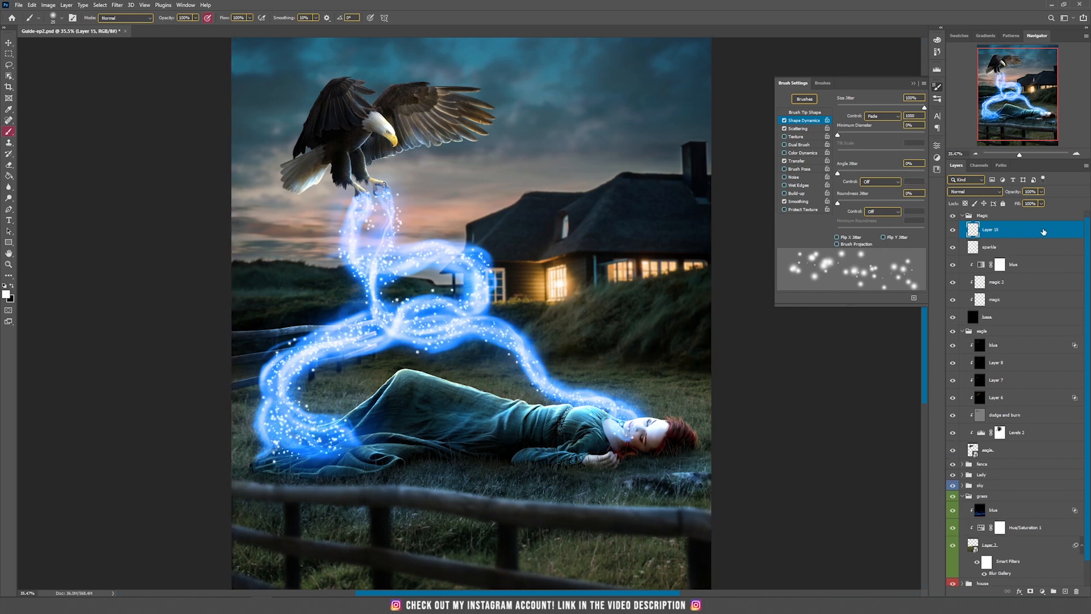
pyautogui.click(117, 5)
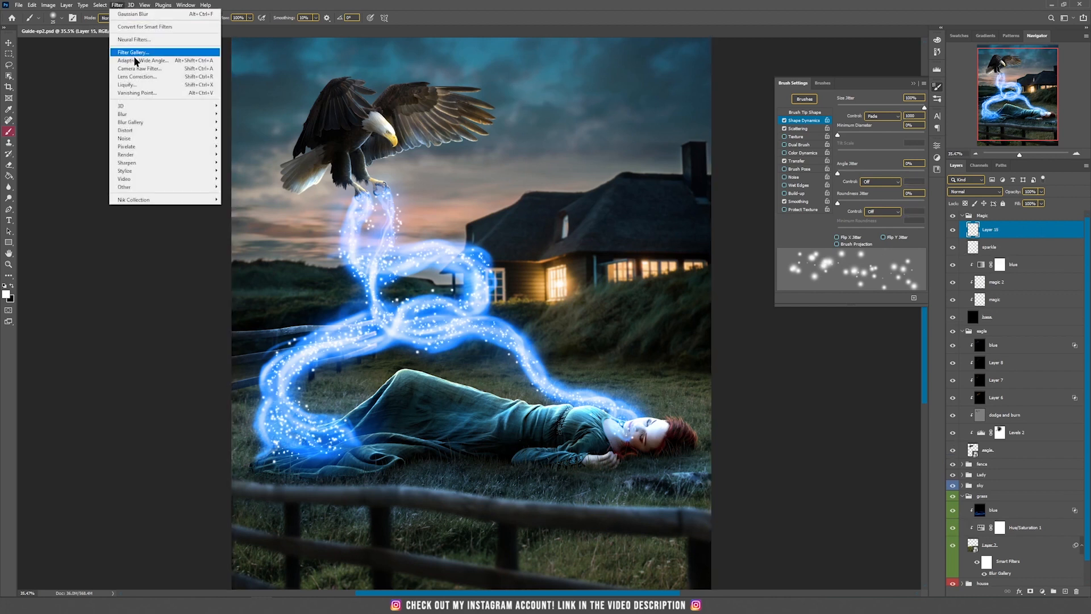
pyautogui.moveTo(146, 116)
pyautogui.click(239, 146)
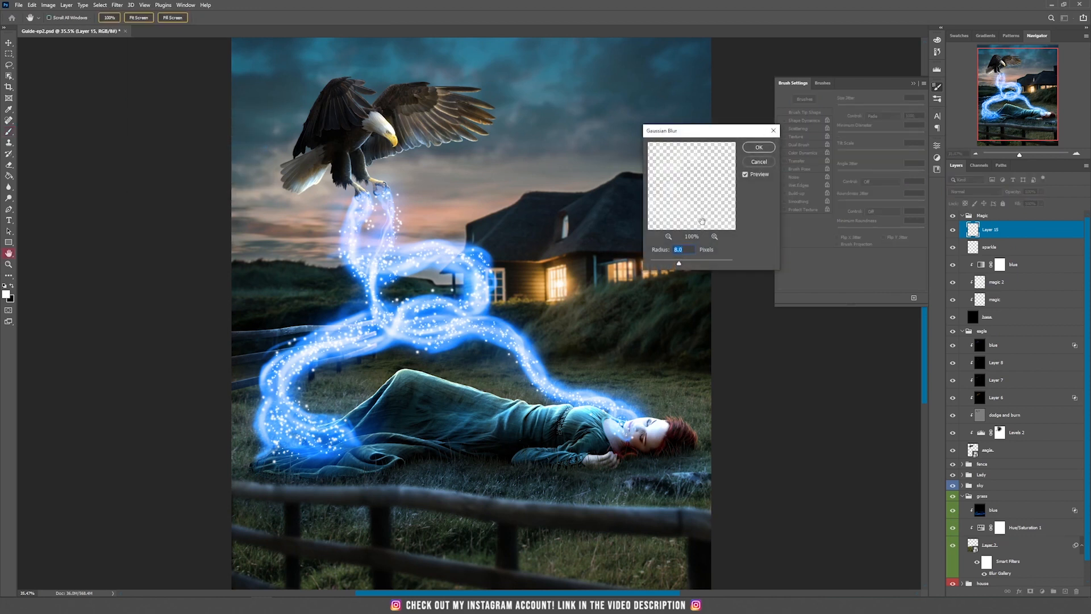
pyautogui.write('10')
pyautogui.click(758, 147)
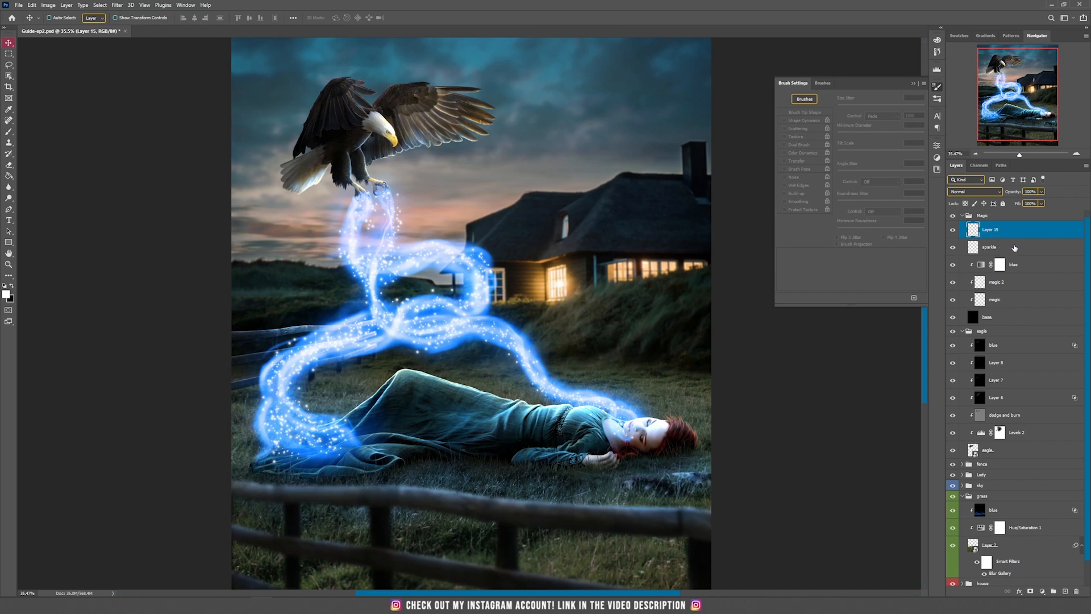
# Lower the opacity of both the sparkle layer and its blurred copy to about 60%.
pyautogui.keyDown('shift'); pyautogui.click(1014, 248); pyautogui.keyUp('shift')
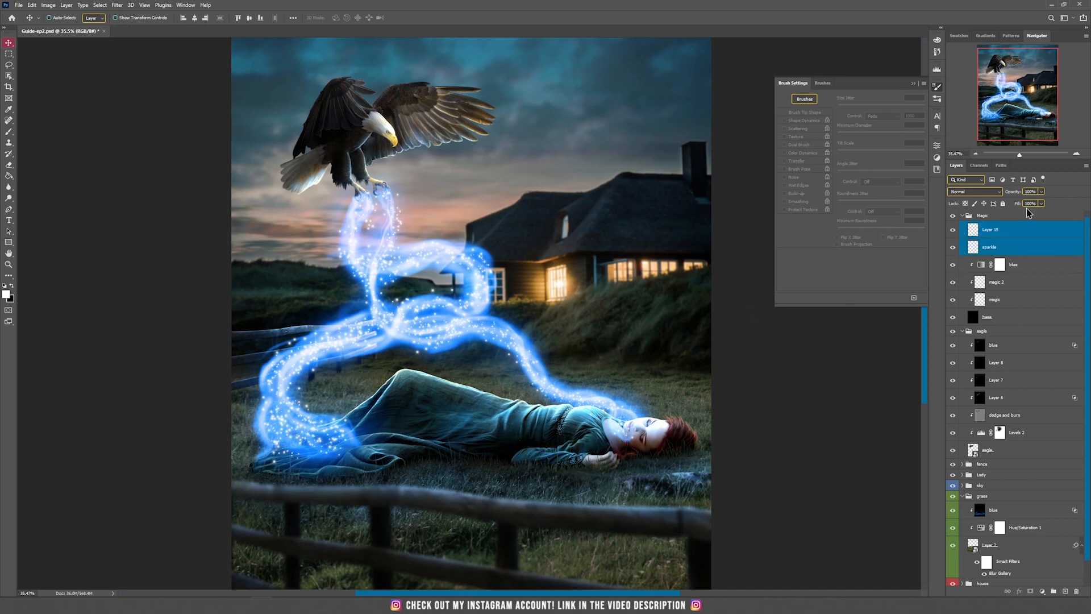
pyautogui.moveTo(1042, 196); pyautogui.dragTo(1028, 204)
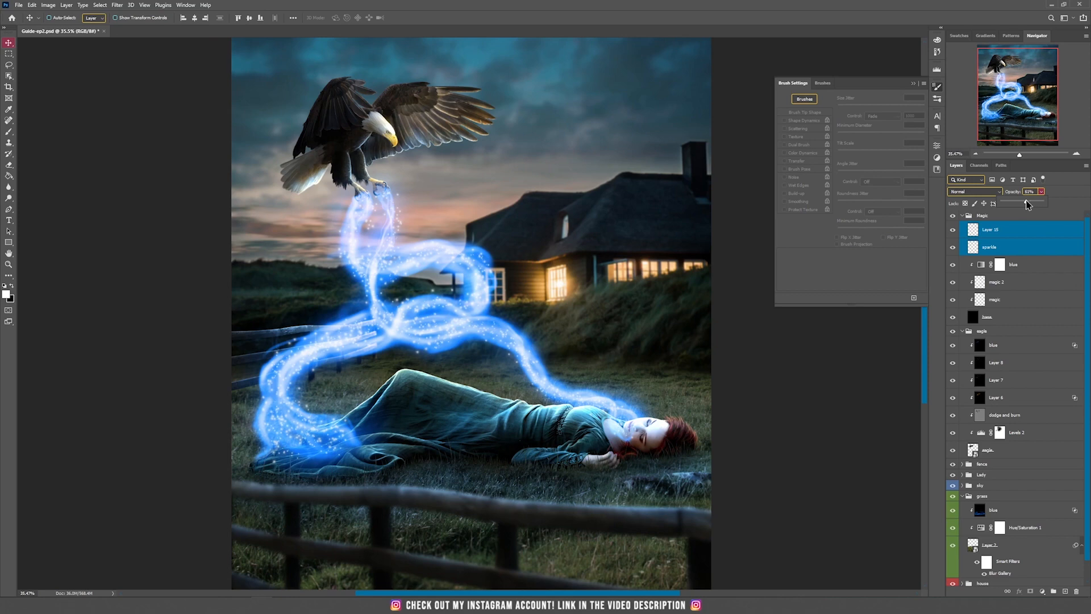
# Create a new layer group named "lights" above the Magic group.
pyautogui.click(561, 1)
pyautogui.hotkey('ctrl', '-')
pyautogui.hotkey('ctrl', '-')
pyautogui.hotkey('ctrl', '-')
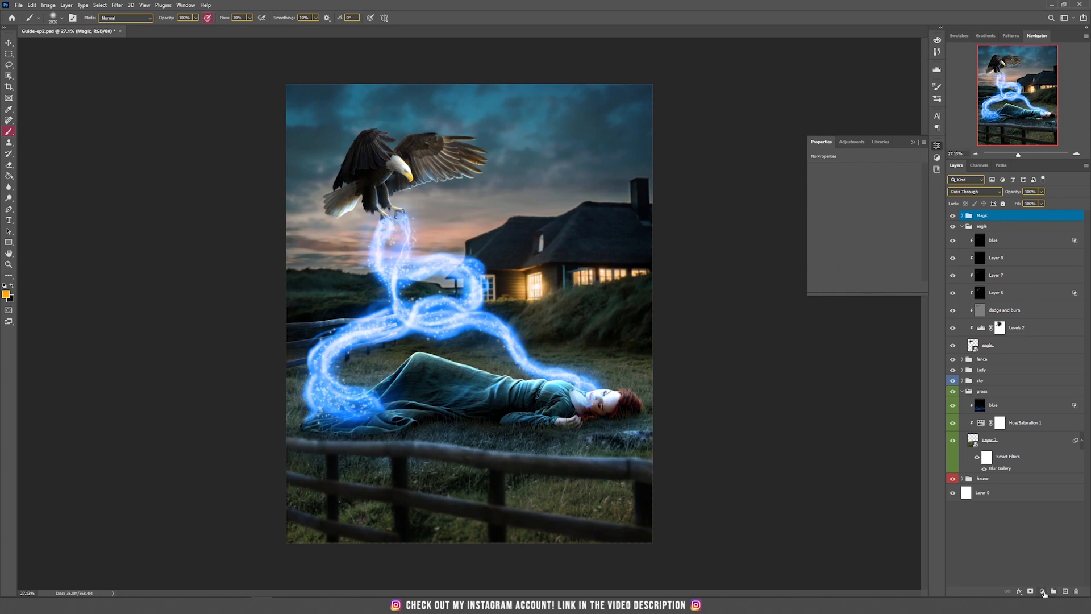
pyautogui.click(1054, 591)
pyautogui.doubleClick(984, 215)
pyautogui.write('lights')
pyautogui.press('Return')
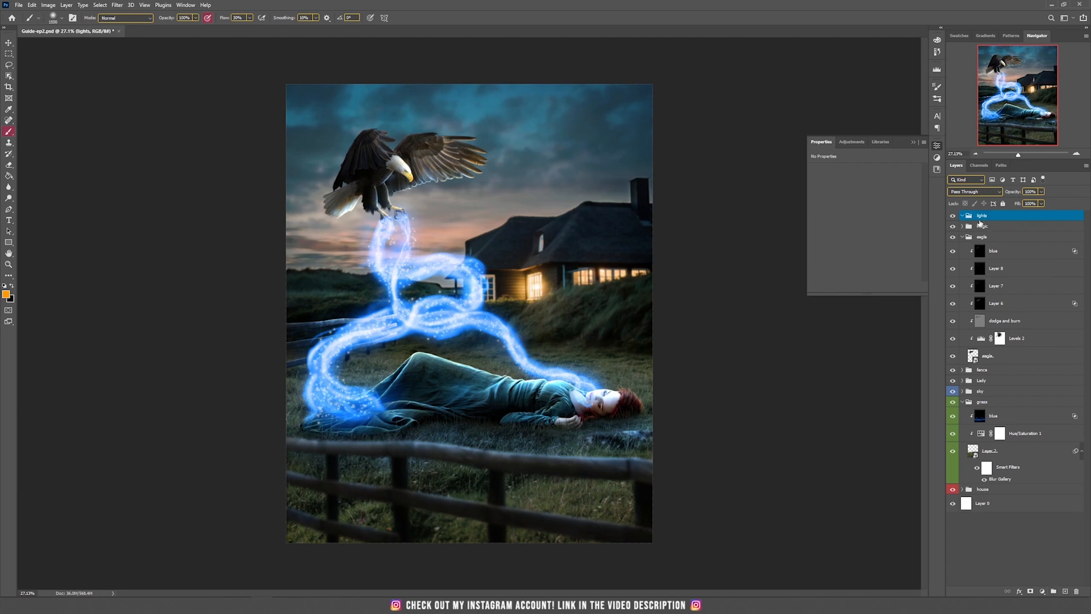
# Add a new layer inside the lights group and set its blend mode to Soft Light.
pyautogui.click(1066, 592)
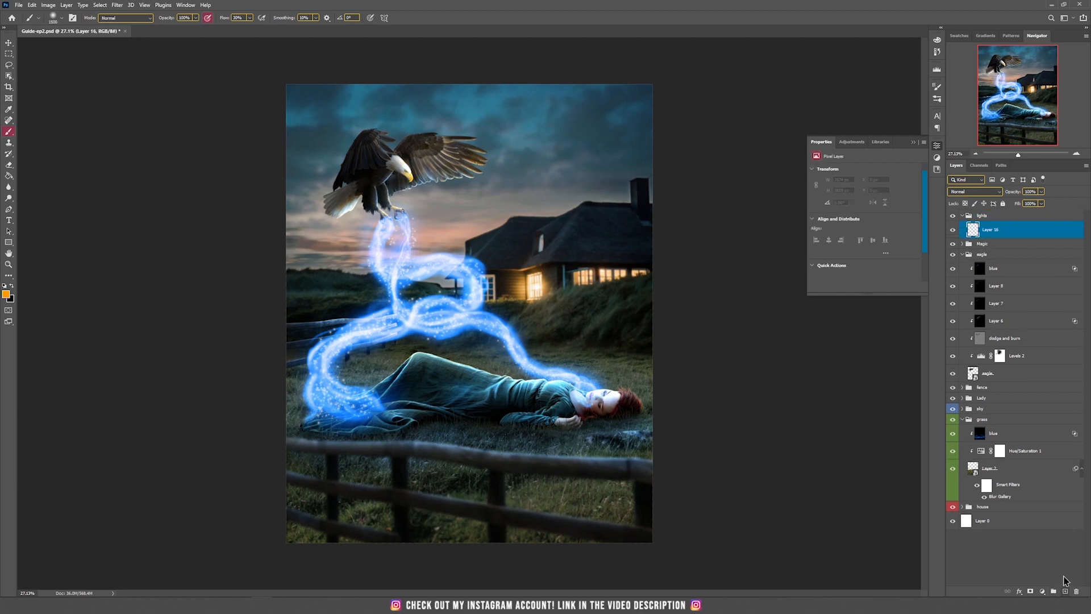
pyautogui.click(974, 193)
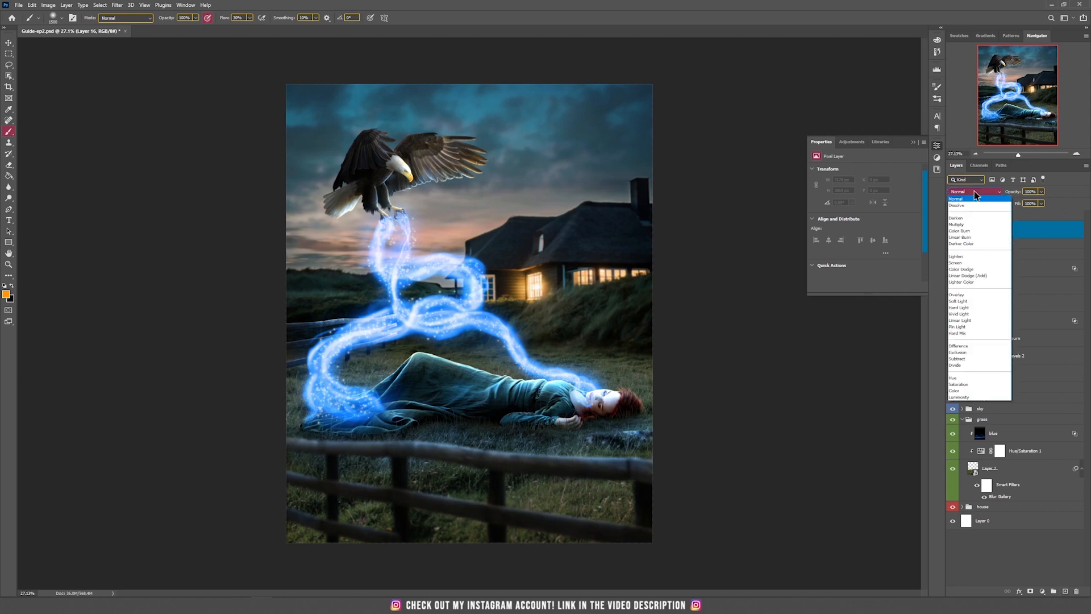
pyautogui.click(958, 301)
# Choose a slightly redder orange as the foreground colour and lower the brush's flow to 5%.
pyautogui.click(6, 294)
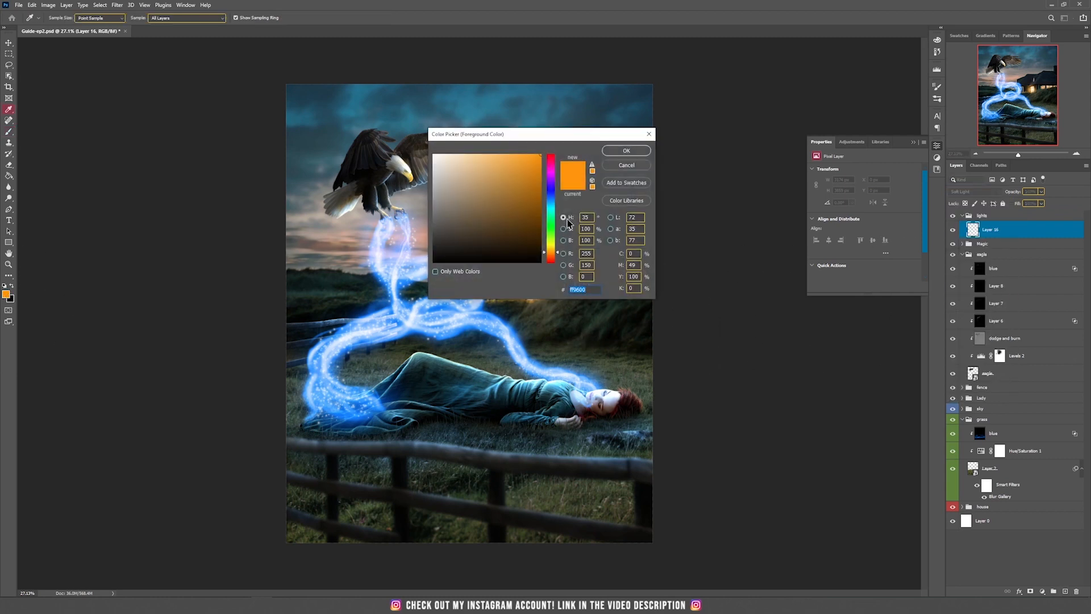
pyautogui.click(549, 254)
pyautogui.click(626, 151)
pyautogui.press('b')
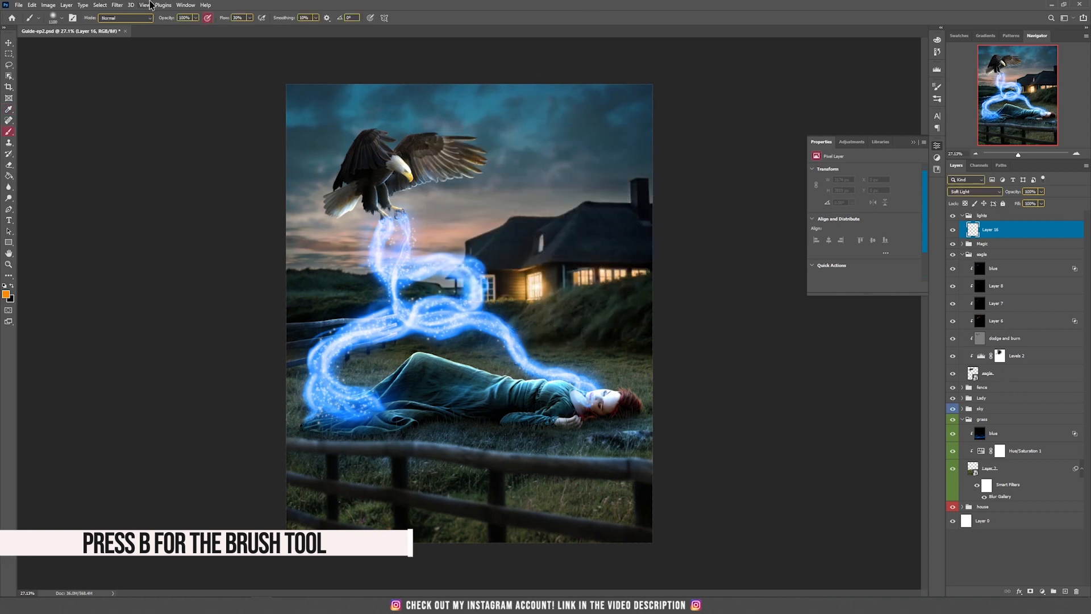
pyautogui.click(250, 17)
pyautogui.moveTo(246, 29); pyautogui.dragTo(241, 30)
pyautogui.click(259, 2)
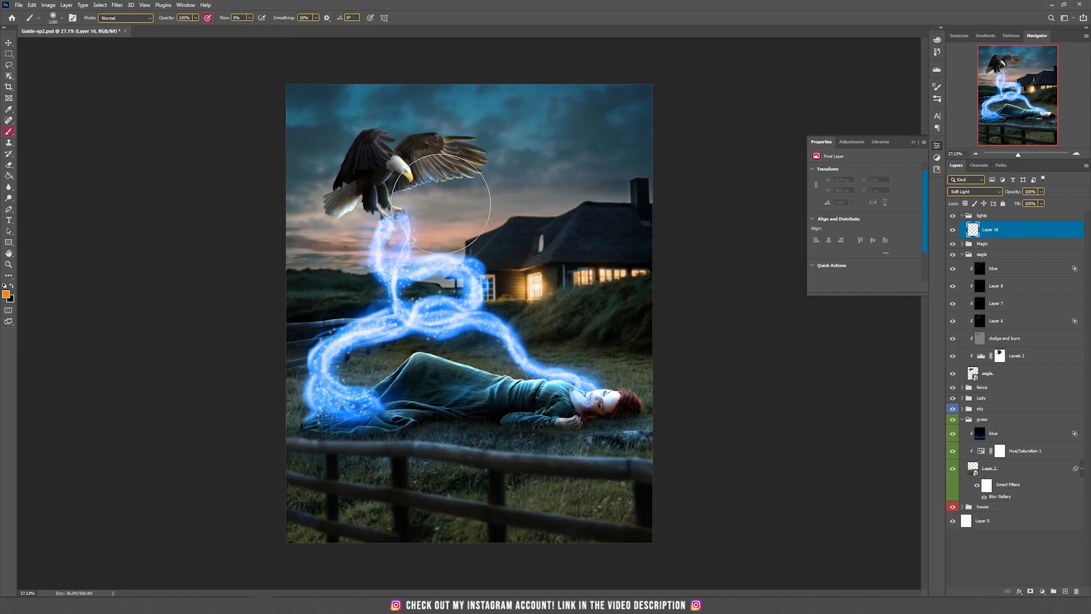
# Paint warm orange light over the house, the hillside and the grass in front of it on the Soft Light layer.
pyautogui.moveTo(553, 285)
pyautogui.mouseDown()
pyautogui.moveTo(616, 274)
pyautogui.moveTo(597, 271)
pyautogui.moveTo(648, 330)
pyautogui.moveTo(650, 358)
pyautogui.moveTo(617, 380)
pyautogui.moveTo(585, 330)
pyautogui.mouseUp()
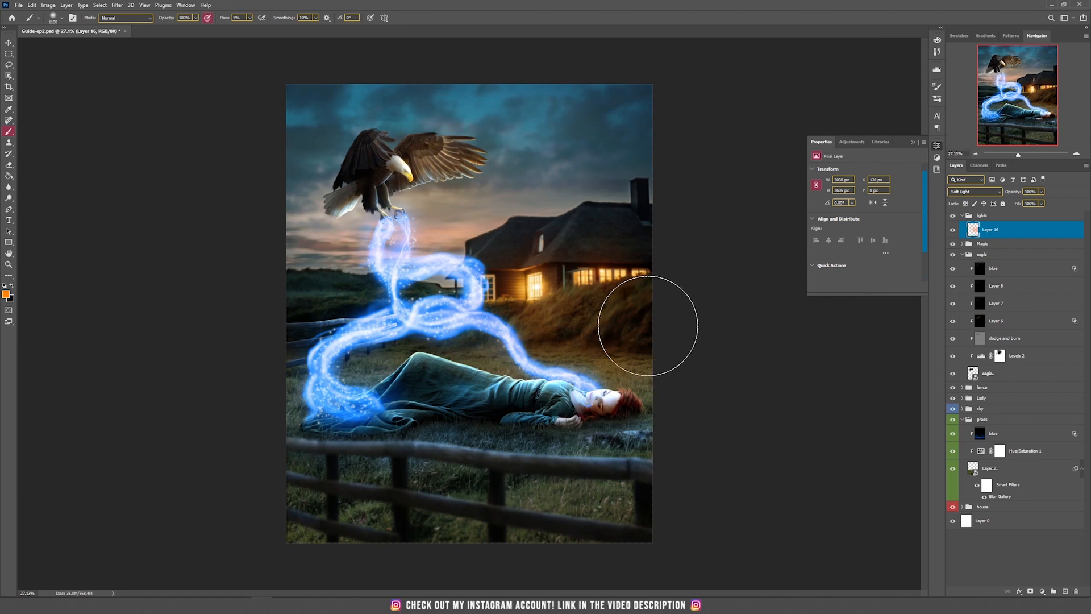
pyautogui.scroll(-1, 645, 316)
pyautogui.scroll(2, 574, 327)
pyautogui.press('v')
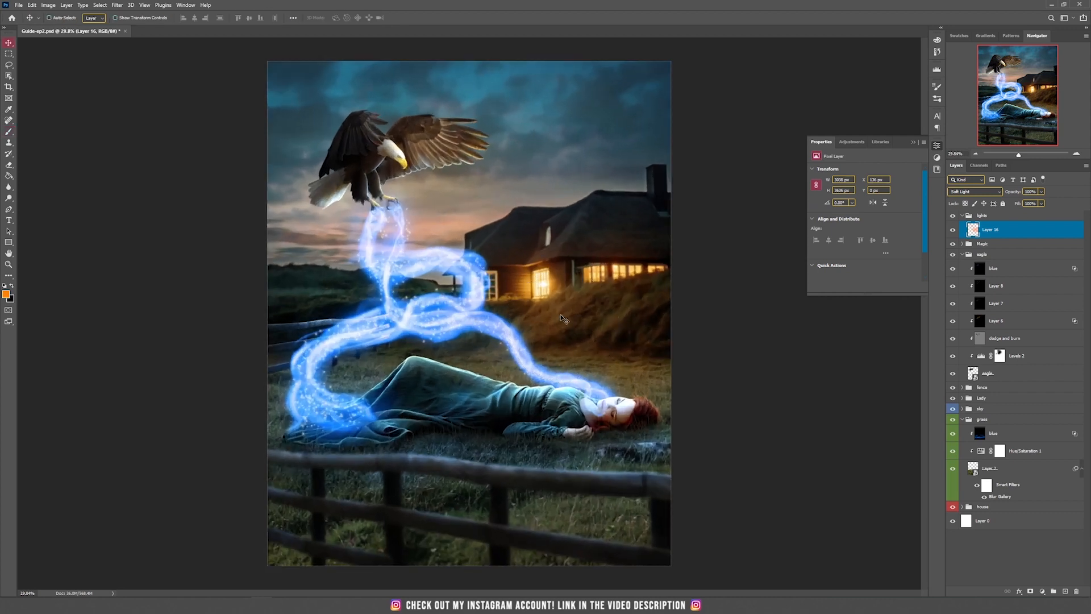
# Add another layer at the top of the lights group and set its blend mode to Color Dodge.
pyautogui.press('b')
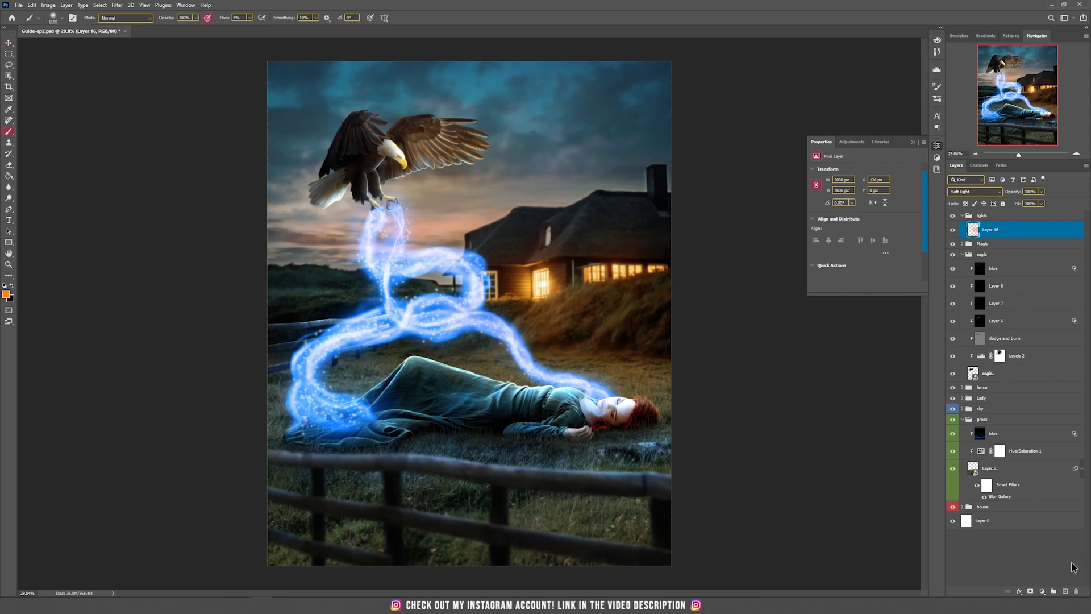
pyautogui.click(1065, 591)
pyautogui.click(982, 193)
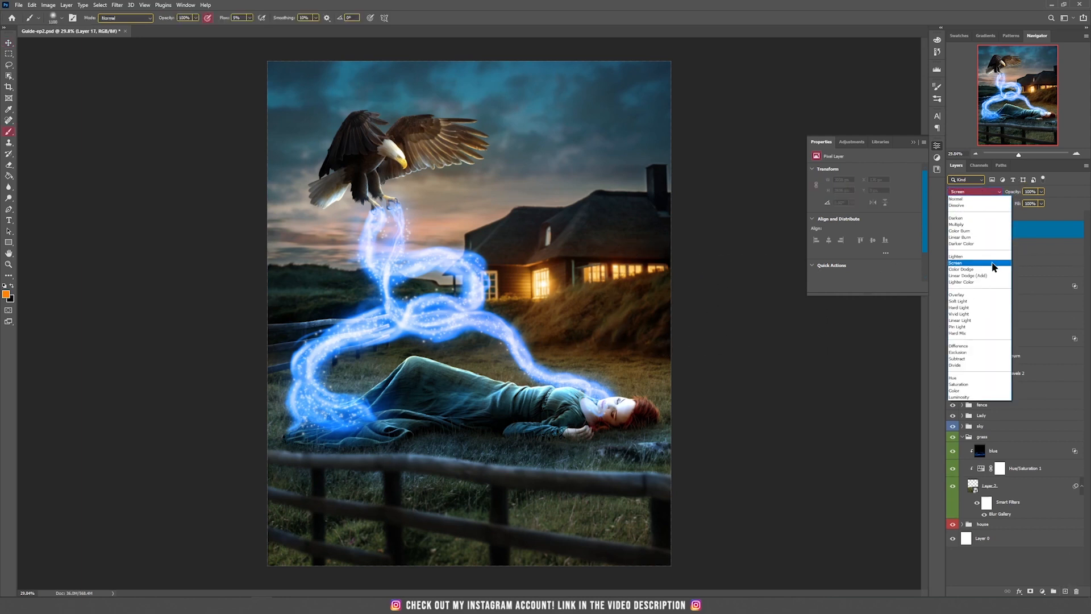
pyautogui.click(991, 269)
# Paint an orange glow over the house's lit windows, reducing the brush size for the smaller ones, and adjust the layer's opacity.
pyautogui.click(540, 300)
pyautogui.press('[')
pyautogui.press('[')
pyautogui.press('[')
pyautogui.press('[')
pyautogui.press('[')
pyautogui.press('[')
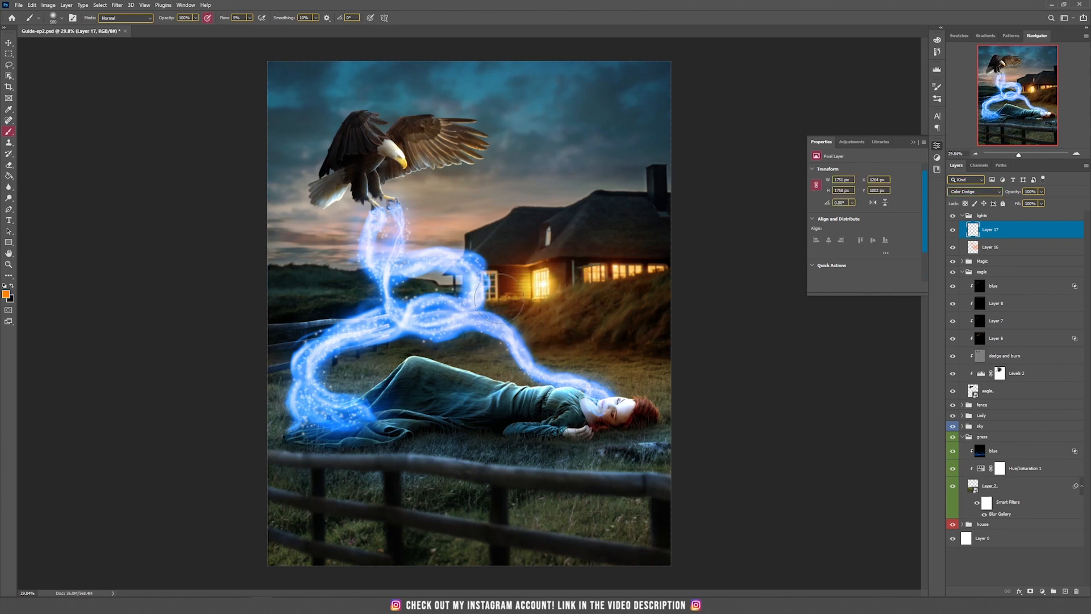
pyautogui.click(632, 265)
pyautogui.press('v')
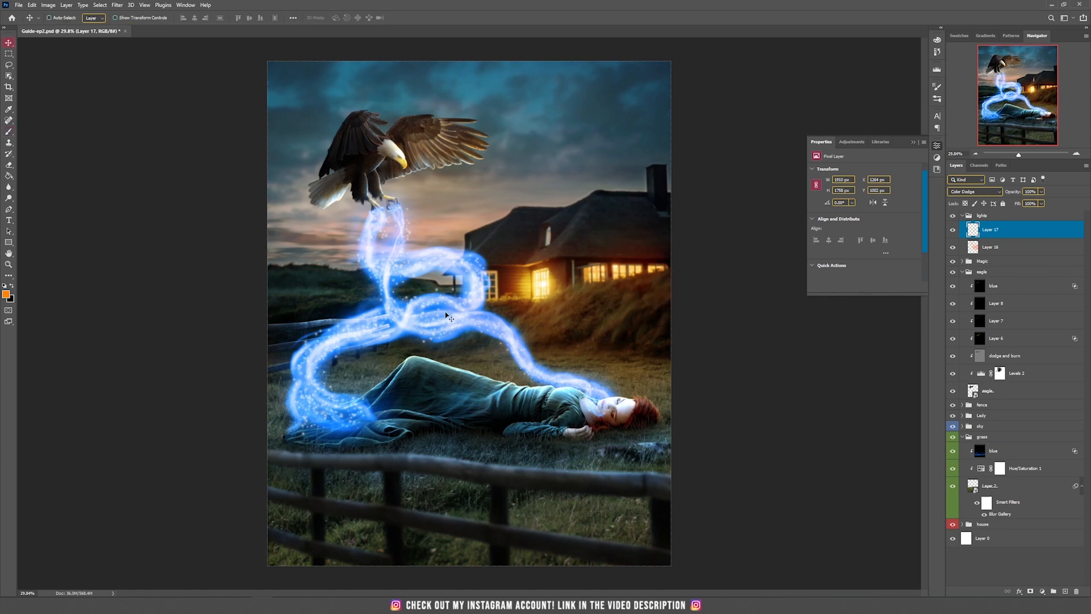
pyautogui.moveTo(1042, 194); pyautogui.dragTo(560, 302)
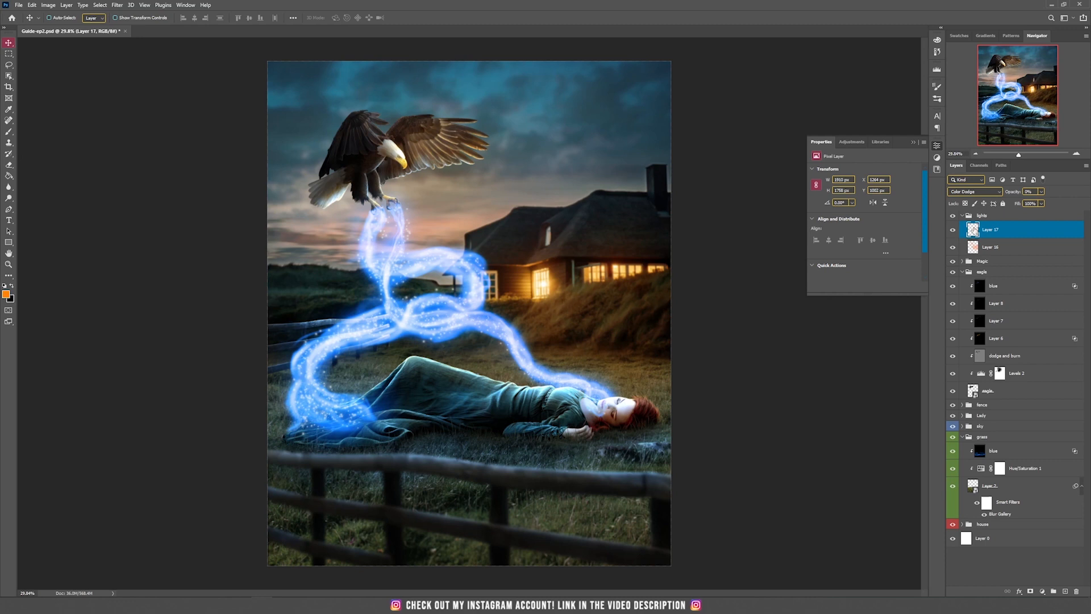
# Merge everything visible into a single new layer above all groups and convert it to a smart object.
pyautogui.click(988, 219)
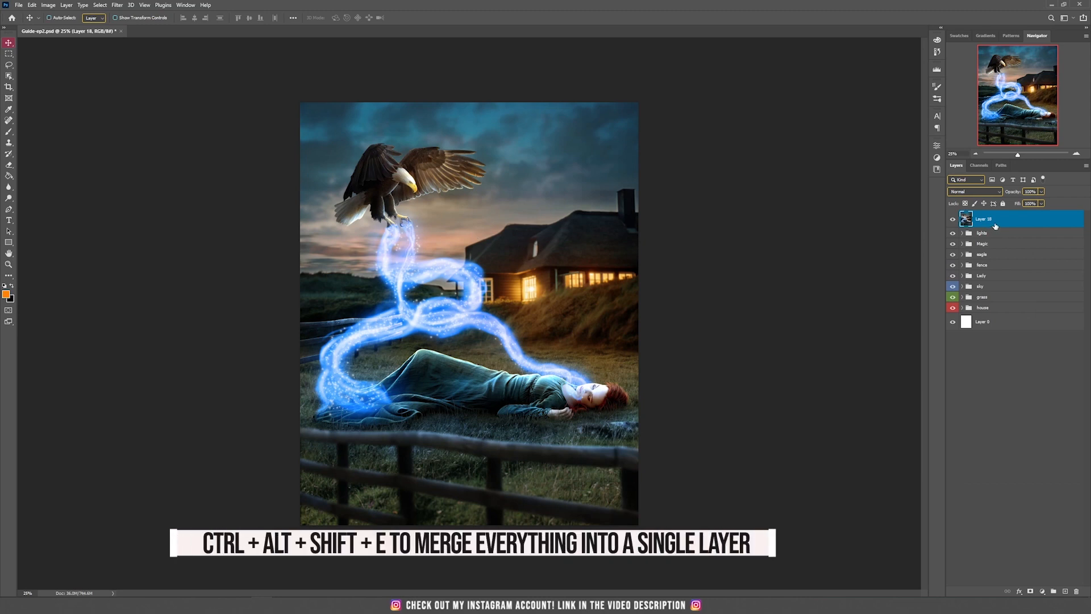
pyautogui.rightClick(1012, 222)
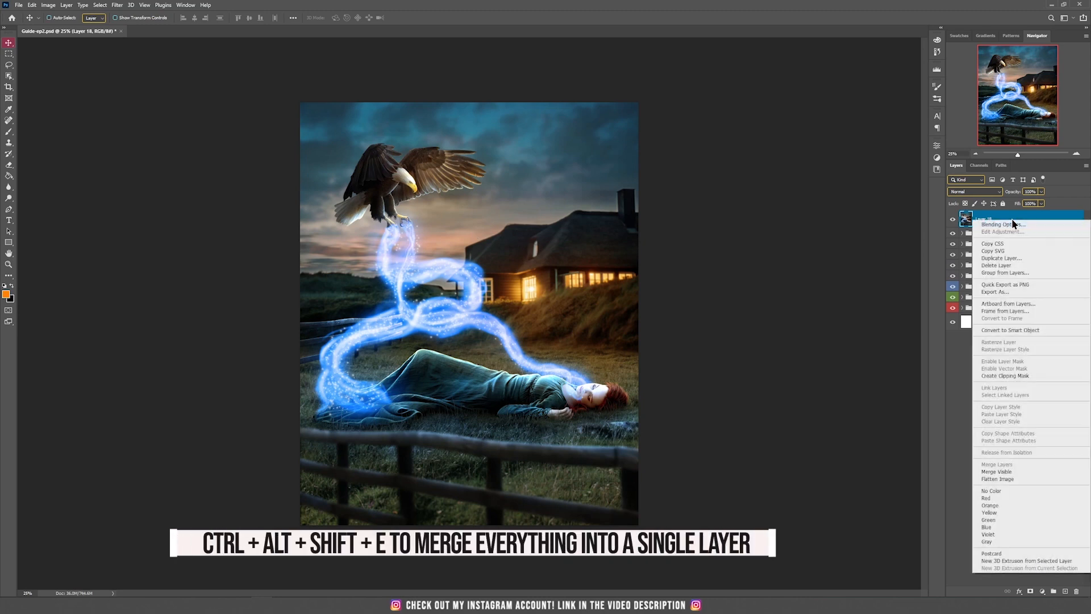
pyautogui.click(1010, 330)
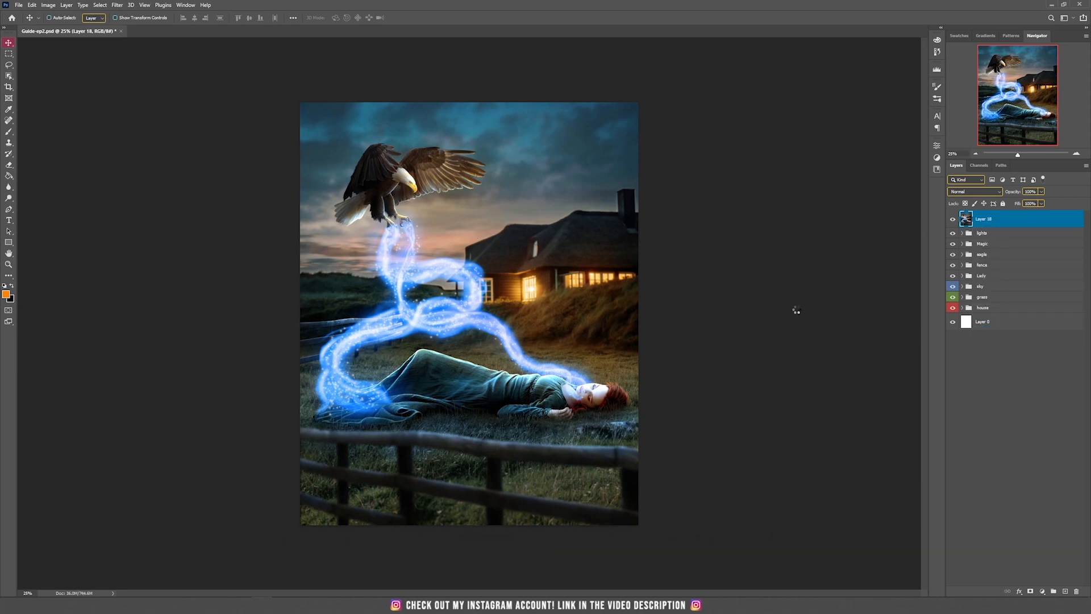
# Apply the Camera Raw Filter to the merged layer with temperature -9, exposure +0.10 and contrast +7.
pyautogui.click(117, 5)
pyautogui.click(142, 69)
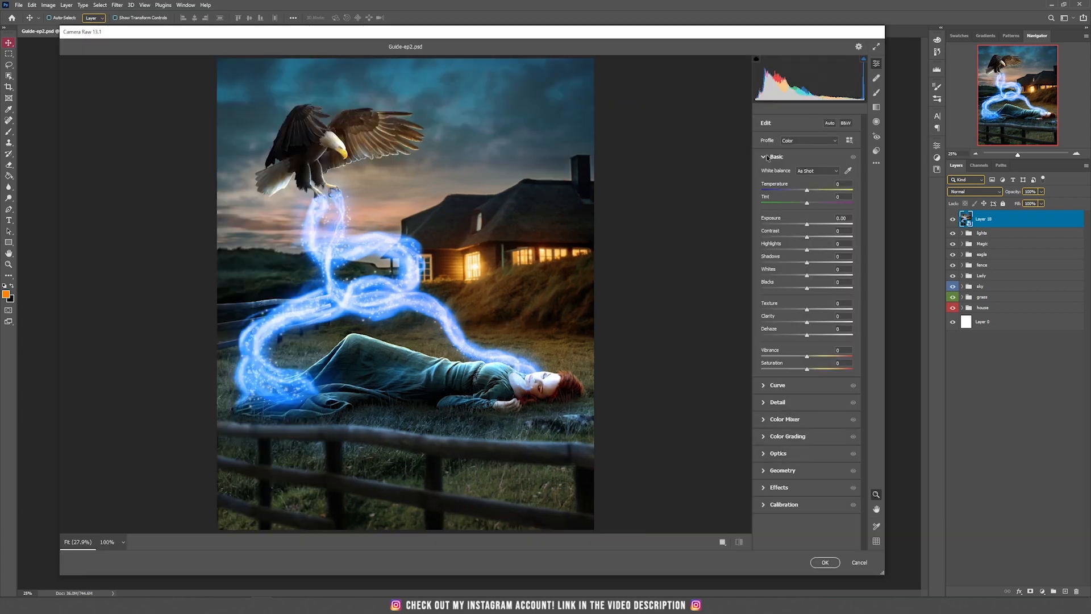
pyautogui.click(767, 157)
pyautogui.click(766, 157)
pyautogui.moveTo(805, 192); pyautogui.dragTo(804, 192)
pyautogui.moveTo(809, 227); pyautogui.dragTo(813, 238)
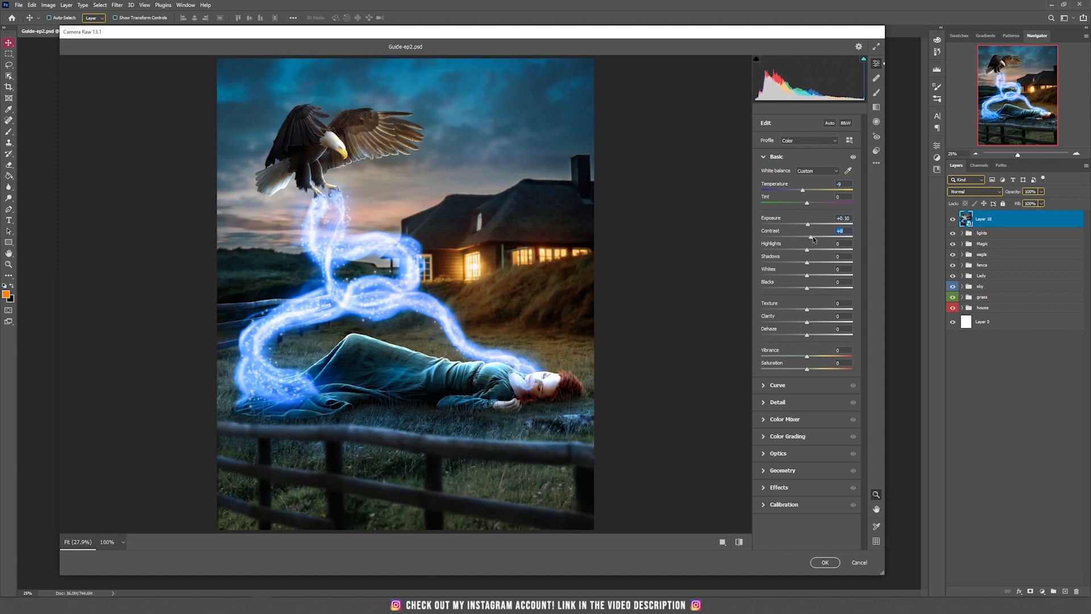
# Set highlights to -50, shadows to +38, whites to -72 and blacks to +29.
pyautogui.moveTo(794, 253); pyautogui.dragTo(784, 253)
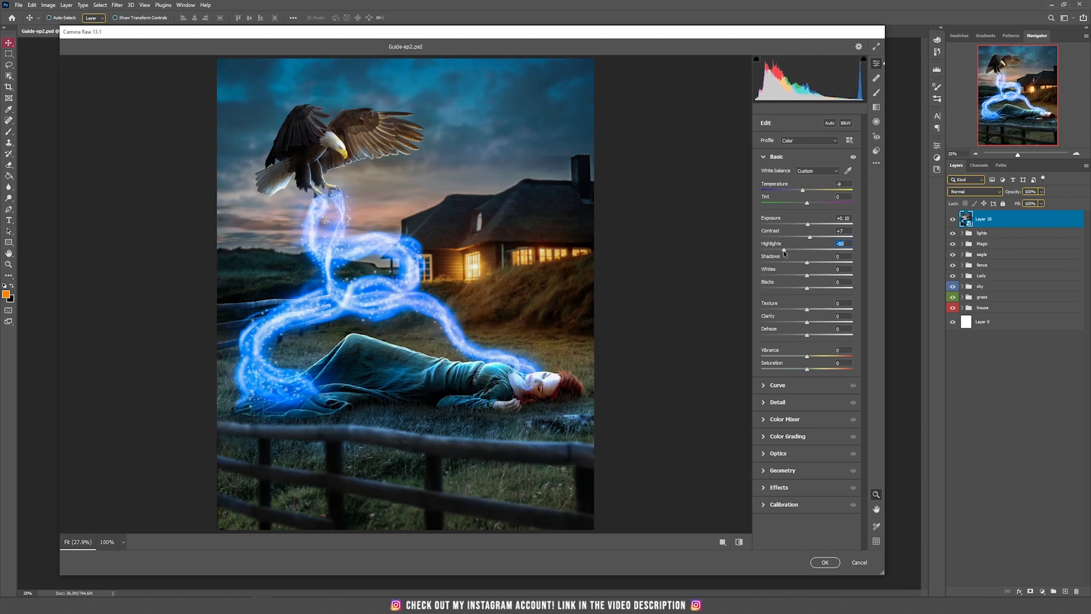
pyautogui.moveTo(809, 264); pyautogui.dragTo(774, 277)
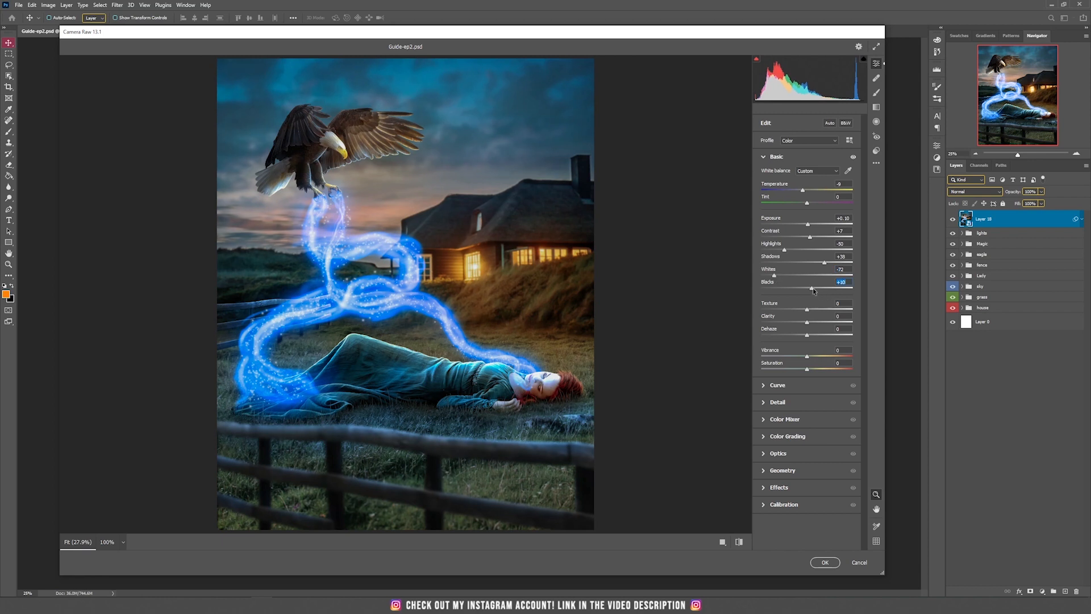
pyautogui.moveTo(807, 288); pyautogui.dragTo(821, 291)
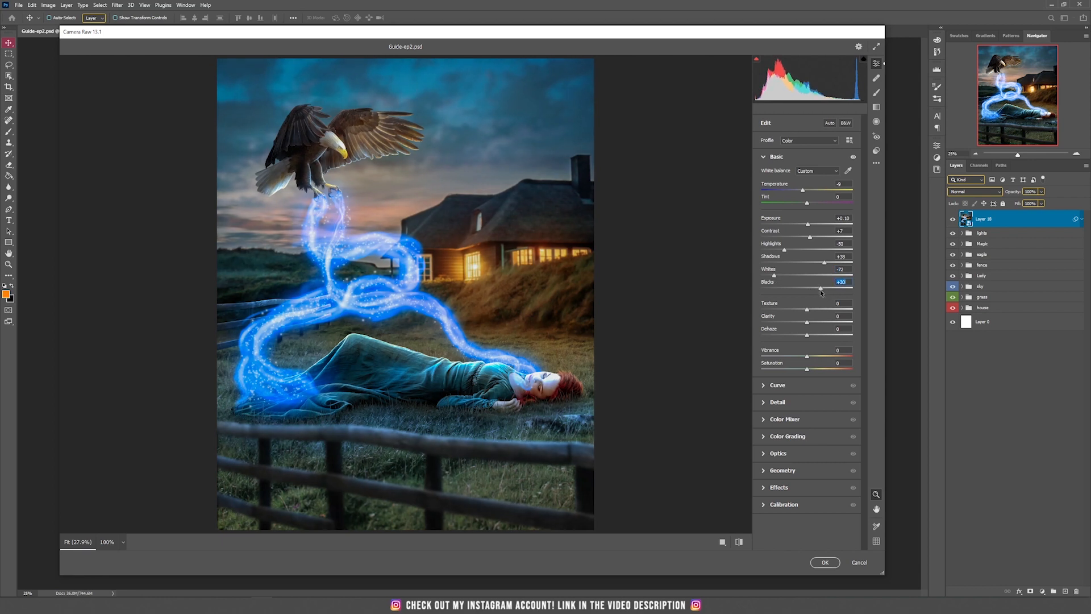
# Set texture to +17, clarity to +15 and dehaze to +19, and lower saturation to about -9.
pyautogui.moveTo(806, 309); pyautogui.dragTo(812, 312)
pyautogui.moveTo(808, 322); pyautogui.dragTo(815, 337)
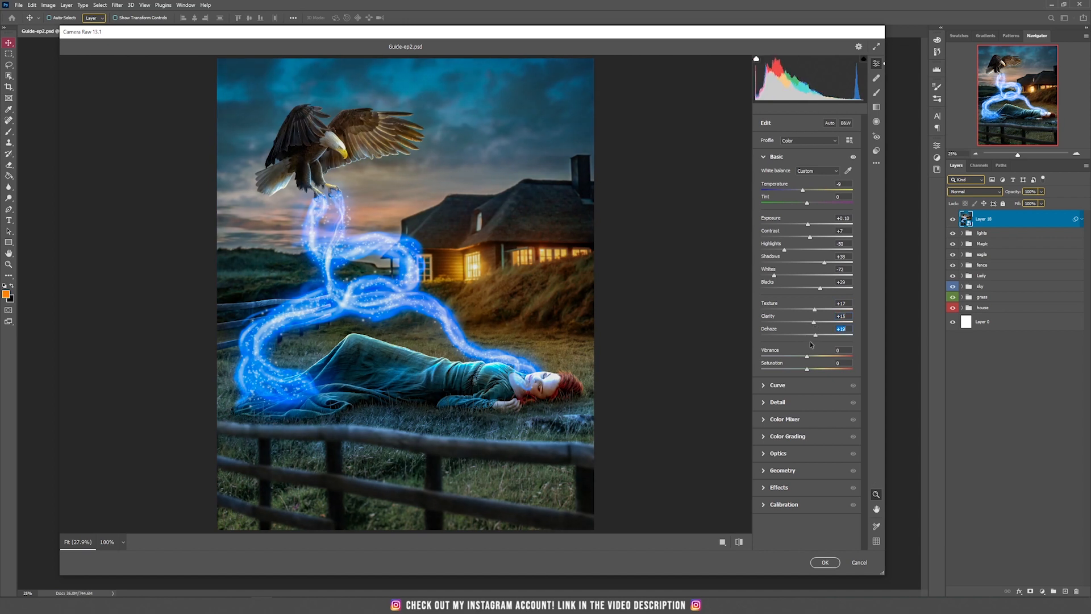
pyautogui.moveTo(808, 370); pyautogui.dragTo(804, 372)
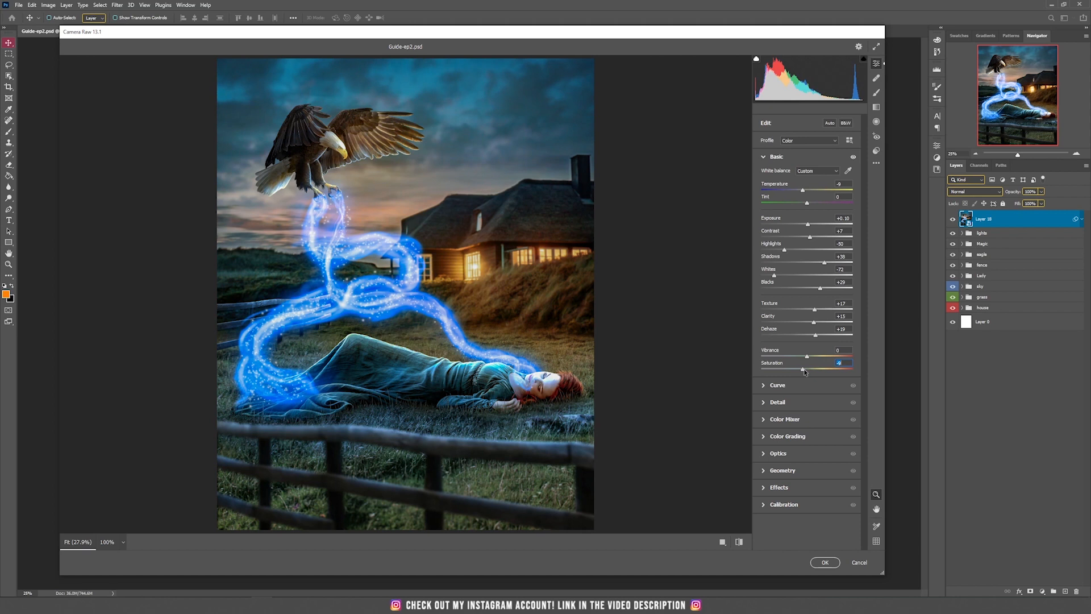
# Add moderate sharpening and noise reduction to the image.
pyautogui.click(793, 403)
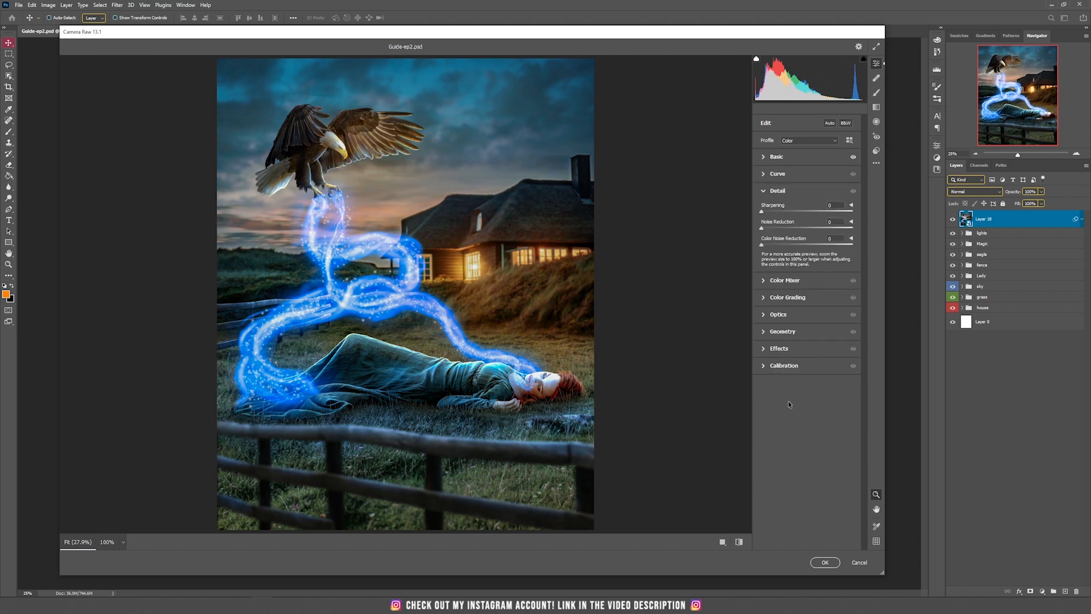
pyautogui.moveTo(784, 212); pyautogui.dragTo(785, 213)
pyautogui.click(782, 228)
pyautogui.click(787, 212)
# Color-grade the image by tinting the midtones and highlights orange and the shadows blue.
pyautogui.click(791, 297)
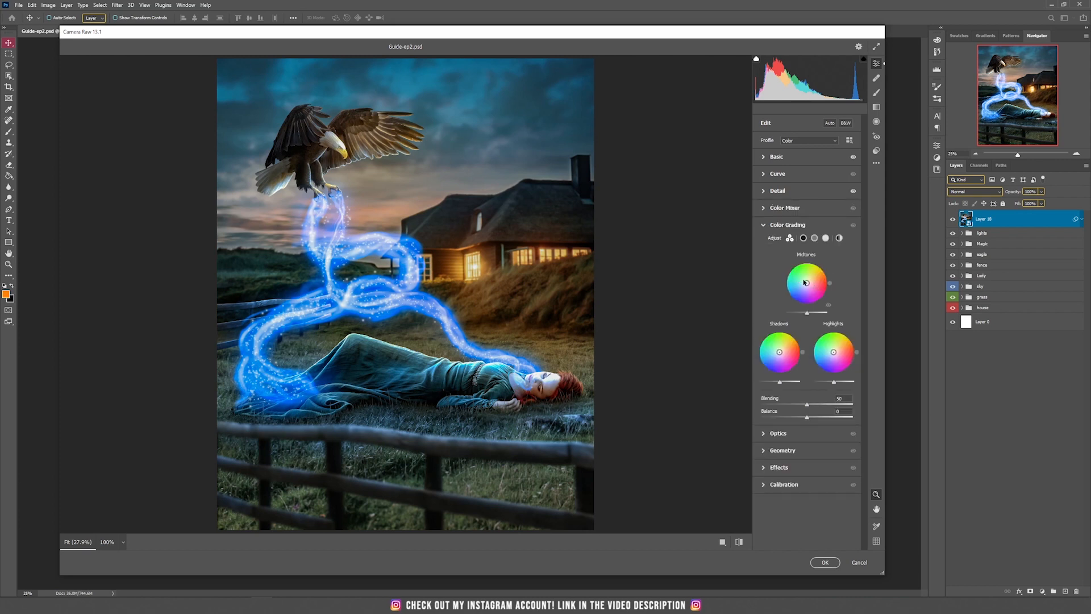
pyautogui.moveTo(826, 290)
pyautogui.mouseDown()
pyautogui.moveTo(813, 308)
pyautogui.moveTo(798, 290)
pyautogui.moveTo(811, 279)
pyautogui.mouseUp()
pyautogui.moveTo(776, 358); pyautogui.dragTo(839, 349)
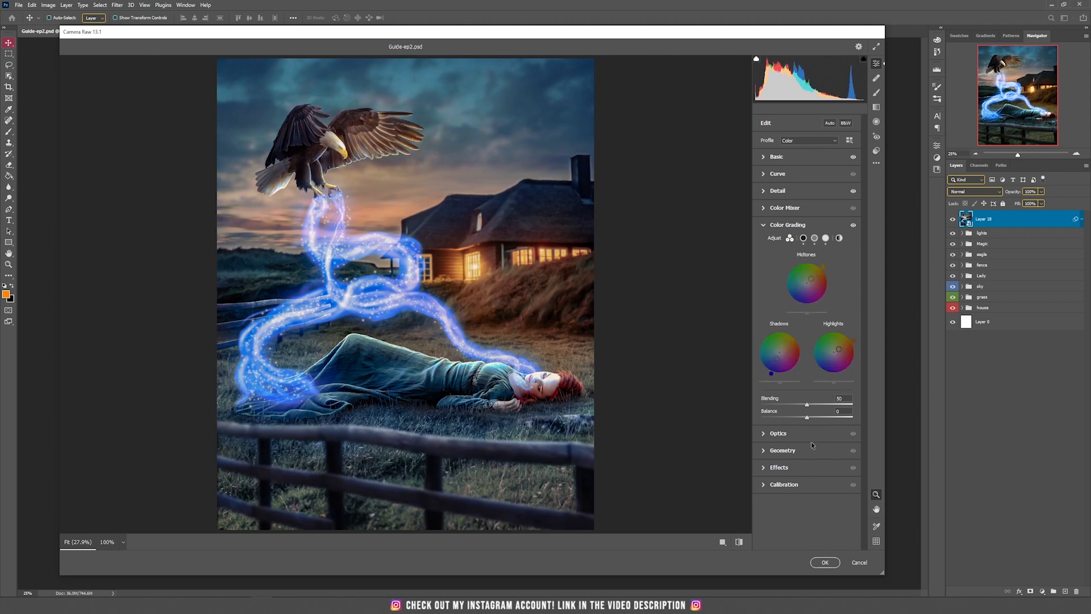
# Set grain to 16 and vignetting to -29, and calibrate the primary hues to red -20, green +13 and blue -6.
pyautogui.click(806, 468)
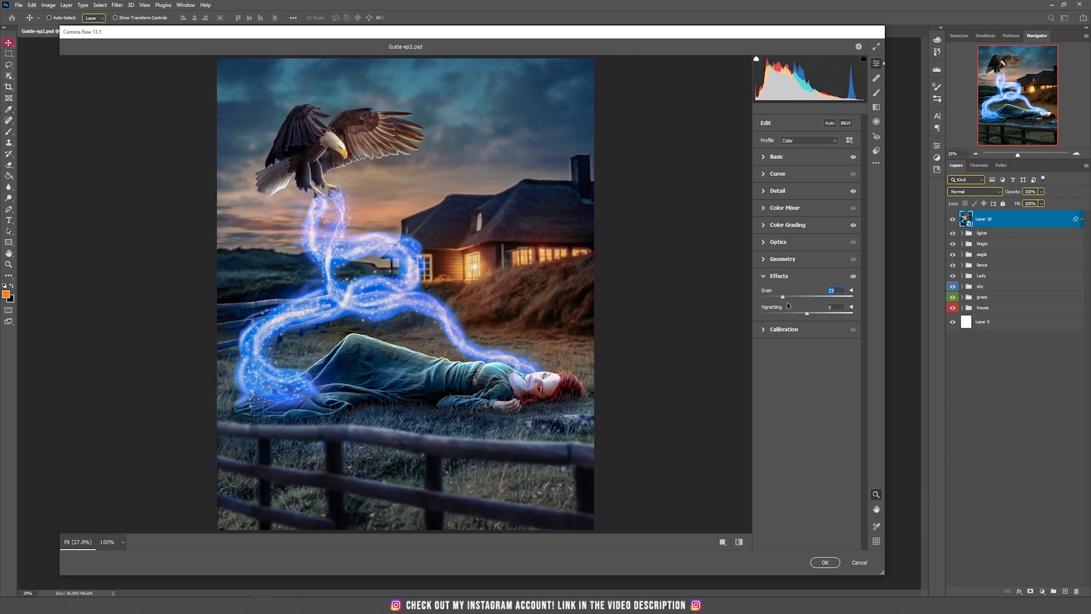
pyautogui.moveTo(781, 297); pyautogui.dragTo(777, 297)
pyautogui.click(794, 313)
pyautogui.moveTo(794, 315); pyautogui.dragTo(793, 315)
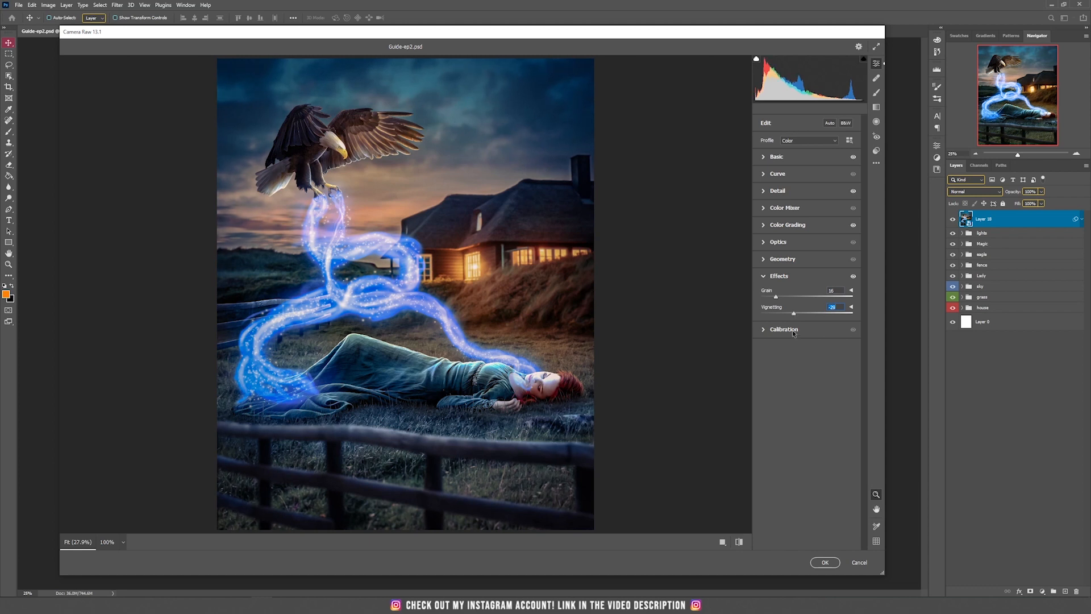
pyautogui.click(794, 332)
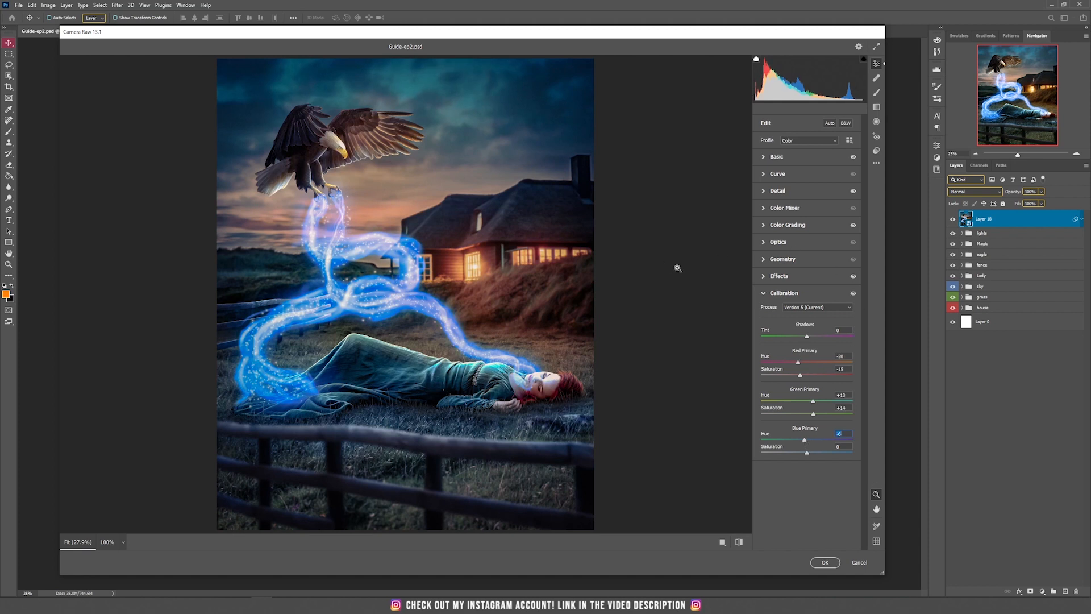
# Draw a large radial filter over the centre with exposure -0.10, contrast +11, highlights -9, shadows -21, whites -2, blacks -2, texture +2 and clarity +7.
pyautogui.click(876, 122)
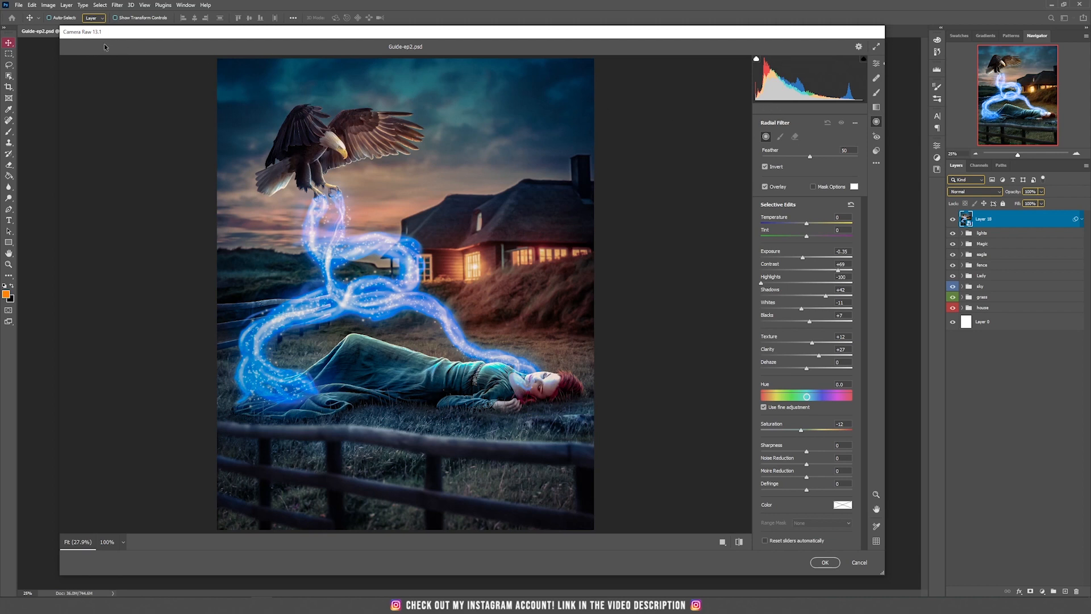
pyautogui.moveTo(354, 196); pyautogui.dragTo(475, 318)
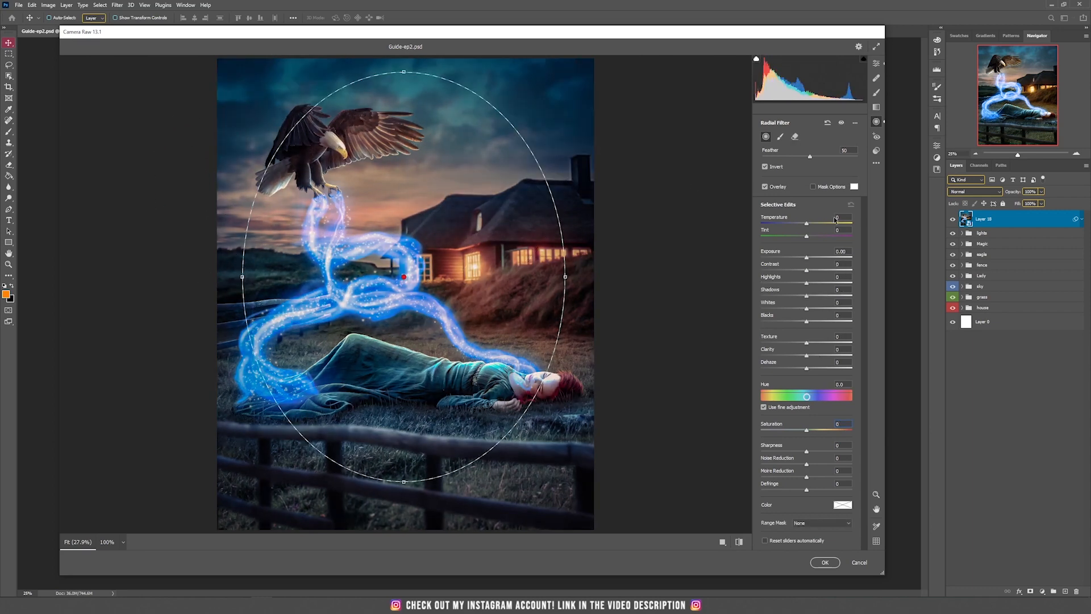
pyautogui.moveTo(807, 257)
pyautogui.mouseDown()
pyautogui.moveTo(783, 257)
pyautogui.moveTo(803, 257)
pyautogui.mouseUp()
pyautogui.moveTo(814, 270); pyautogui.dragTo(799, 298)
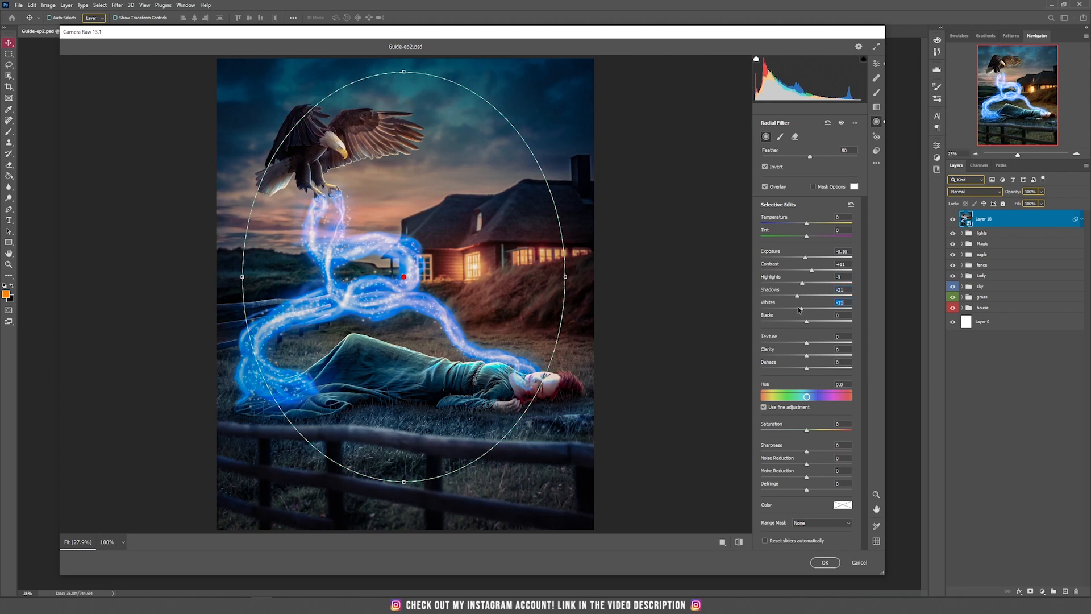
pyautogui.moveTo(806, 308); pyautogui.dragTo(811, 345)
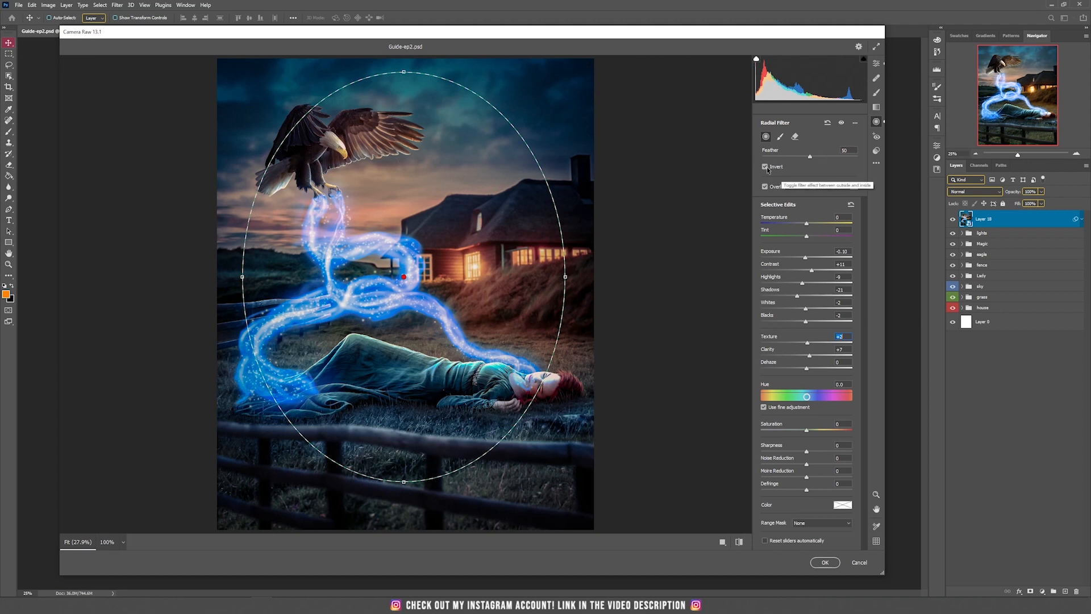
# Draw a second, smaller radial filter around the eagle, turn off its inversion and set its exposure to +0.20.
pyautogui.moveTo(553, 85); pyautogui.dragTo(497, 164)
pyautogui.moveTo(537, 111); pyautogui.dragTo(328, 227)
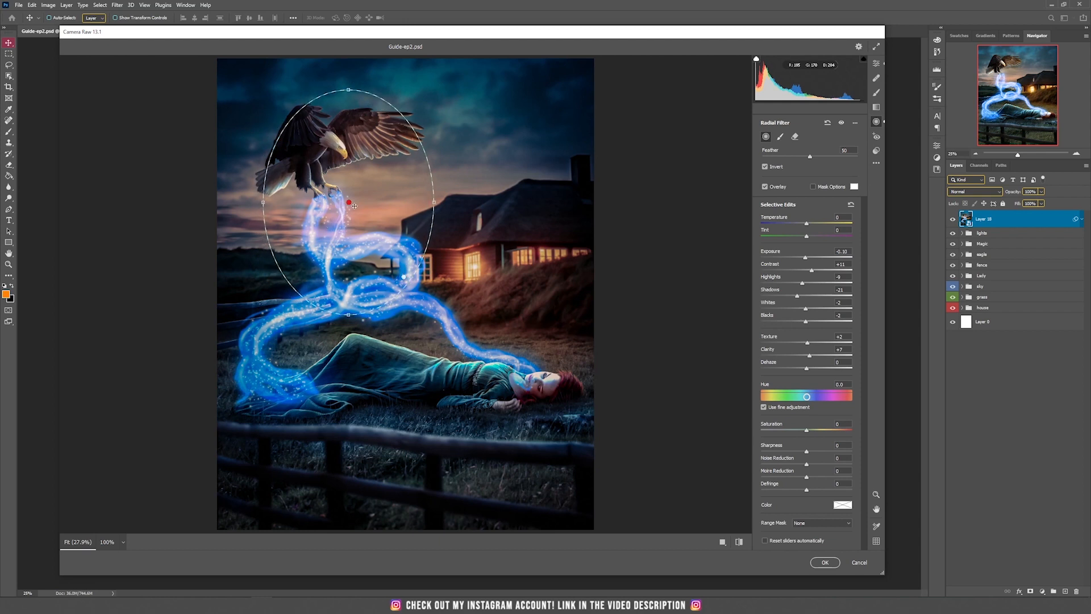
pyautogui.click(766, 167)
pyautogui.moveTo(807, 261); pyautogui.dragTo(808, 261)
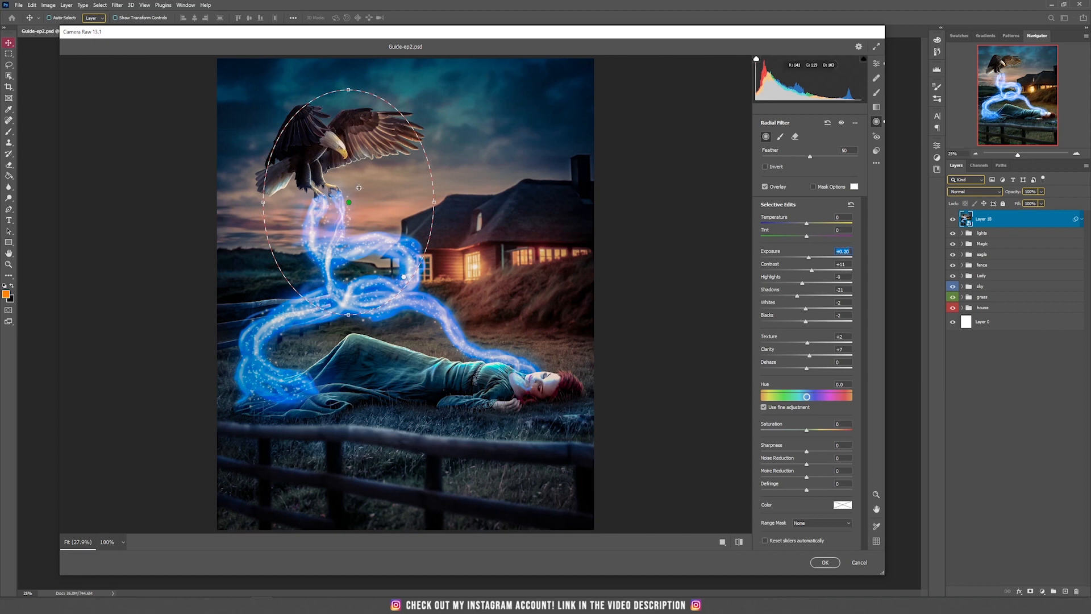
pyautogui.moveTo(350, 159)
pyautogui.mouseDown()
pyautogui.moveTo(350, 141)
pyautogui.moveTo(376, 230)
pyautogui.moveTo(520, 325)
pyautogui.moveTo(343, 153)
pyautogui.mouseUp()
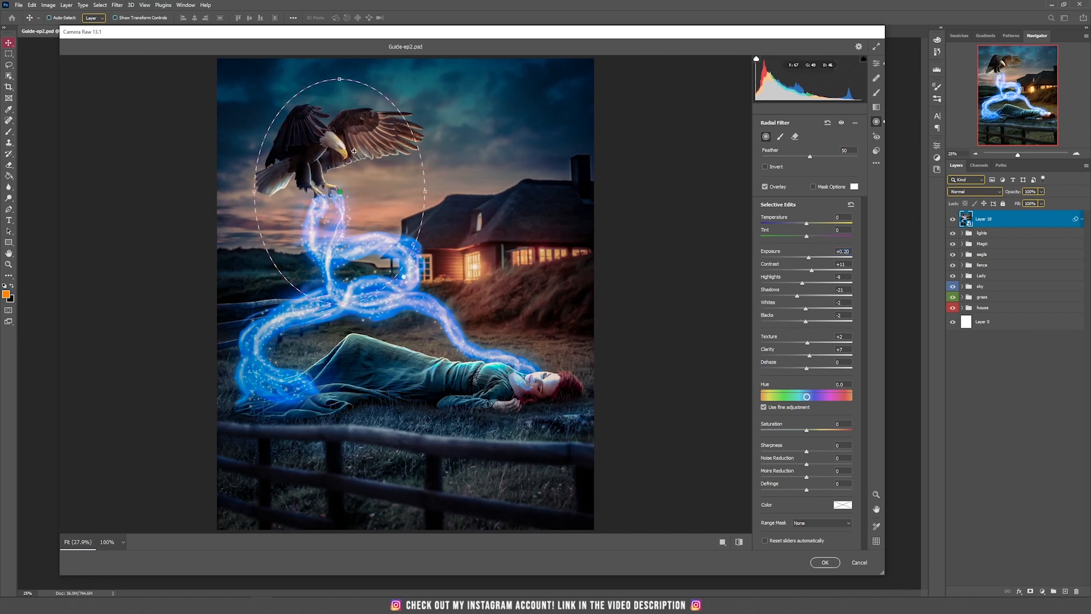
# Add further non-inverted radial filters with exposure +0.20 over the sleeping woman and the blue magic trail.
pyautogui.moveTo(571, 347)
pyautogui.mouseDown()
pyautogui.moveTo(497, 407)
pyautogui.moveTo(430, 359)
pyautogui.mouseUp()
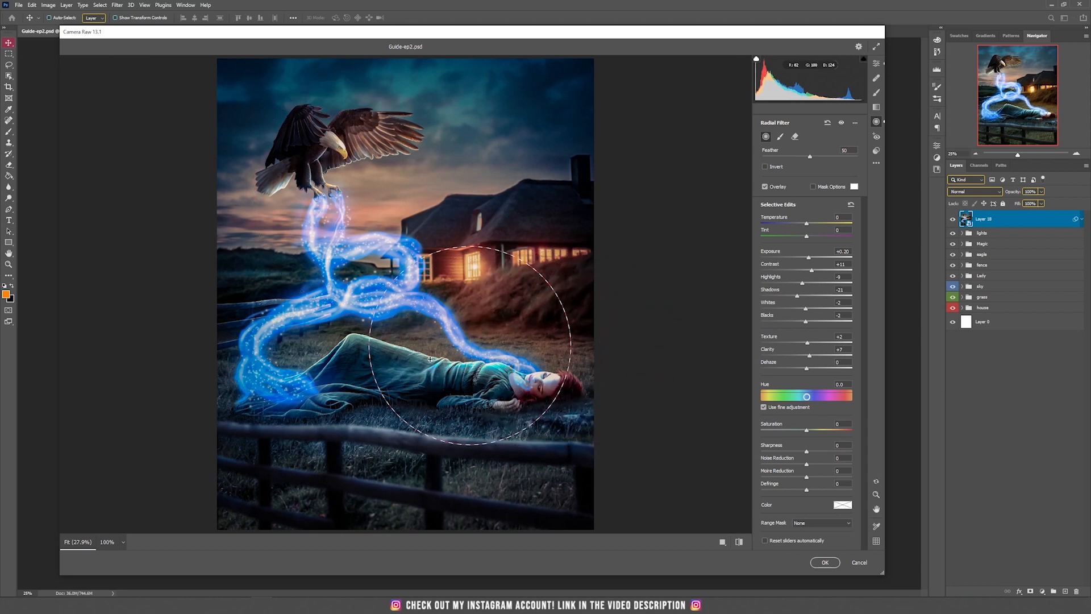
pyautogui.moveTo(251, 310)
pyautogui.mouseDown()
pyautogui.moveTo(323, 393)
pyautogui.moveTo(289, 347)
pyautogui.mouseUp()
pyautogui.moveTo(289, 226); pyautogui.dragTo(279, 293)
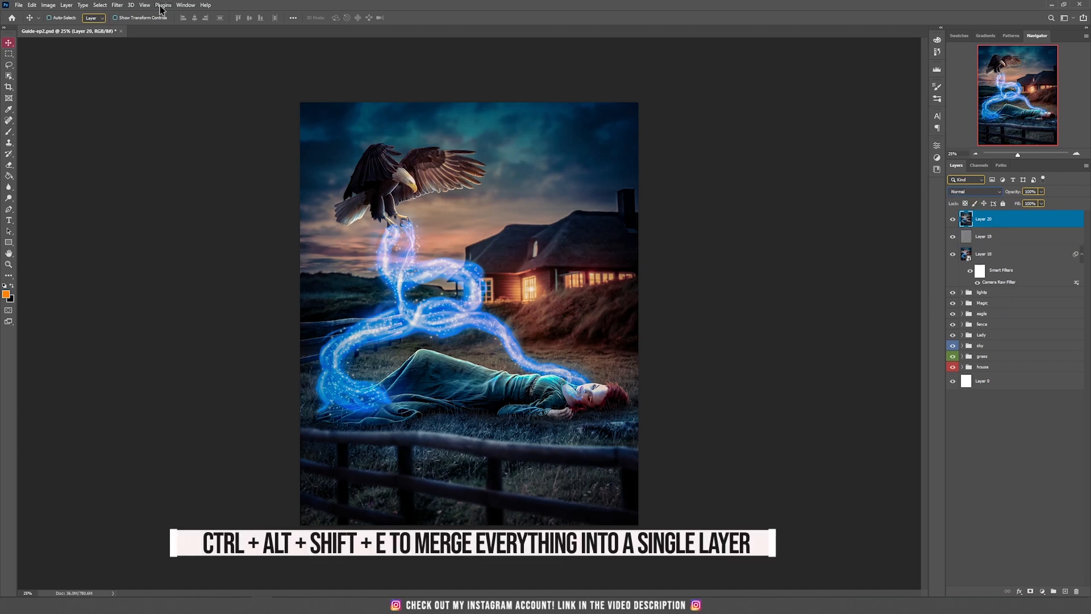
# Apply Glowing Edges with edge width 2, edge brightness 2 and smoothness 6 to the top merged layer, and set its blend mode to Screen.
pyautogui.click(117, 5)
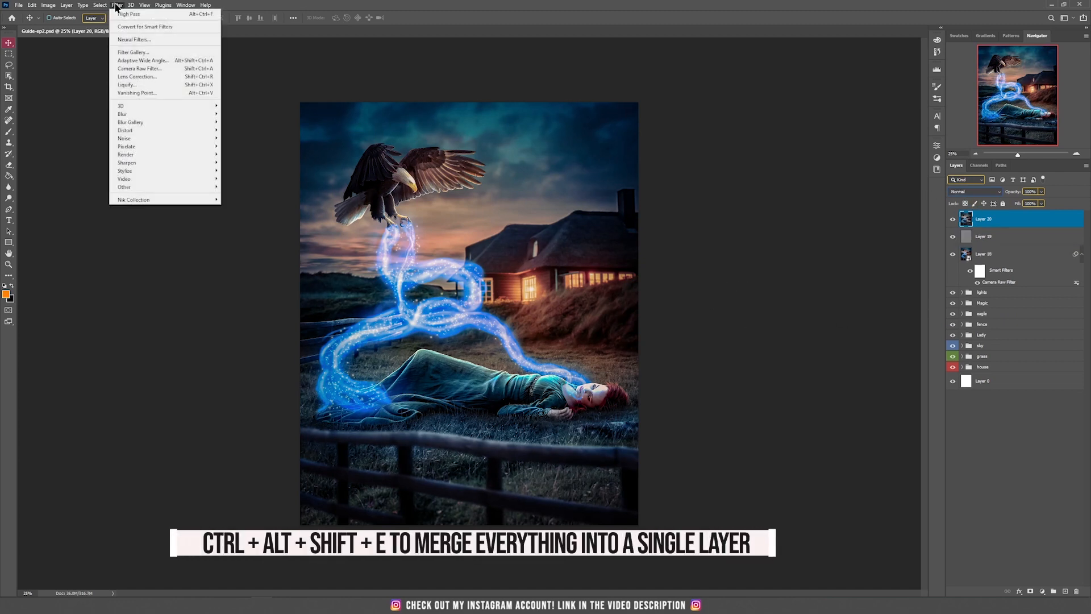
pyautogui.click(136, 51)
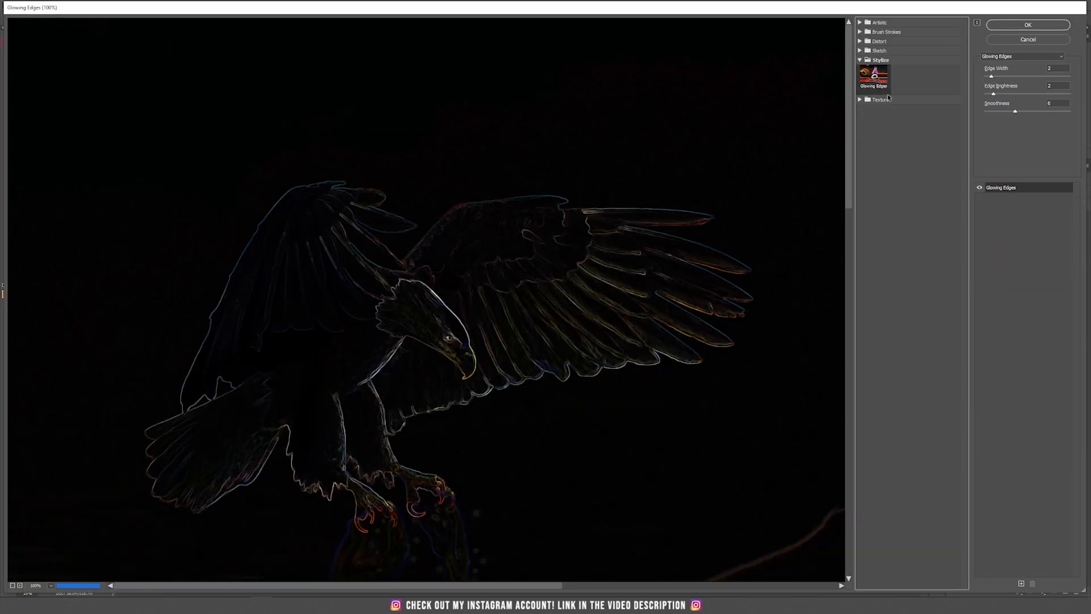
pyautogui.moveTo(526, 445); pyautogui.dragTo(383, 128)
pyautogui.moveTo(594, 445); pyautogui.dragTo(635, 200)
pyautogui.moveTo(512, 461); pyautogui.dragTo(600, 354)
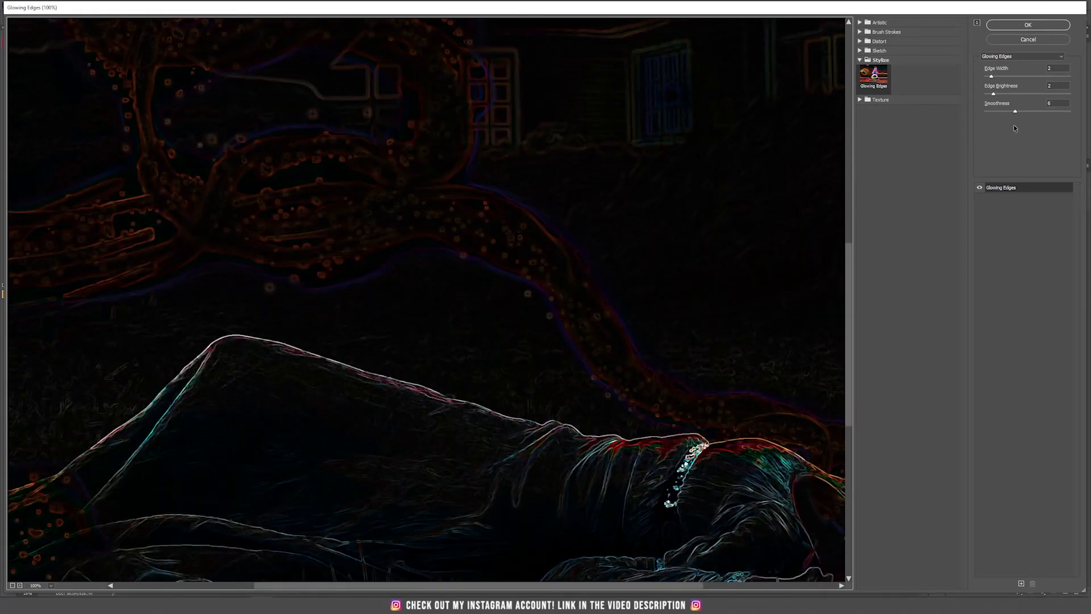
pyautogui.click(1028, 25)
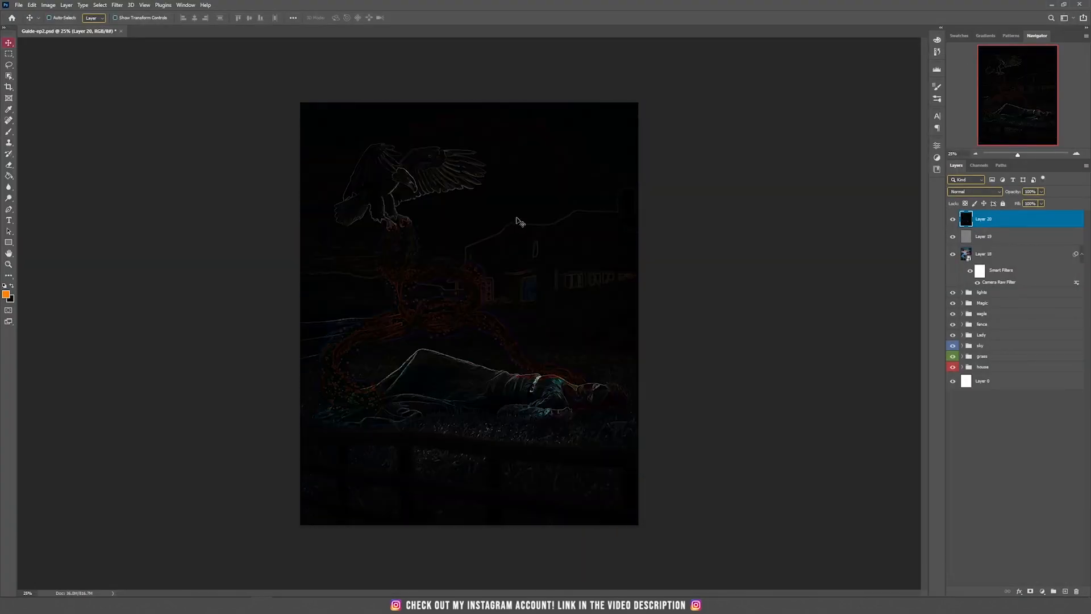
pyautogui.click(973, 192)
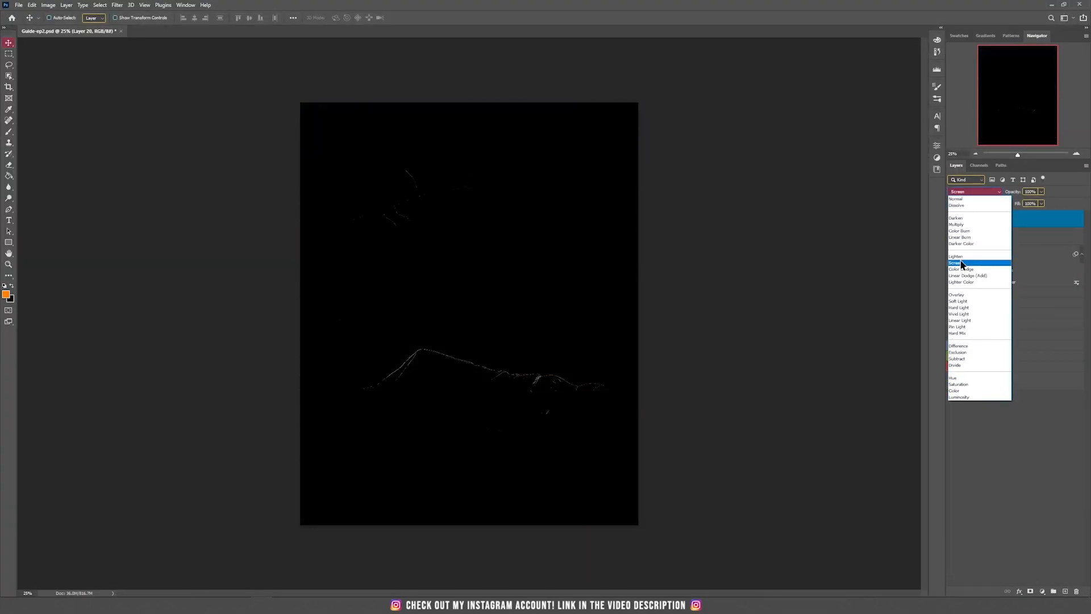
pyautogui.click(957, 263)
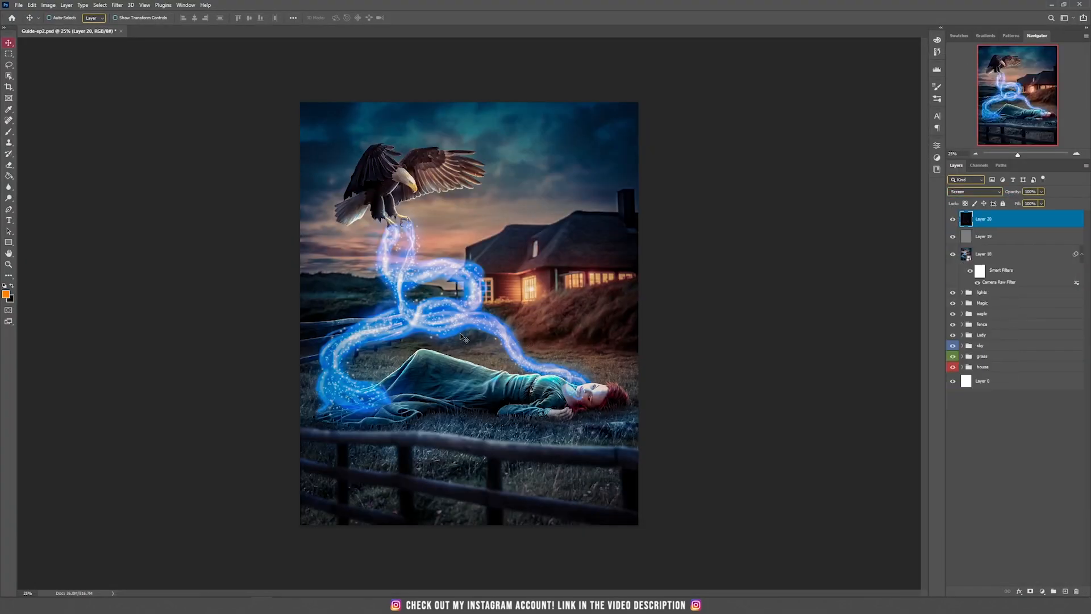
# Compare the eagle and the sleeping woman up close with the top two effect layers hidden and shown, ending on the whole image.
pyautogui.scroll(4, 487, 319)
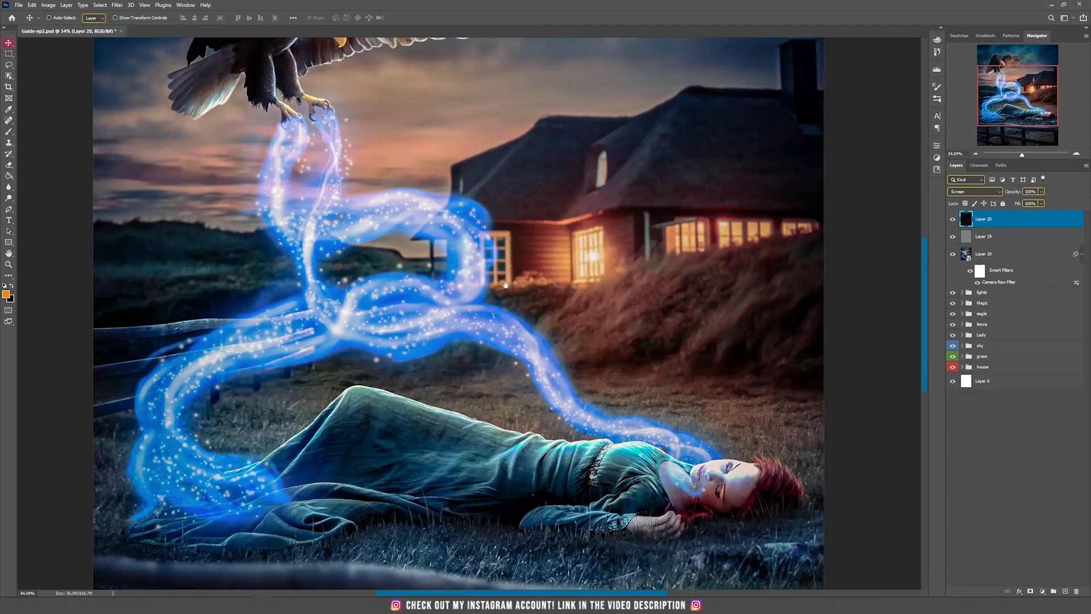
pyautogui.moveTo(506, 285); pyautogui.dragTo(500, 505)
pyautogui.moveTo(952, 219); pyautogui.dragTo(952, 237)
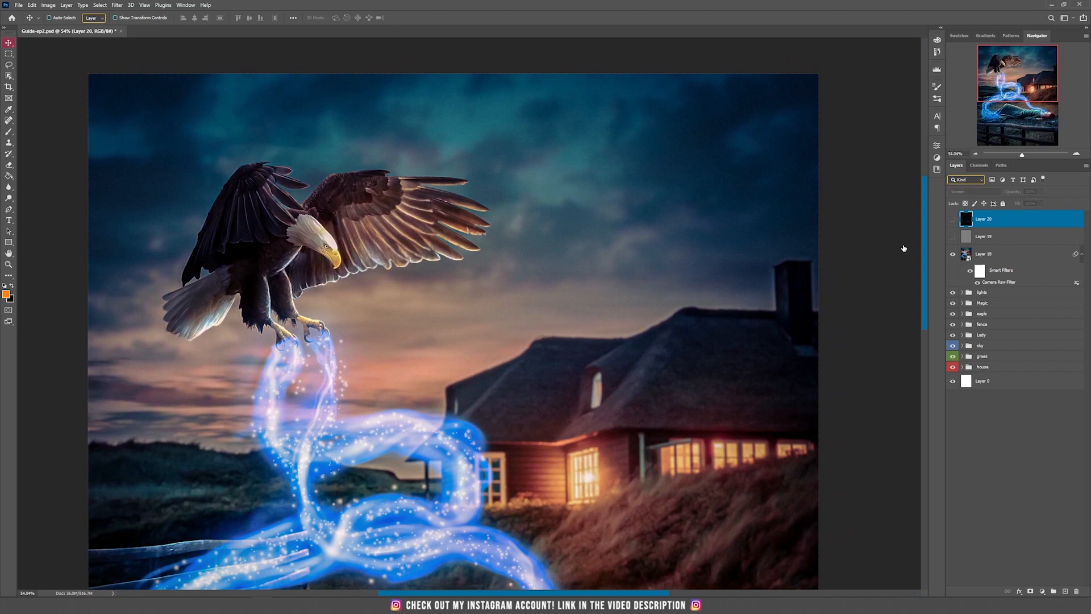
pyautogui.scroll(6, 250, 224)
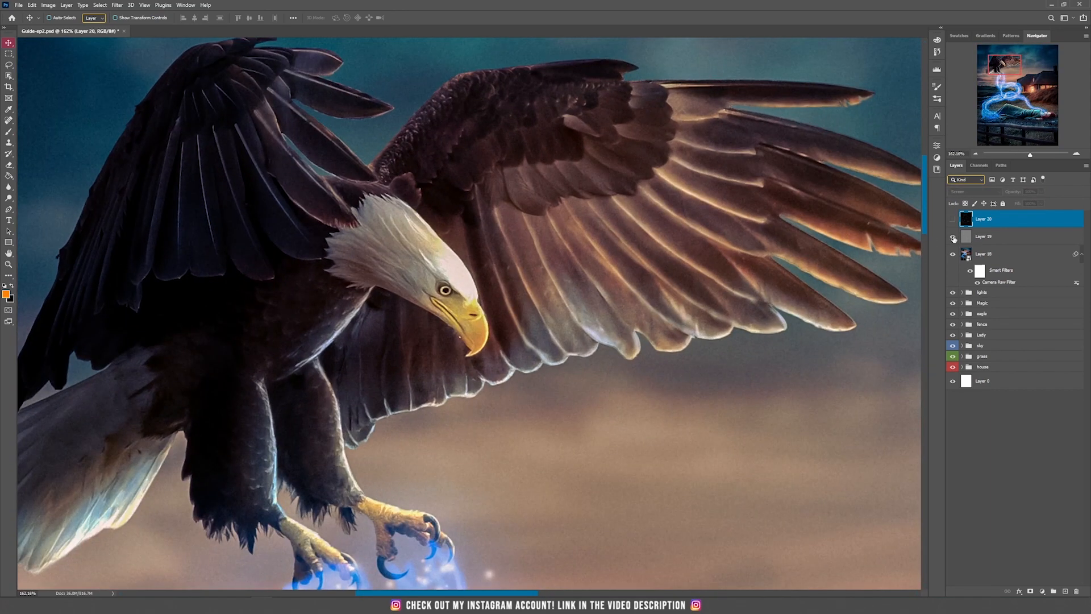
pyautogui.scroll(-2, 418, 309)
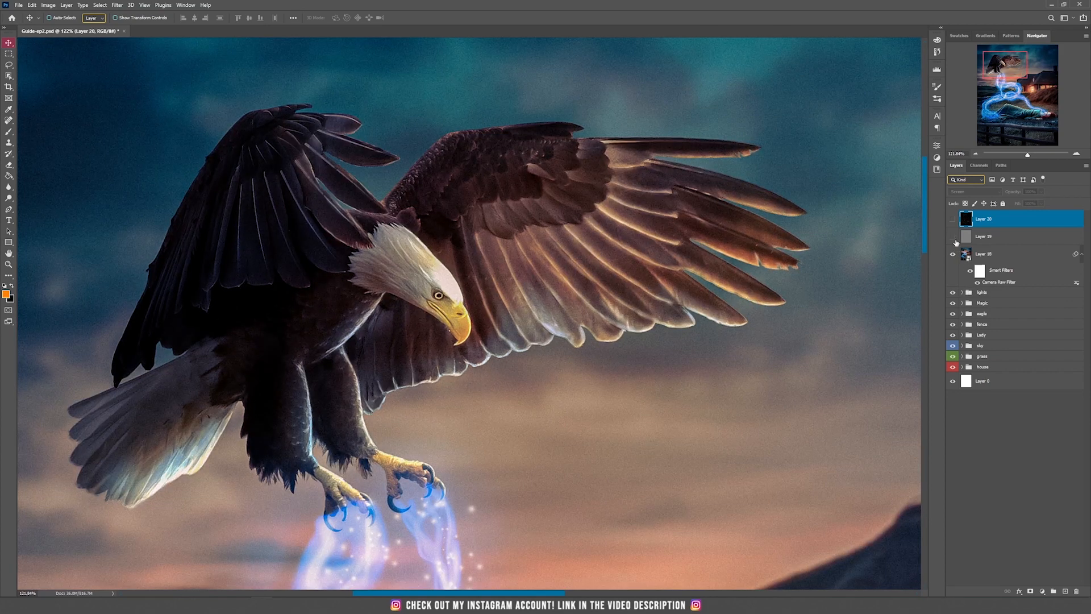
pyautogui.scroll(4, 402, 214)
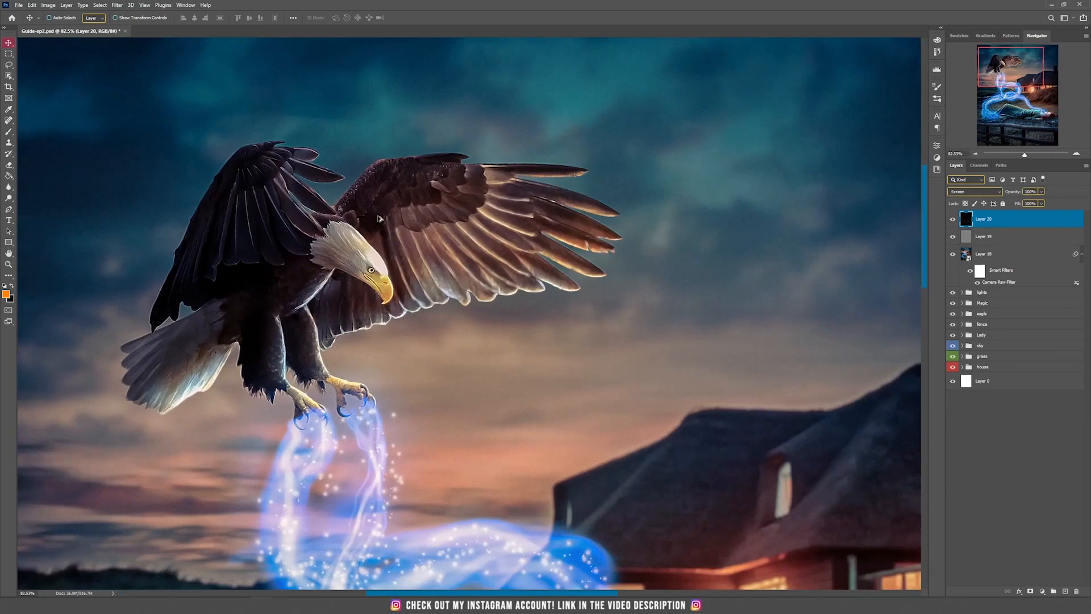
pyautogui.moveTo(492, 314); pyautogui.dragTo(571, 216)
pyautogui.scroll(-5, 571, 217)
pyautogui.moveTo(654, 329); pyautogui.dragTo(485, 107)
pyautogui.click(954, 221)
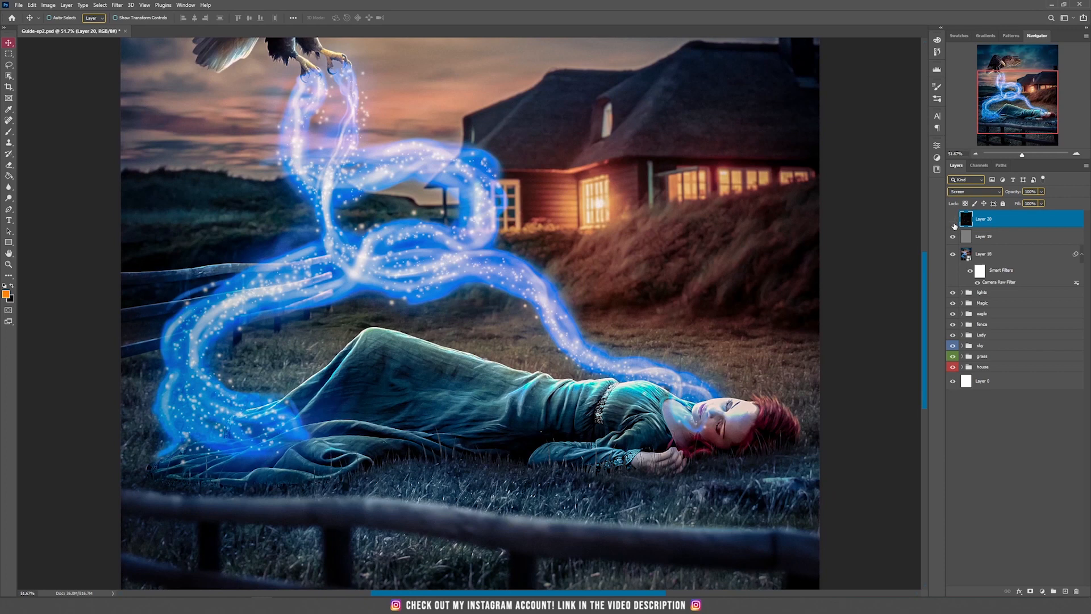
pyautogui.click(953, 221)
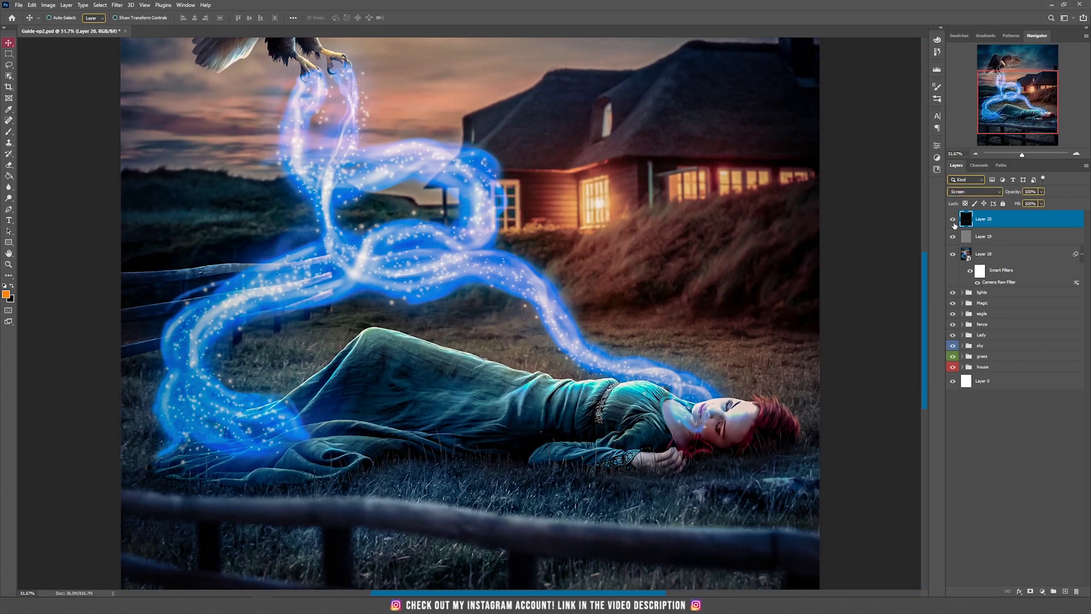
pyautogui.hotkey('ctrl', '0')
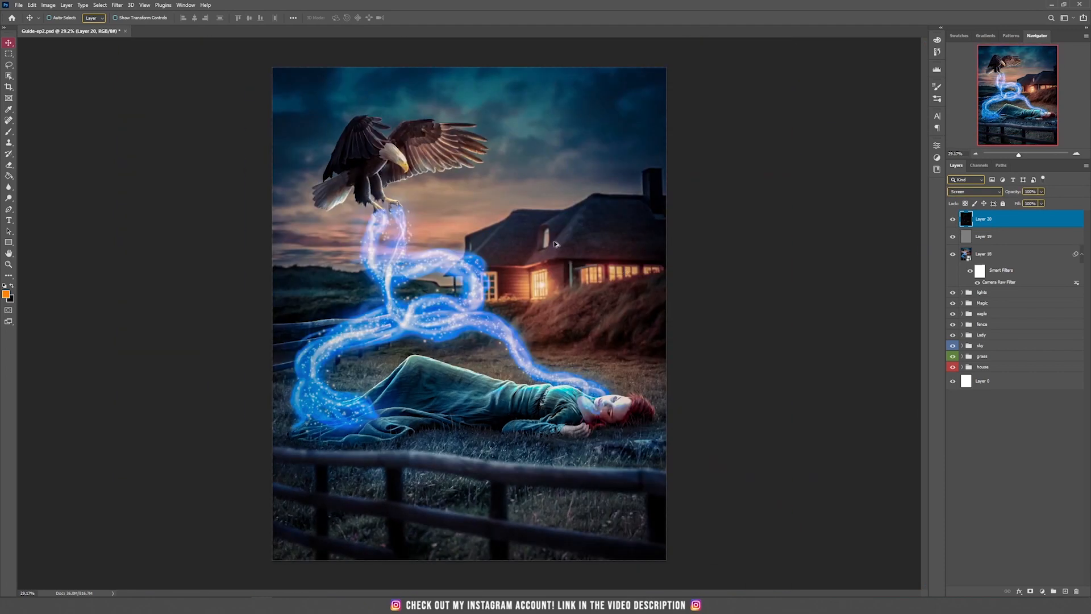